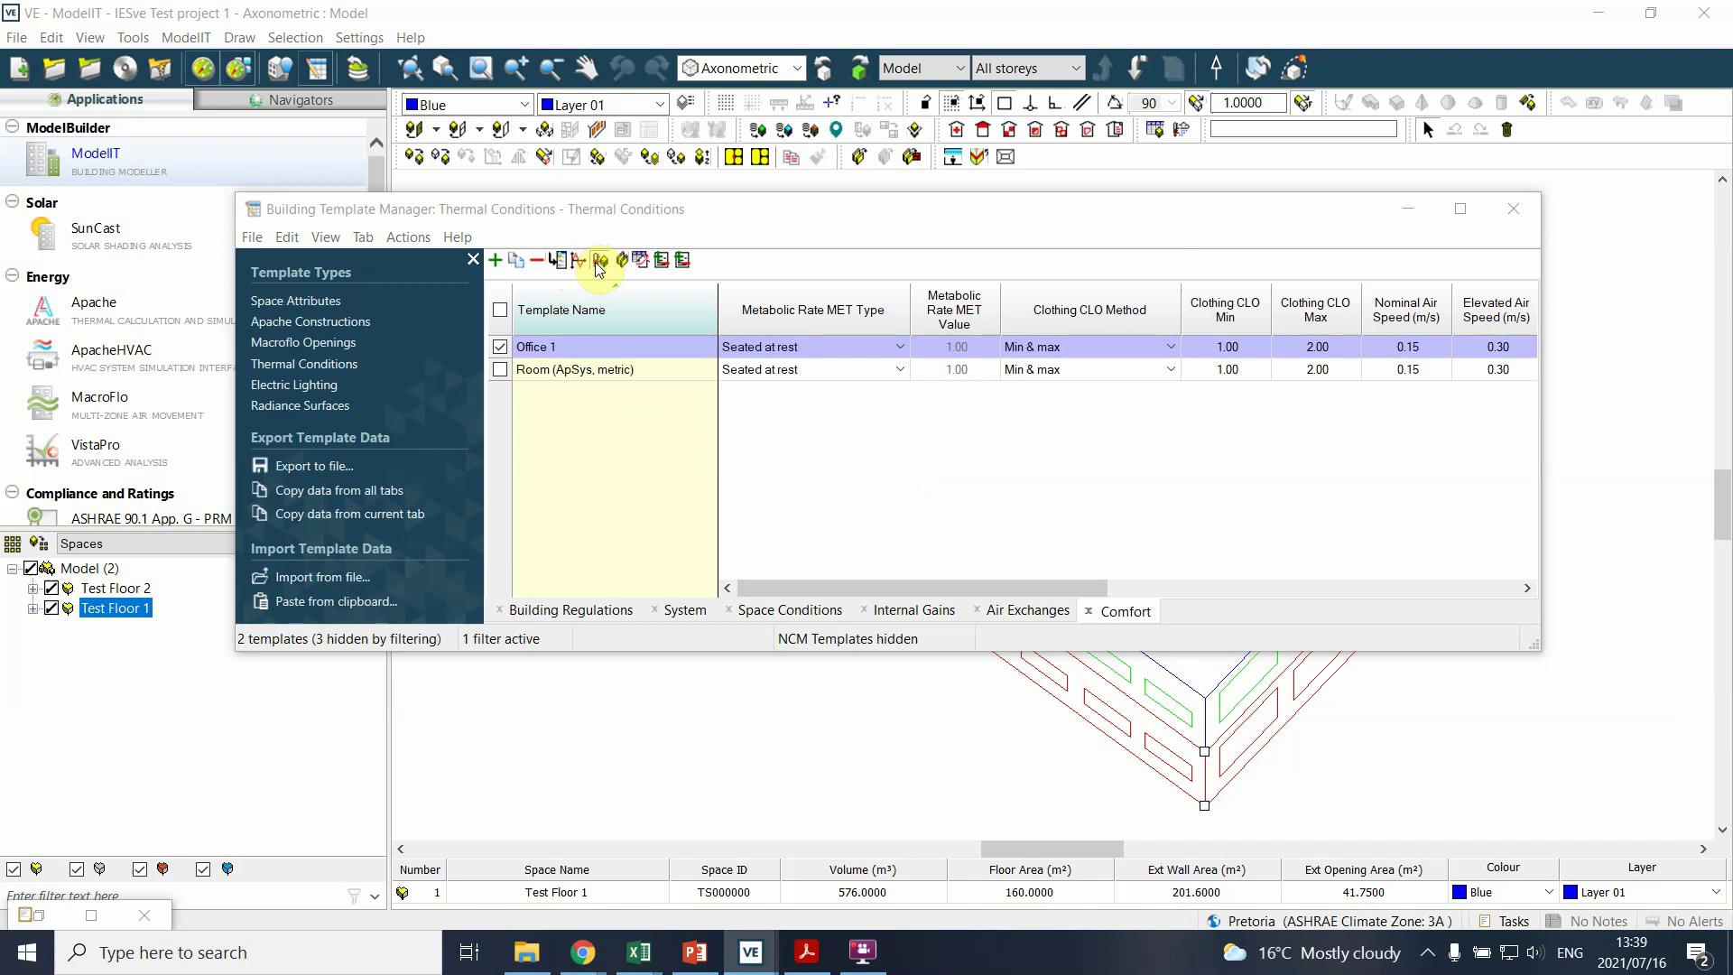
- Add a new system to the Apache Systems list and name it "Office Natural Ventilation"
left_click(599, 261)
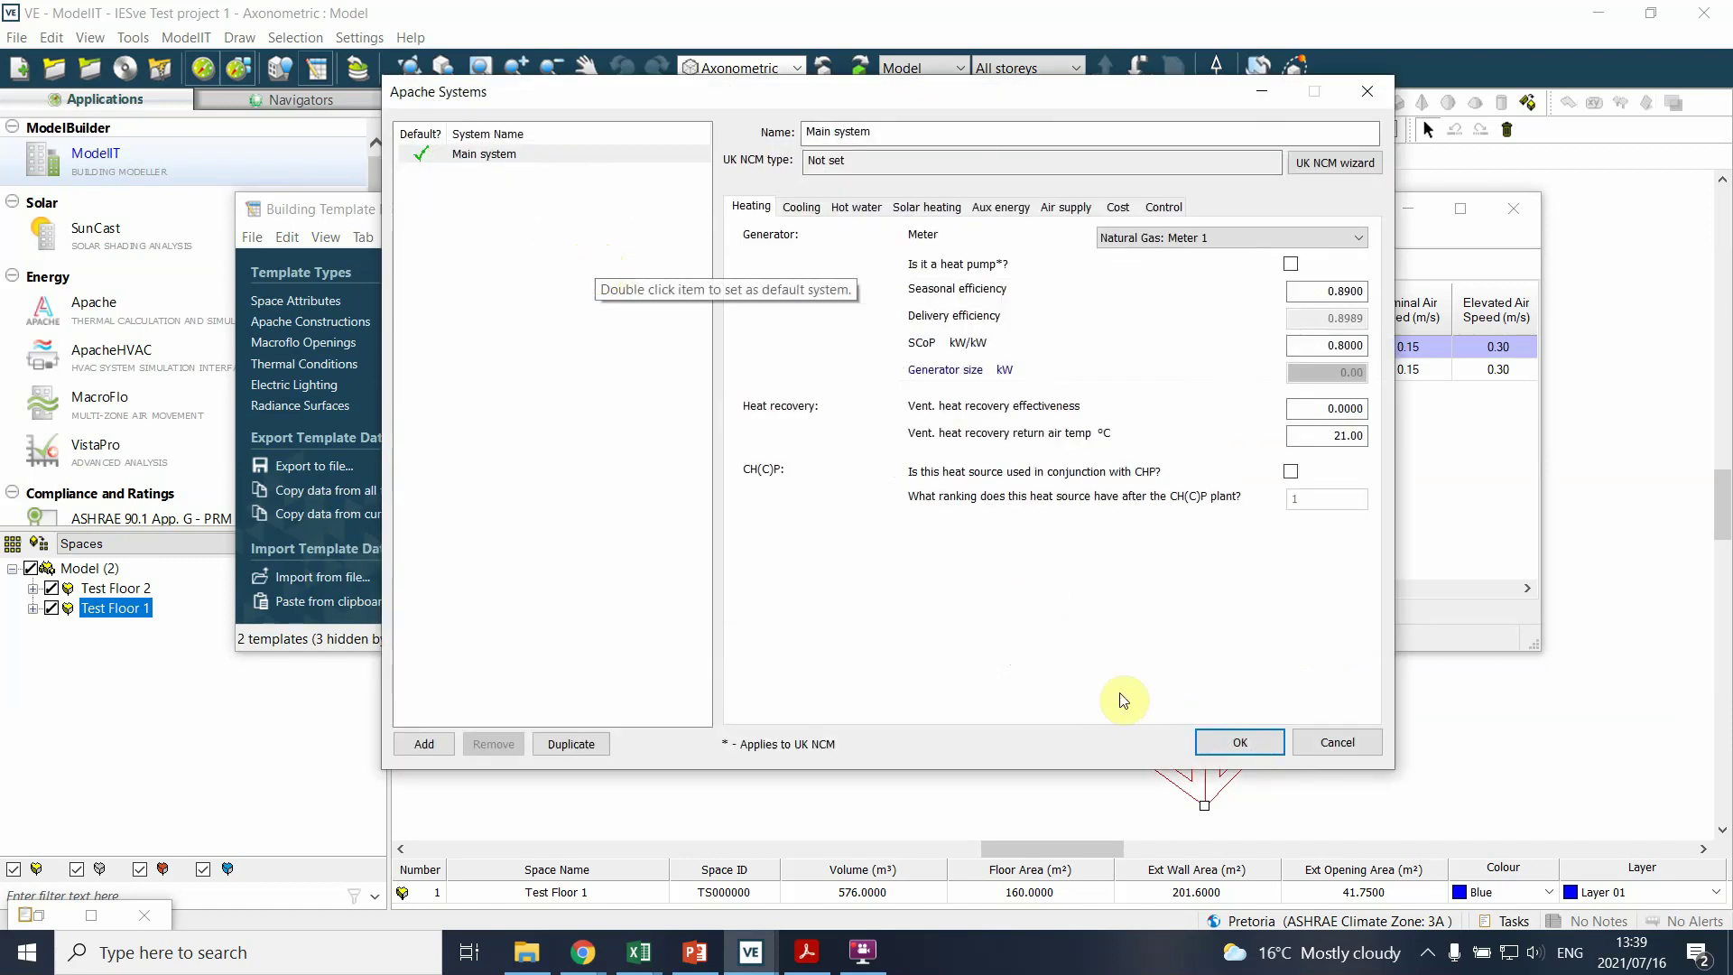
left_click(1320, 742)
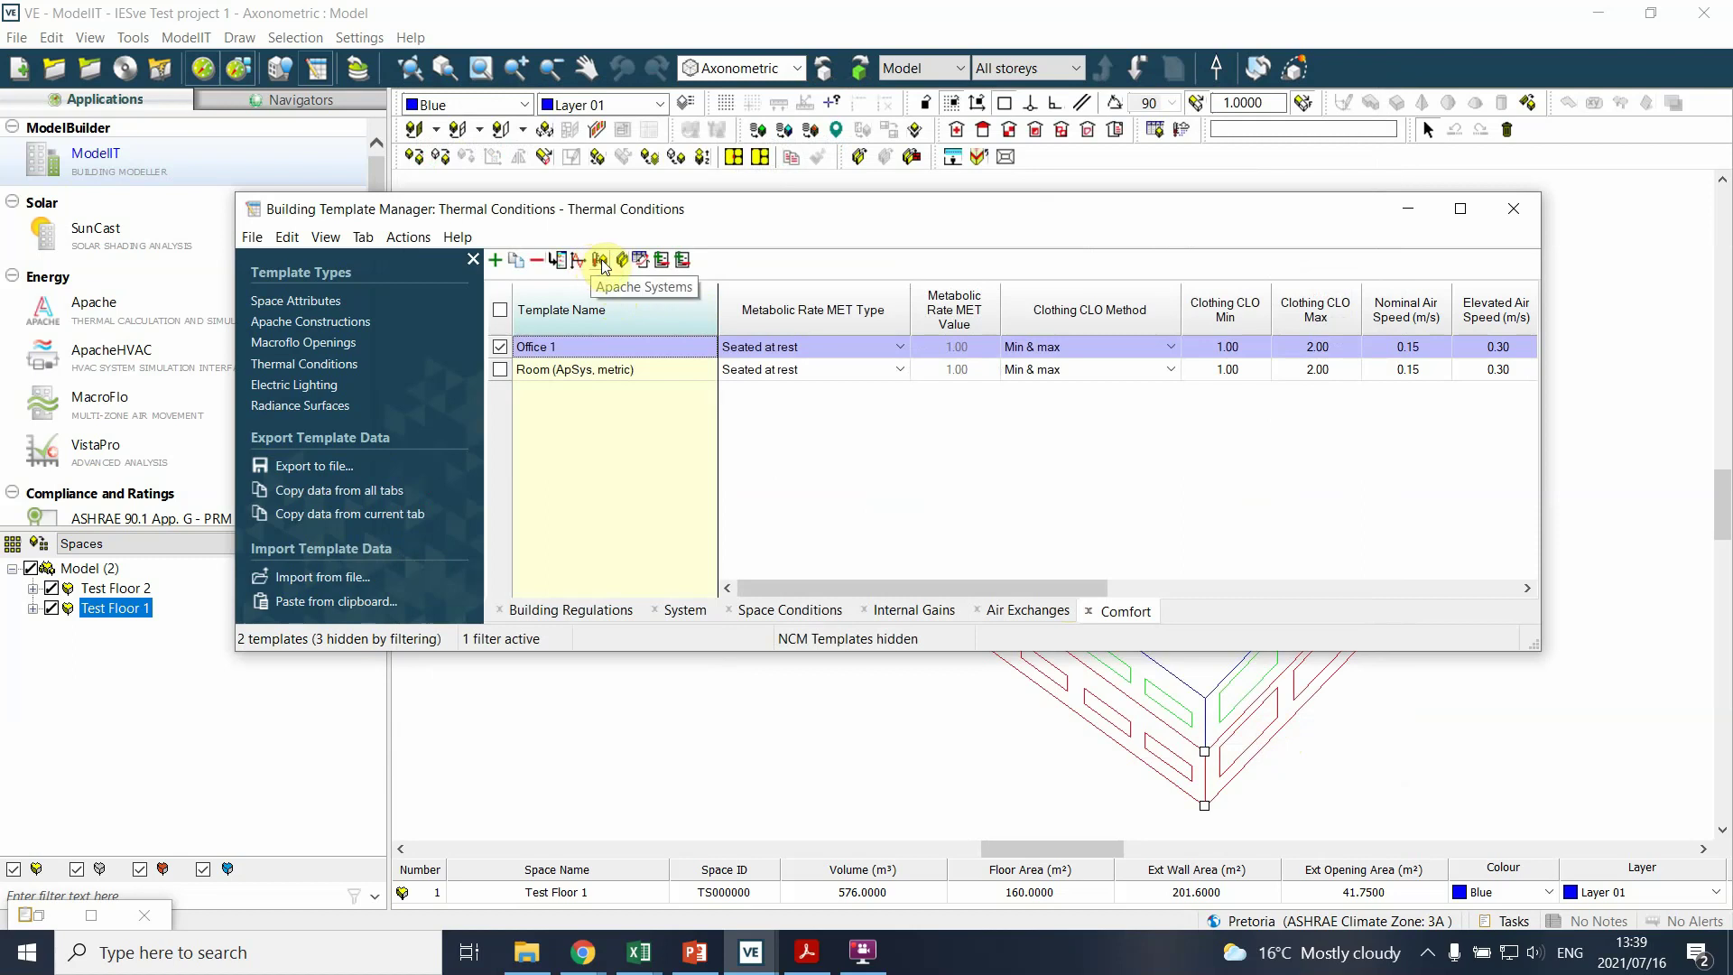
left_click(602, 261)
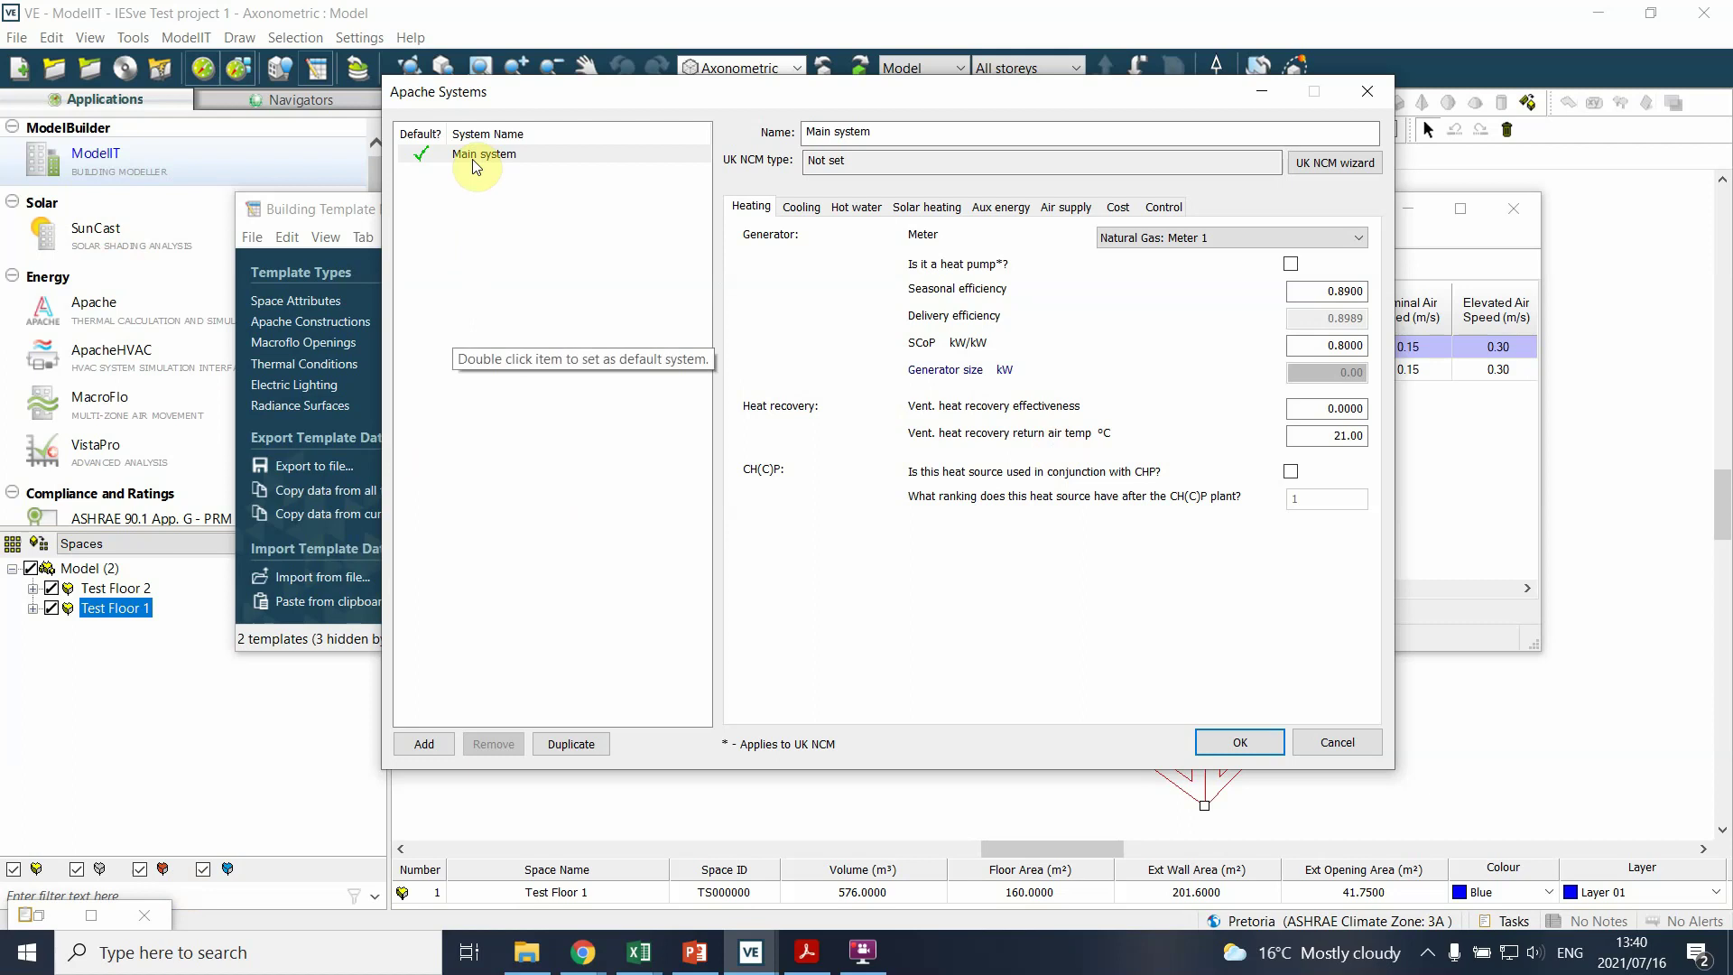
left_click(424, 744)
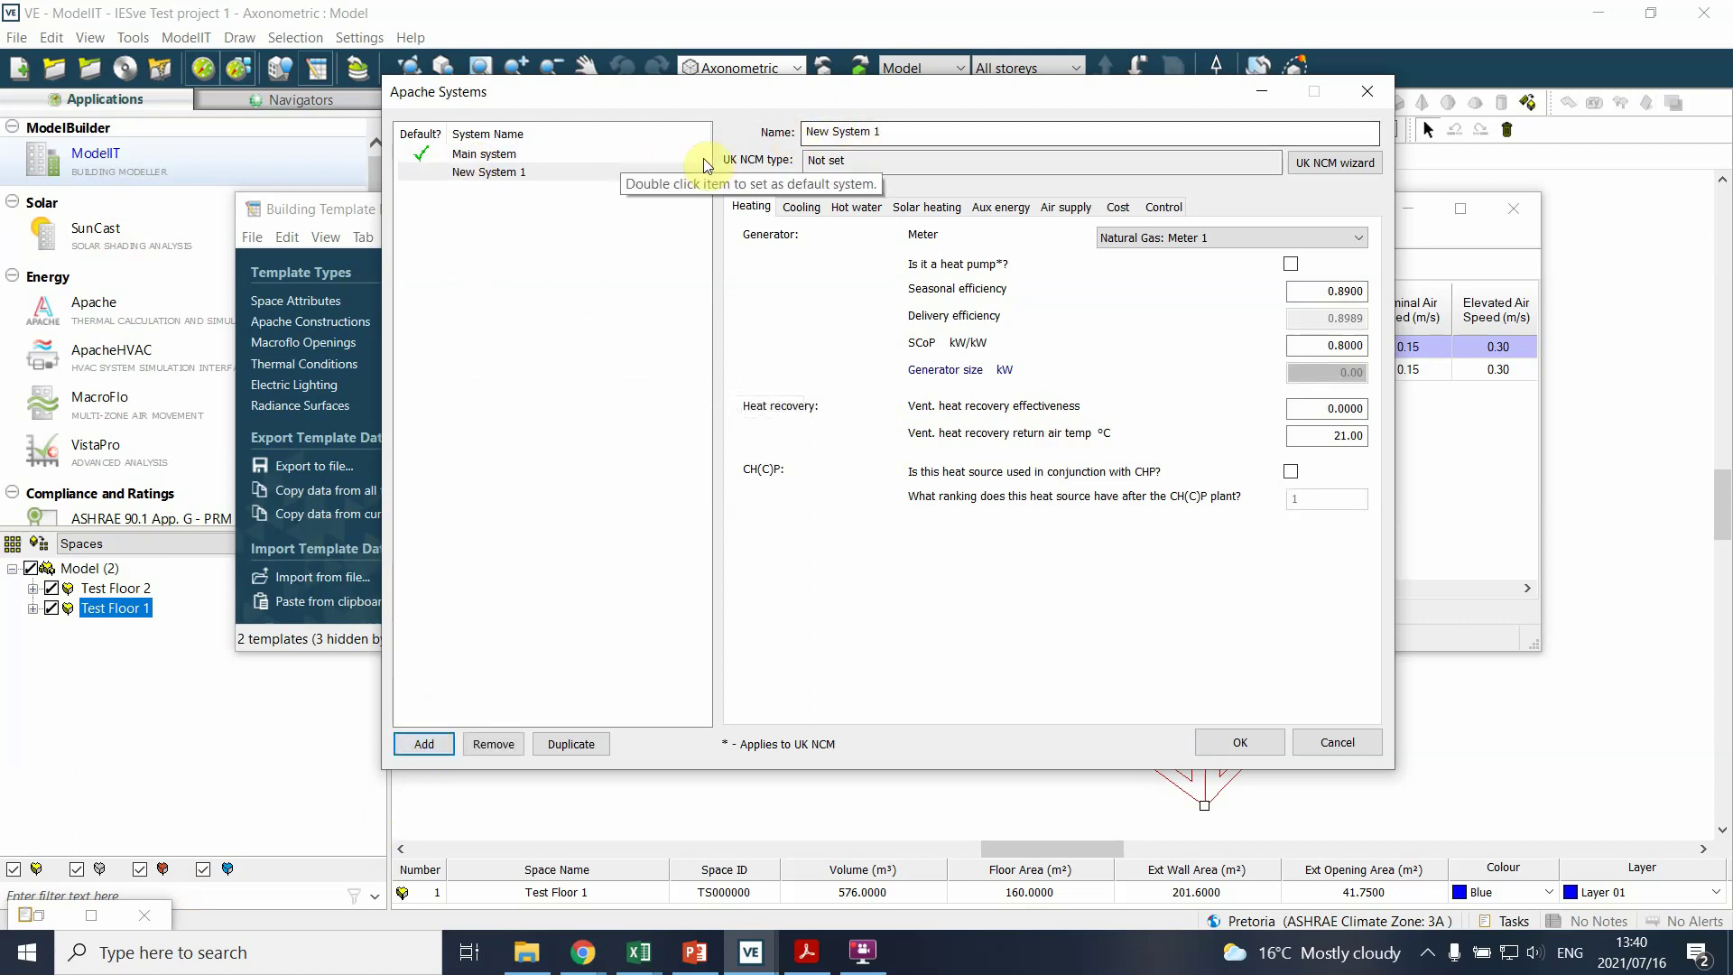
key("Tab")
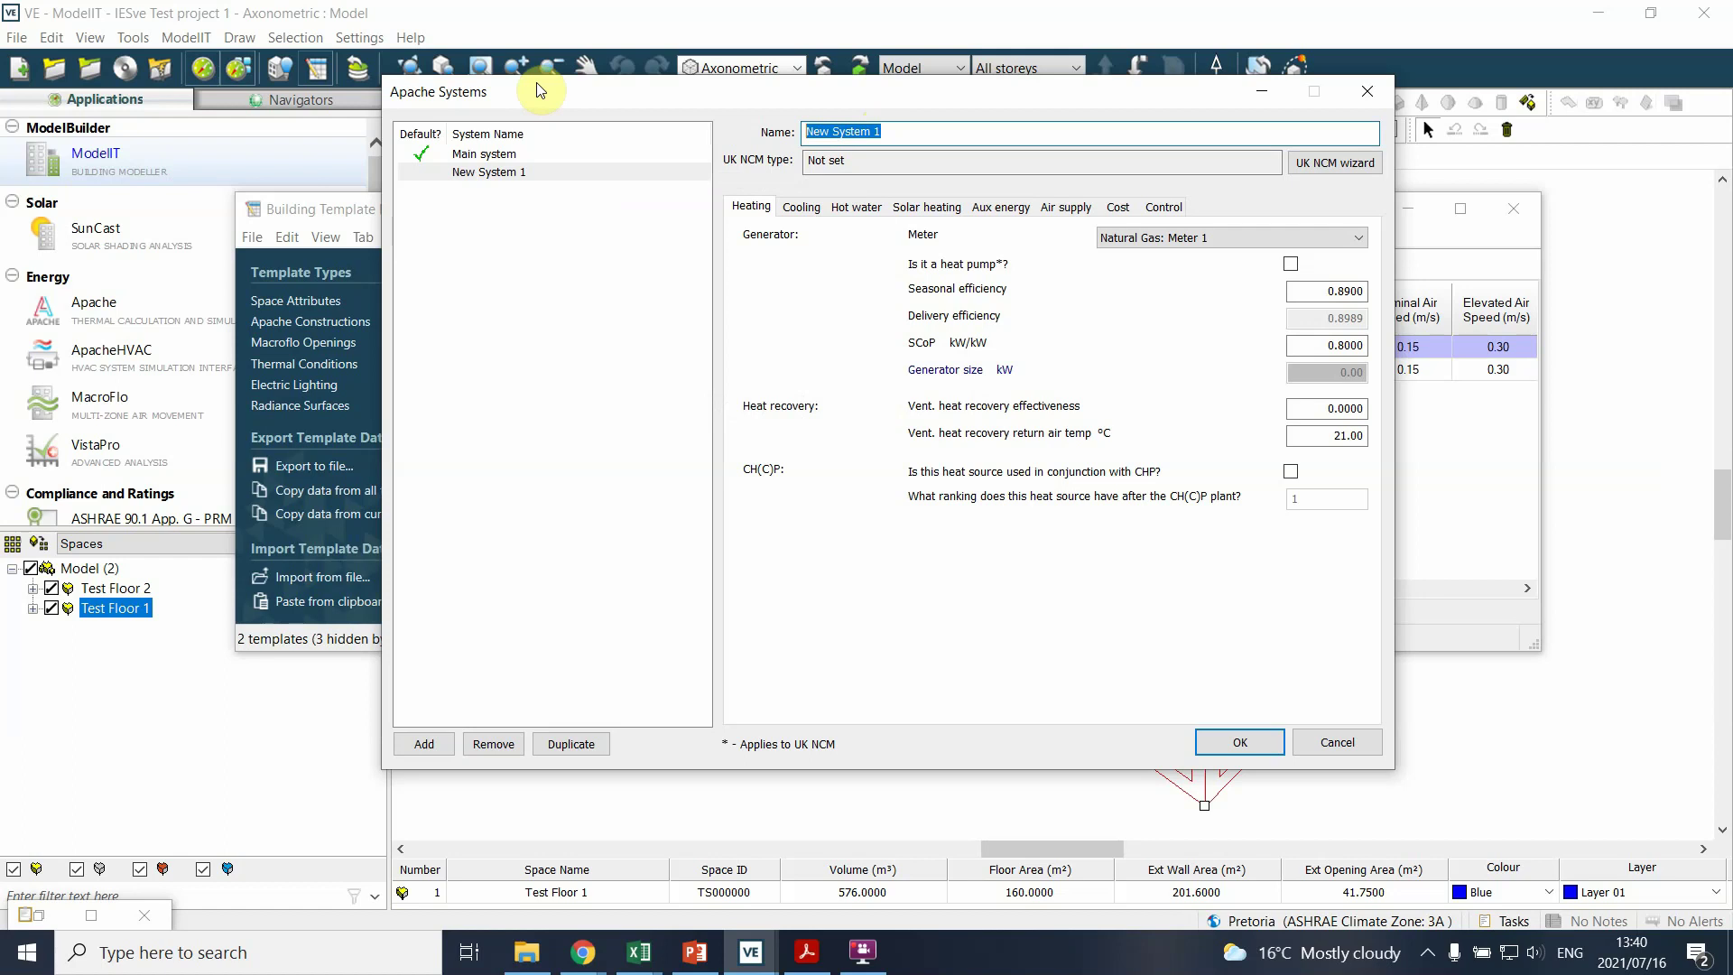
type("Office Natural Ventilation")
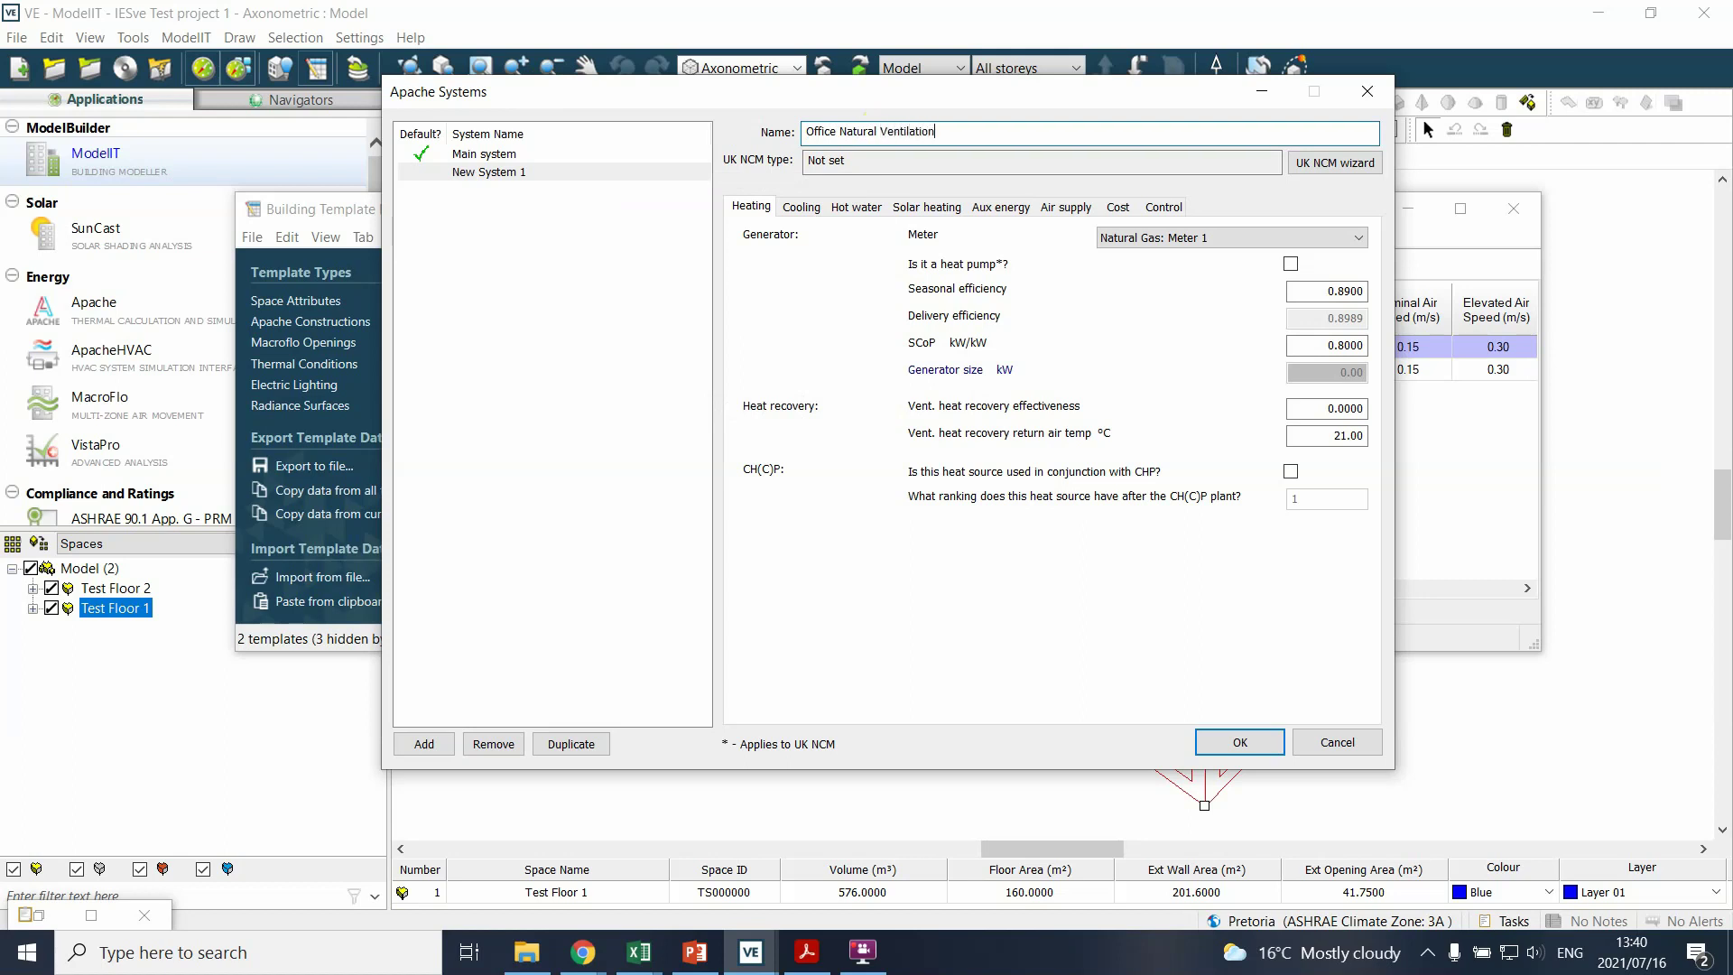
left_click(437, 289)
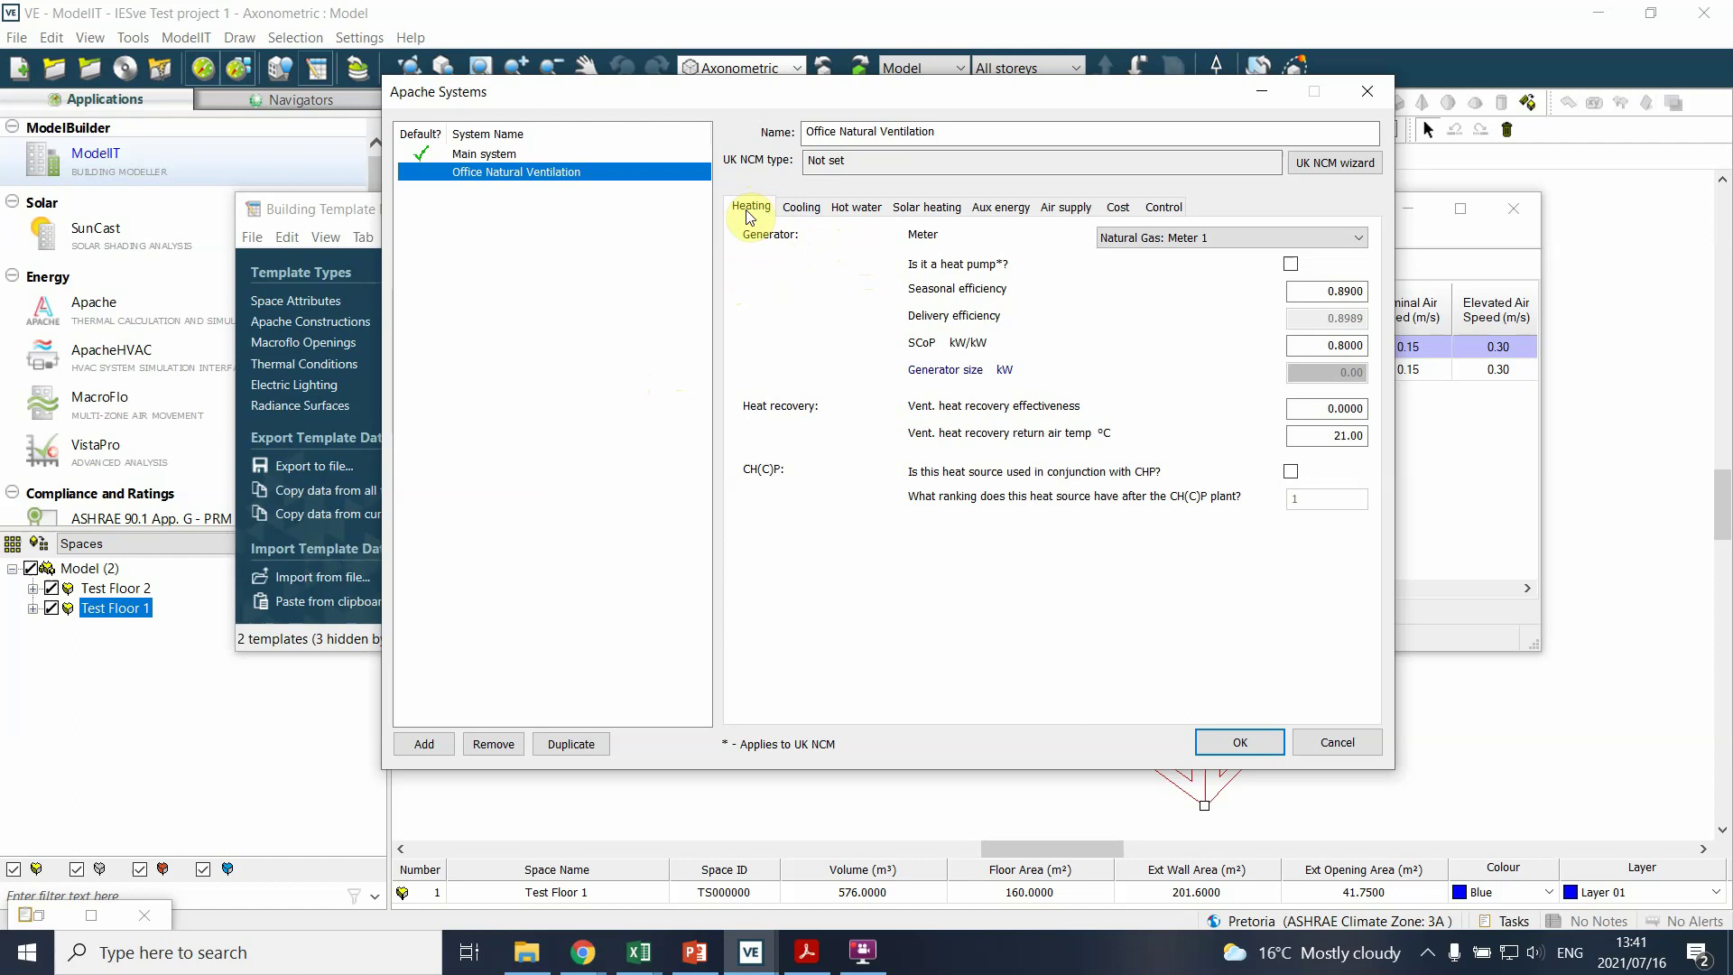
- Review the new system's cooling, hot water, solar heating, auxiliary energy, air supply, cost and control settings
left_click(798, 209)
left_click(873, 208)
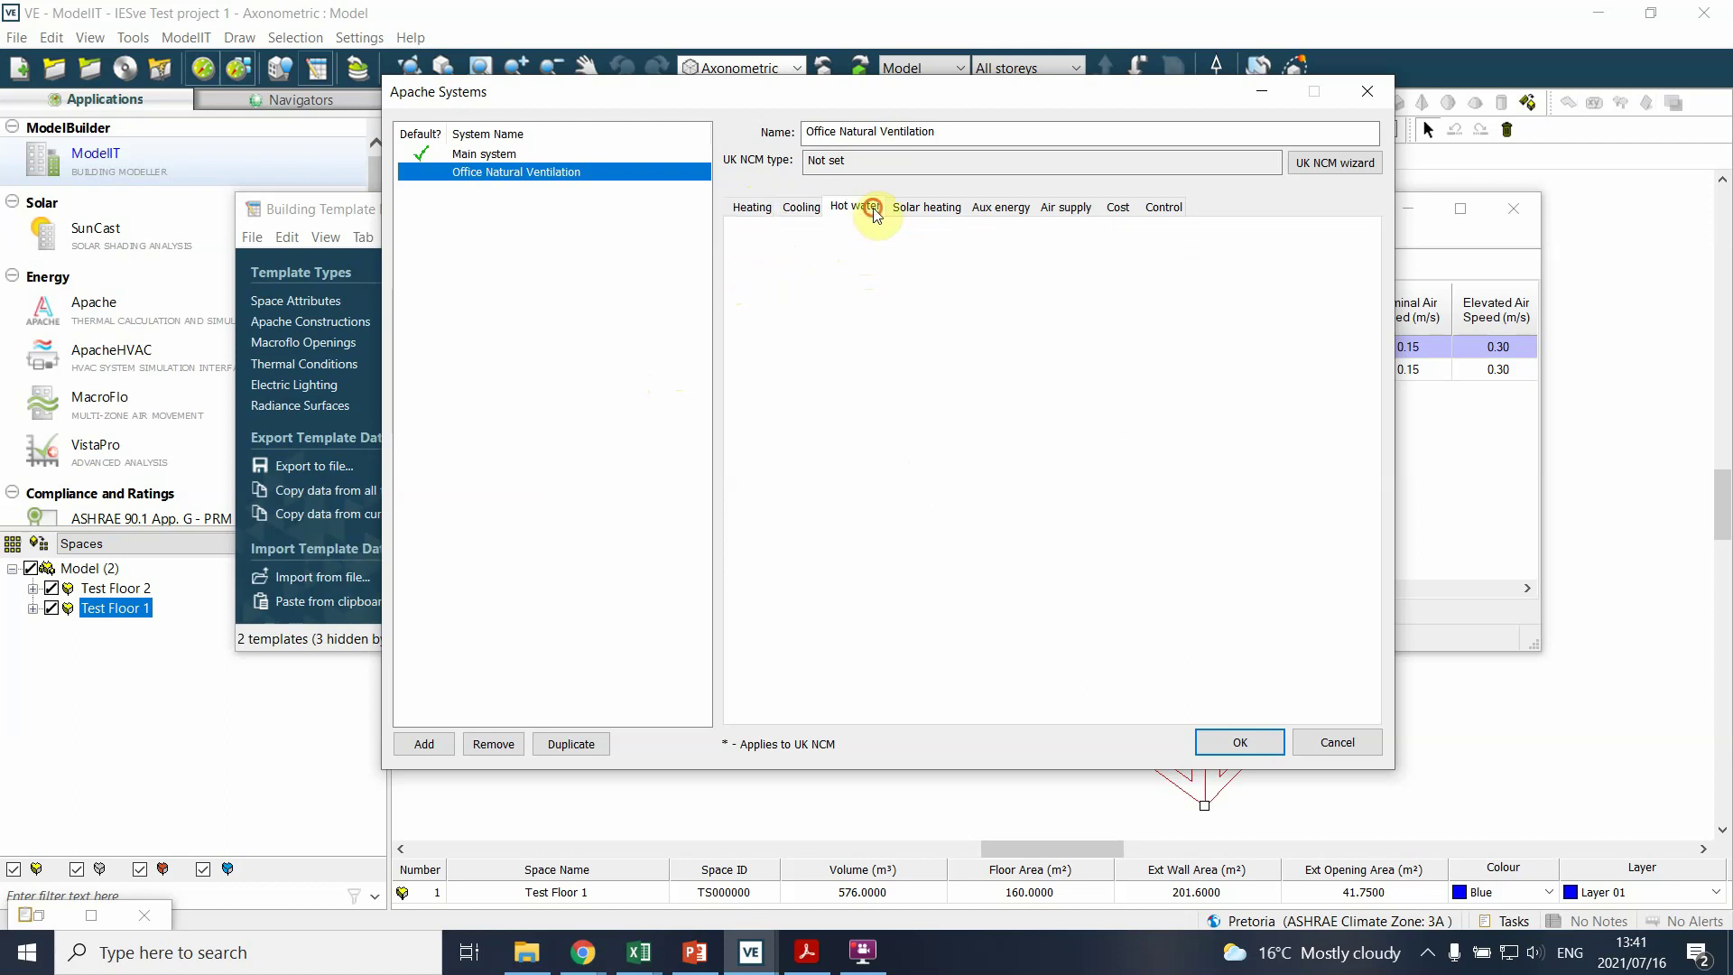
left_click(921, 210)
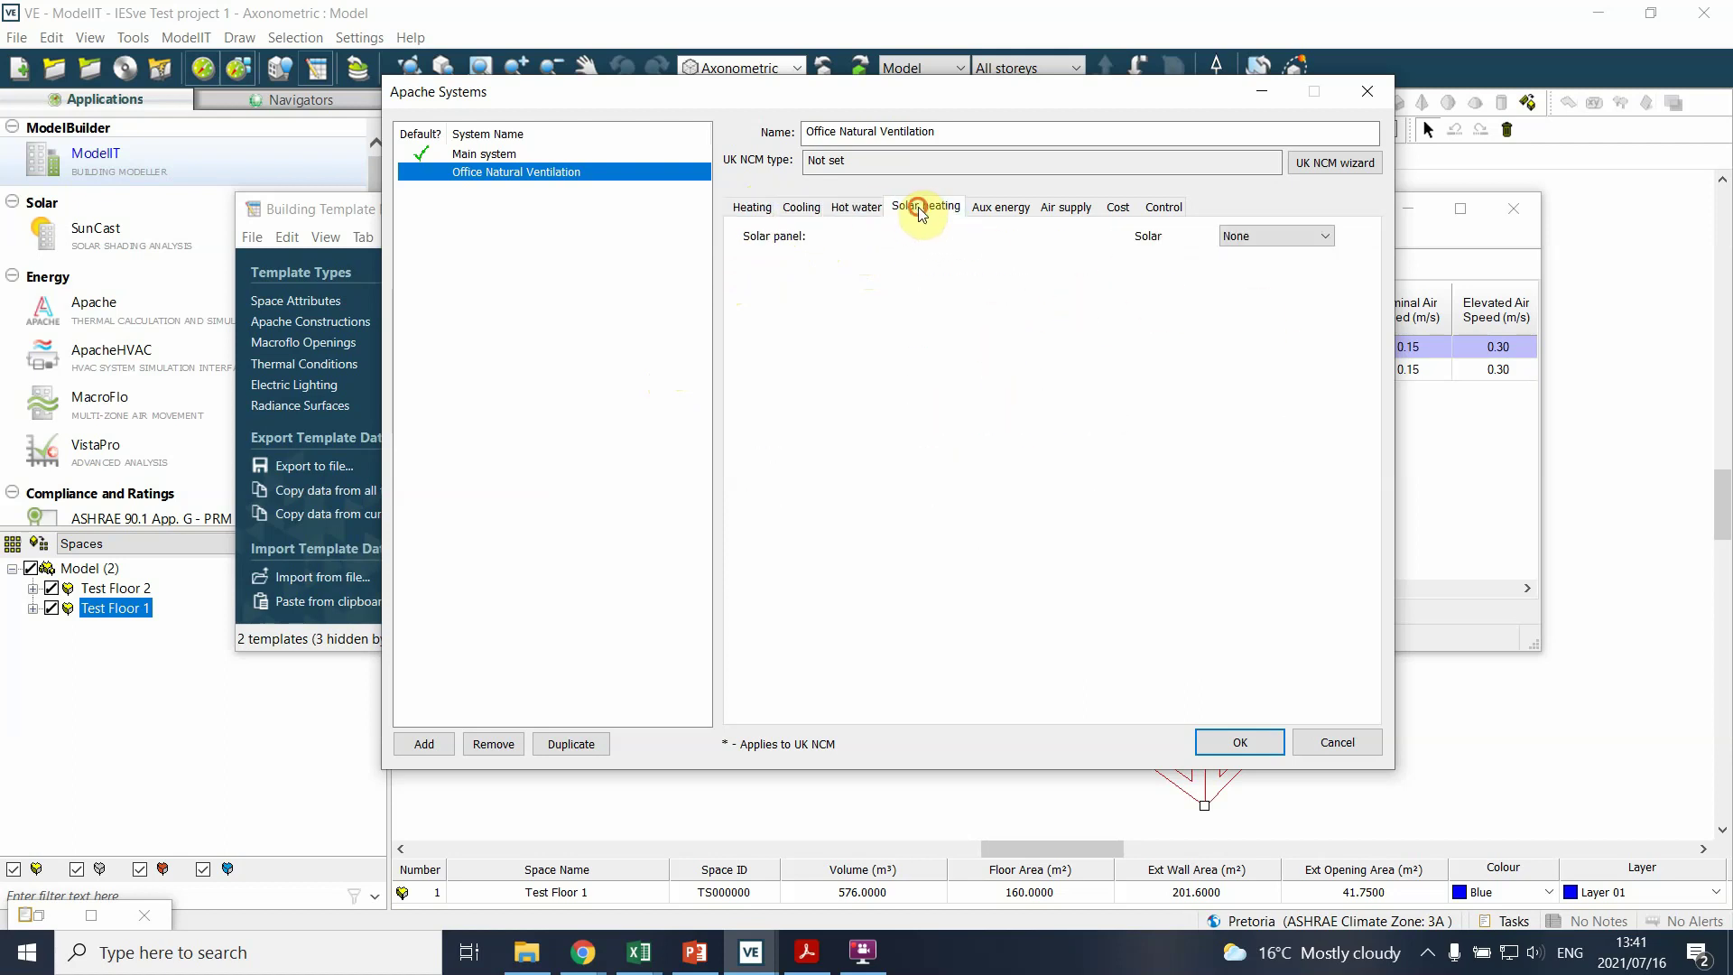
left_click(999, 206)
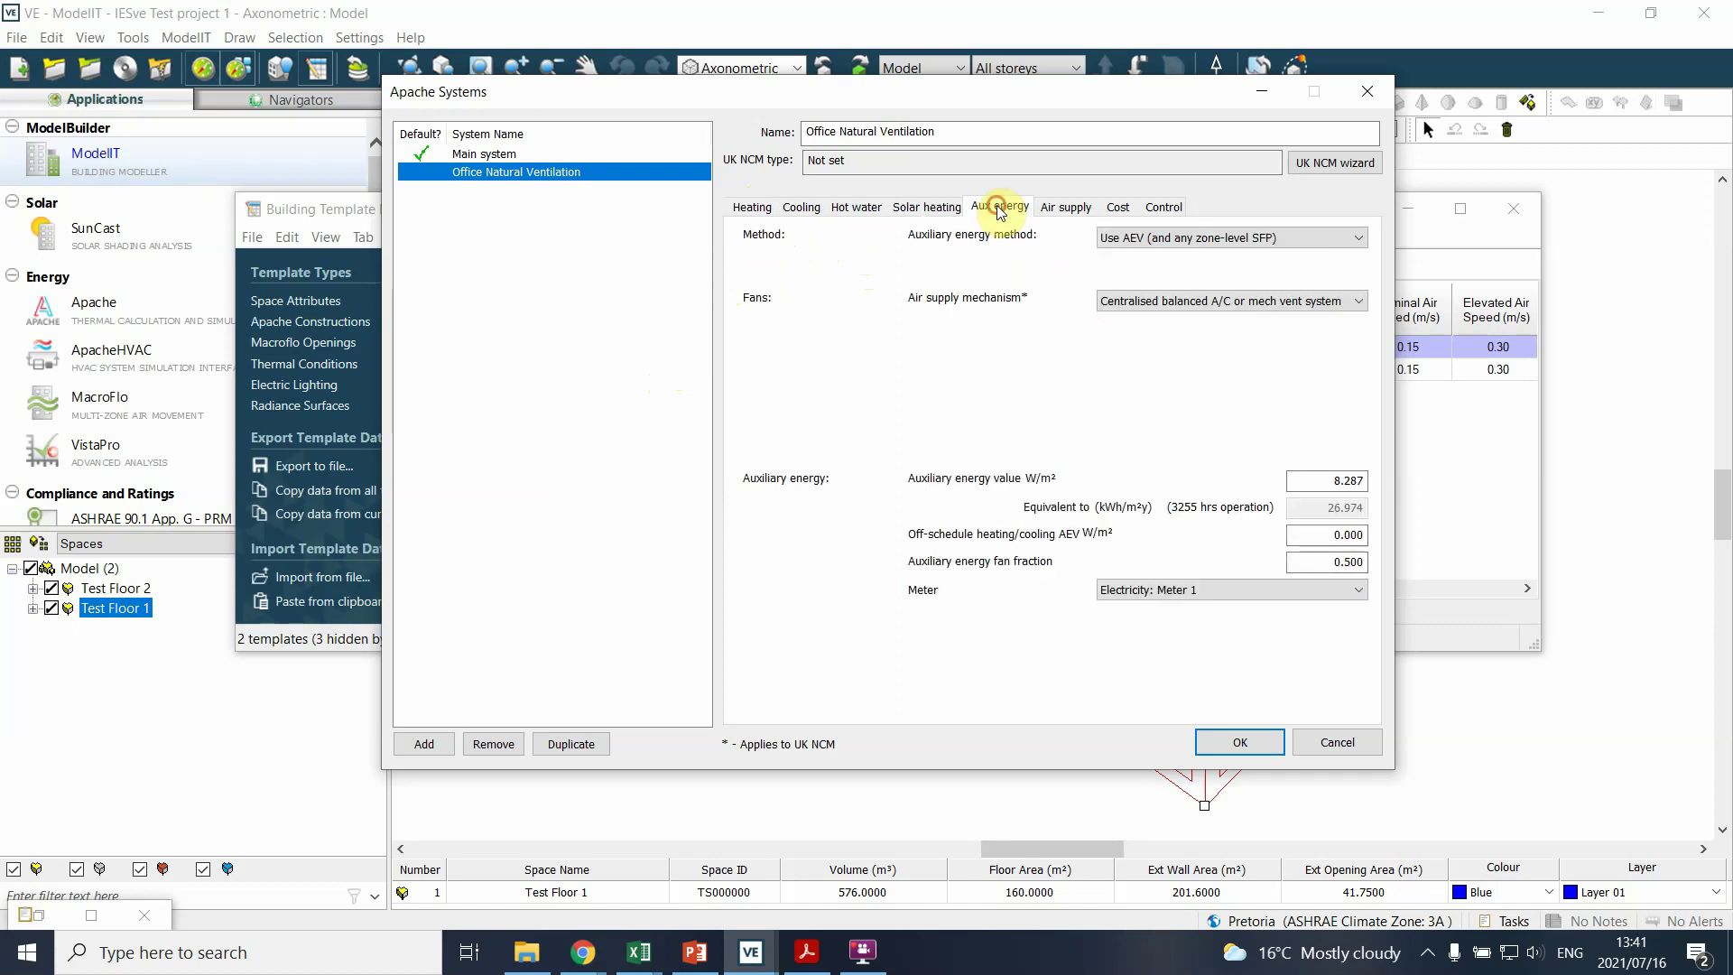
left_click(1071, 216)
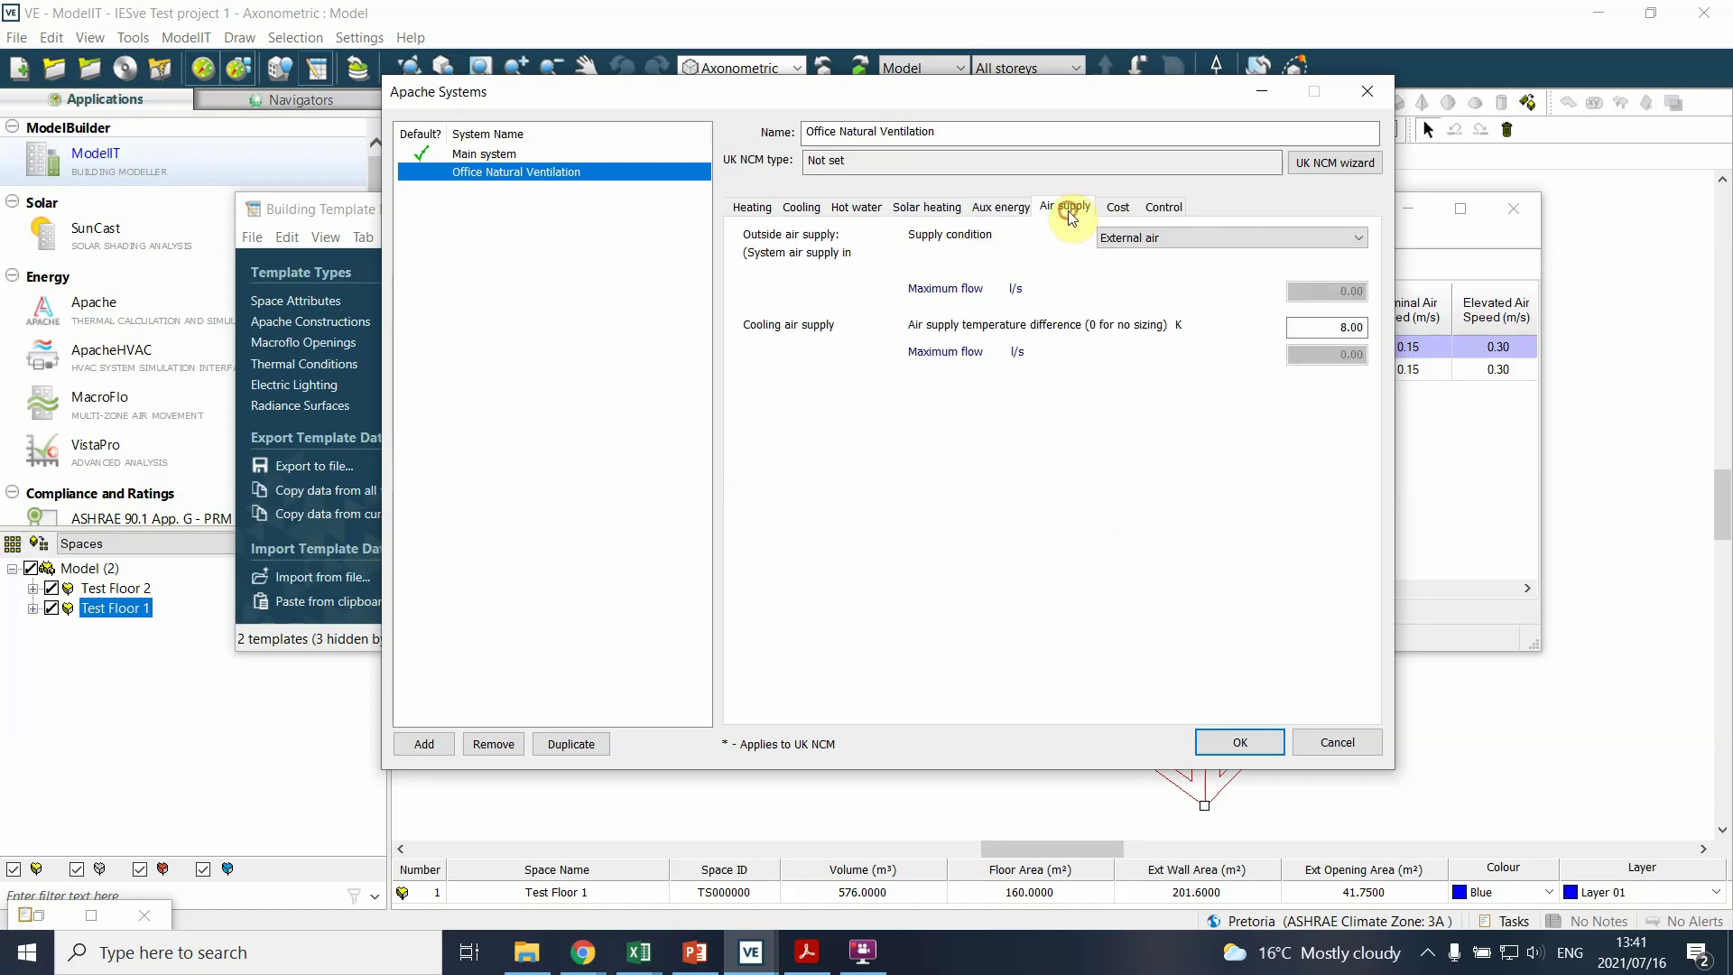
left_click(1117, 210)
left_click(1165, 208)
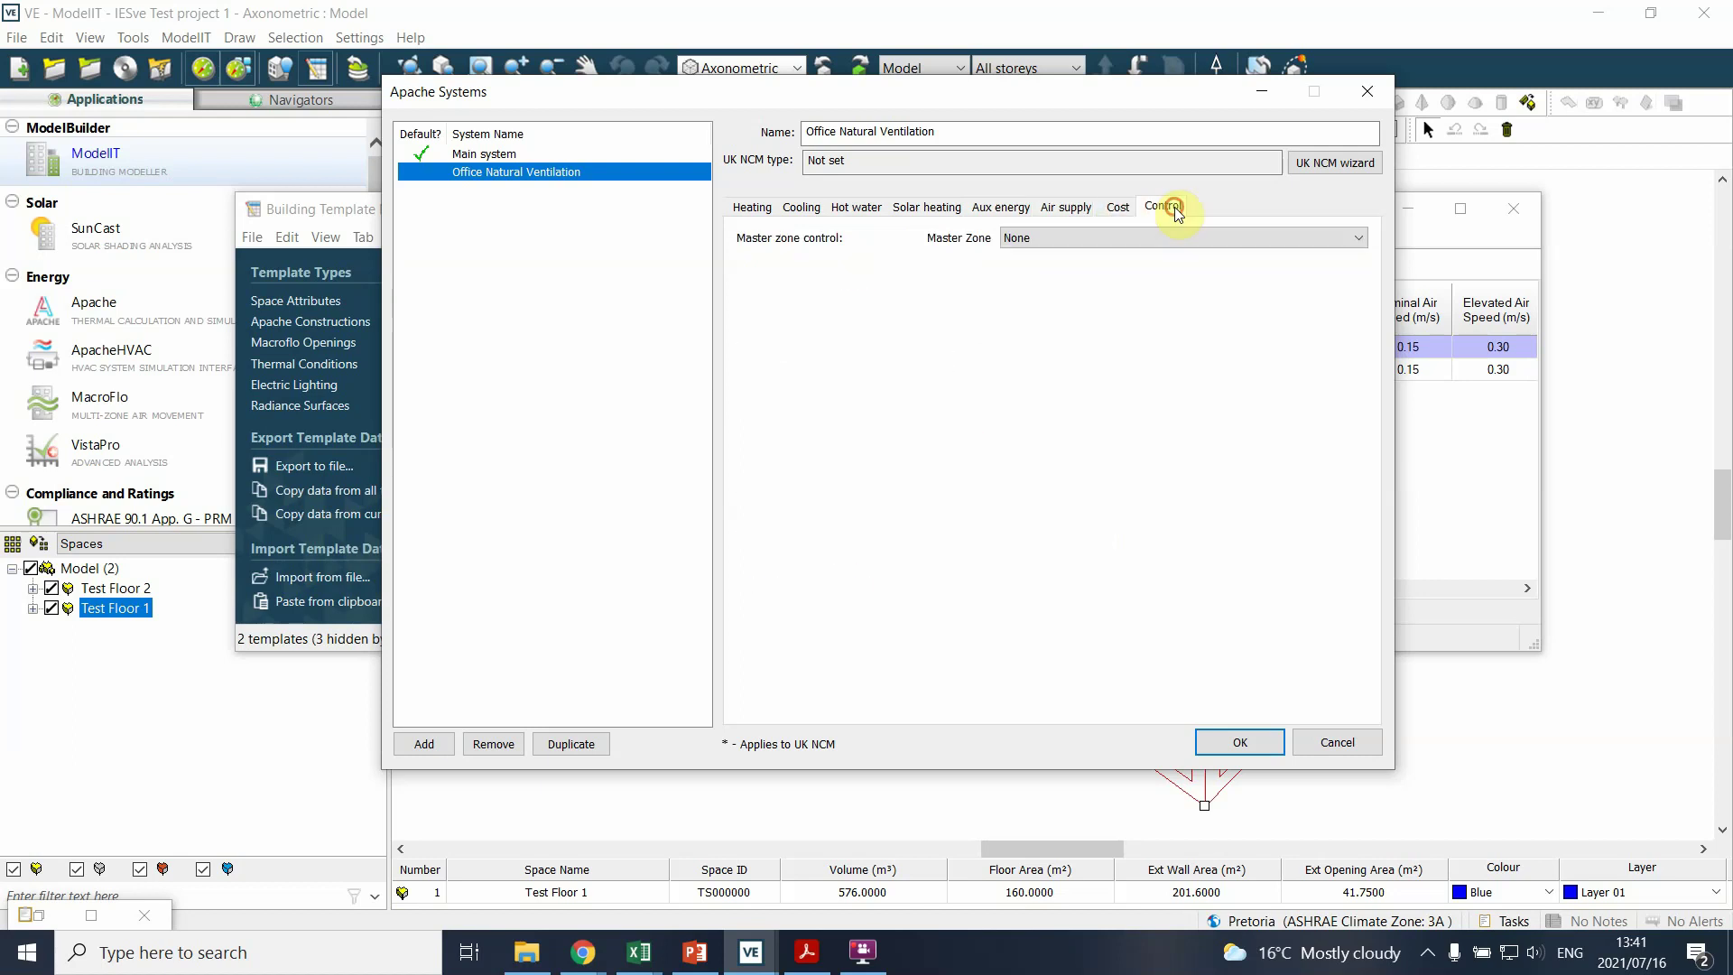
left_click(1067, 210)
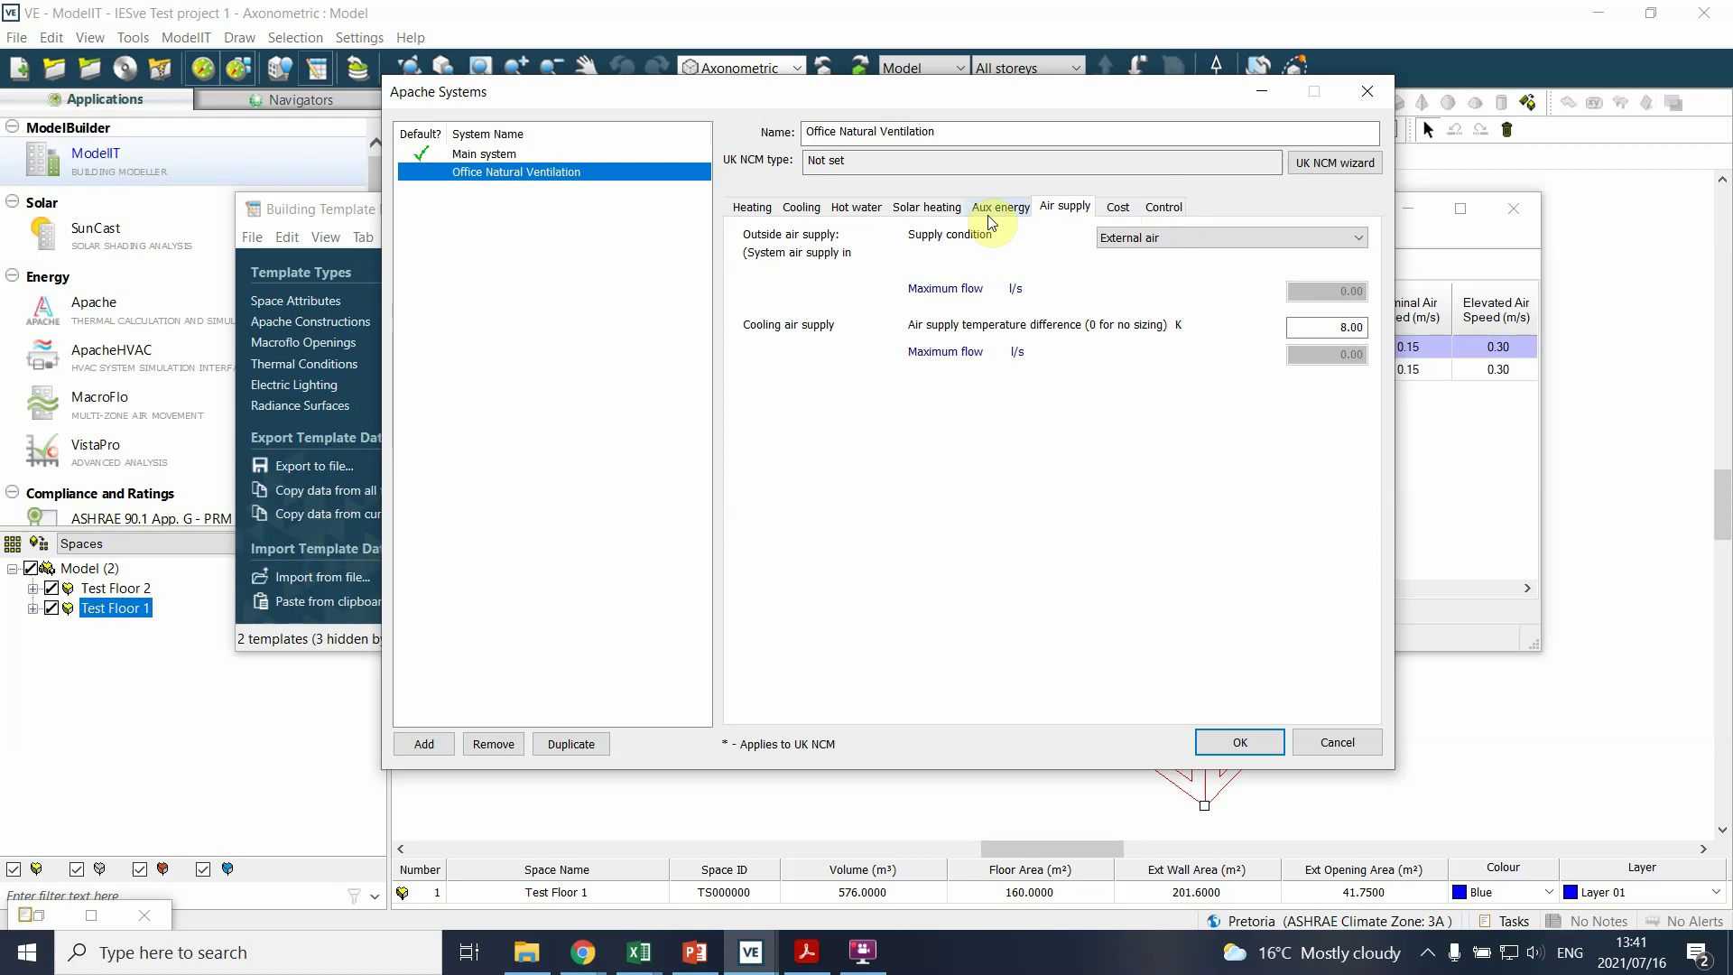
- Set the heating generator meter of the Office Natural Ventilation system to None
left_click(758, 207)
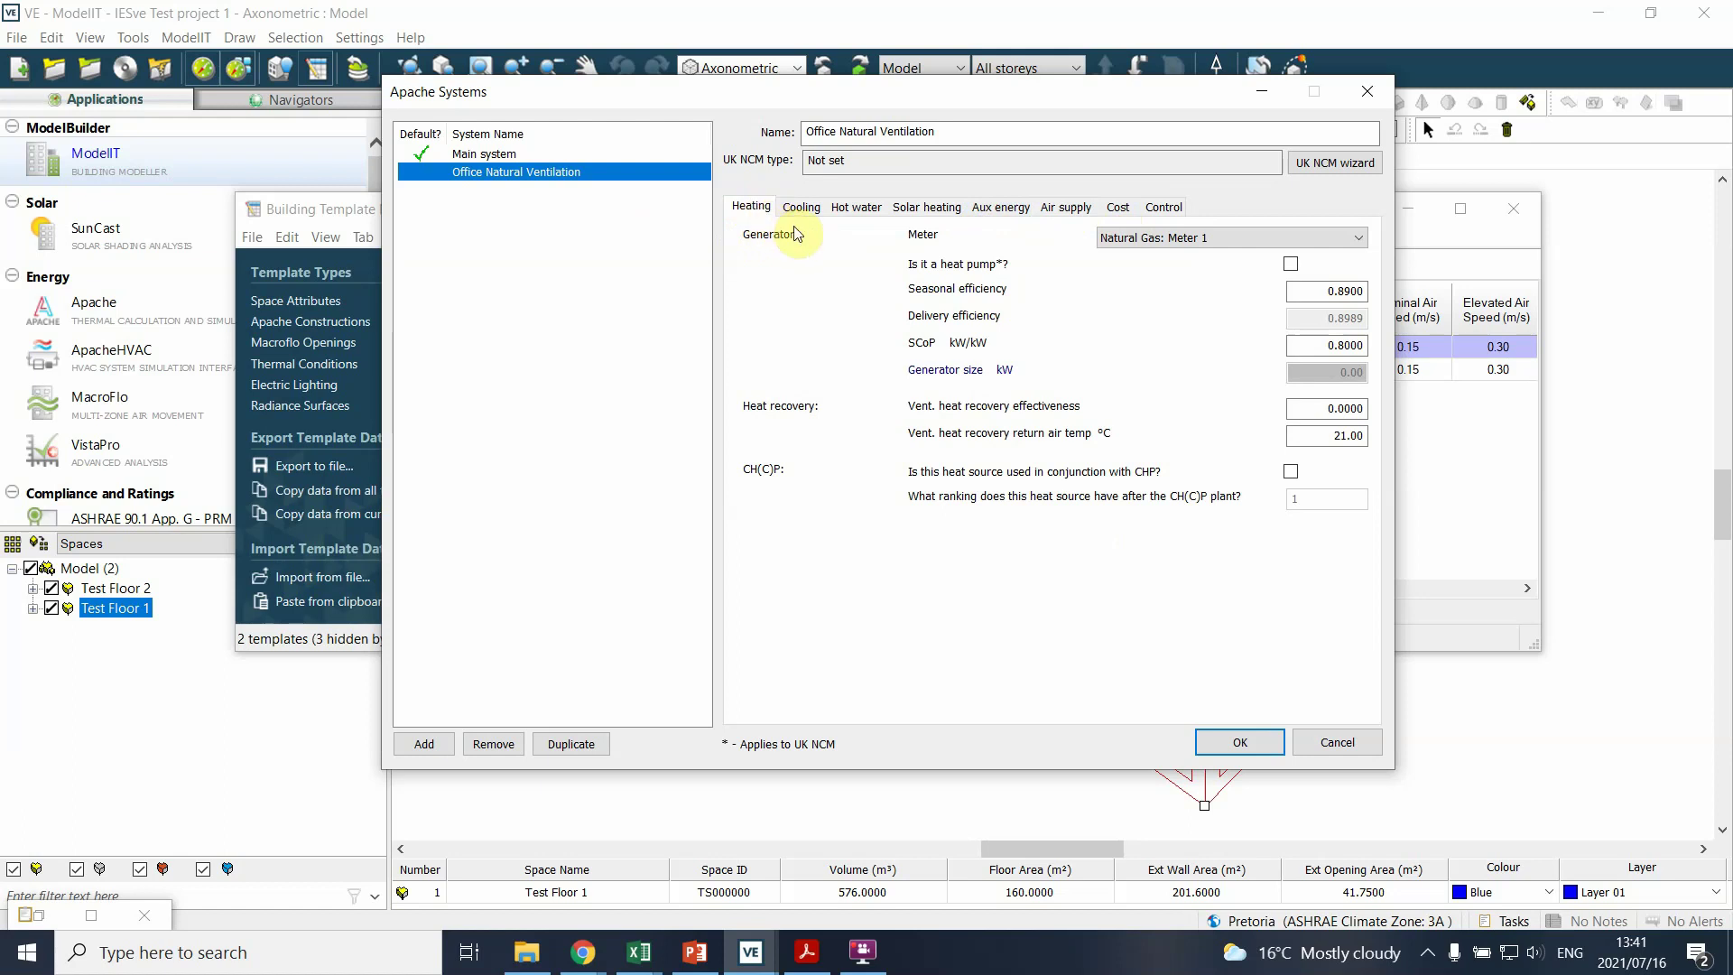
left_click(1352, 236)
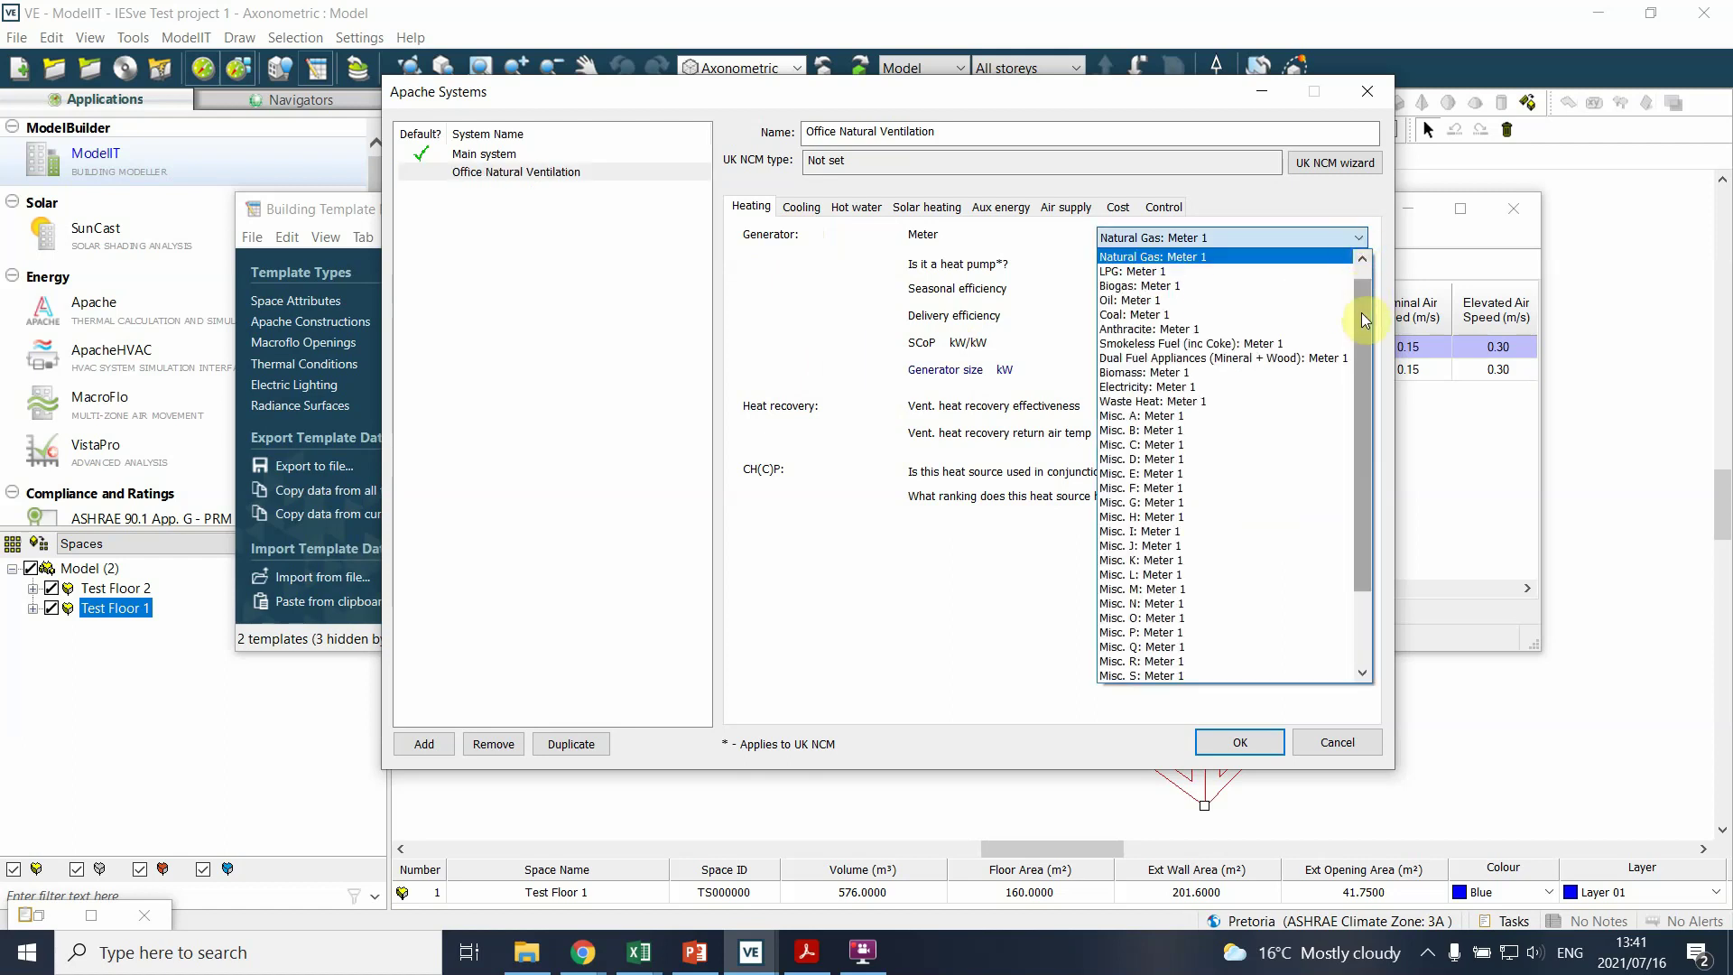
mouse_move(1361, 312)
left_mouse_down()
mouse_move(1390, 415)
mouse_move(1368, 280)
left_mouse_up()
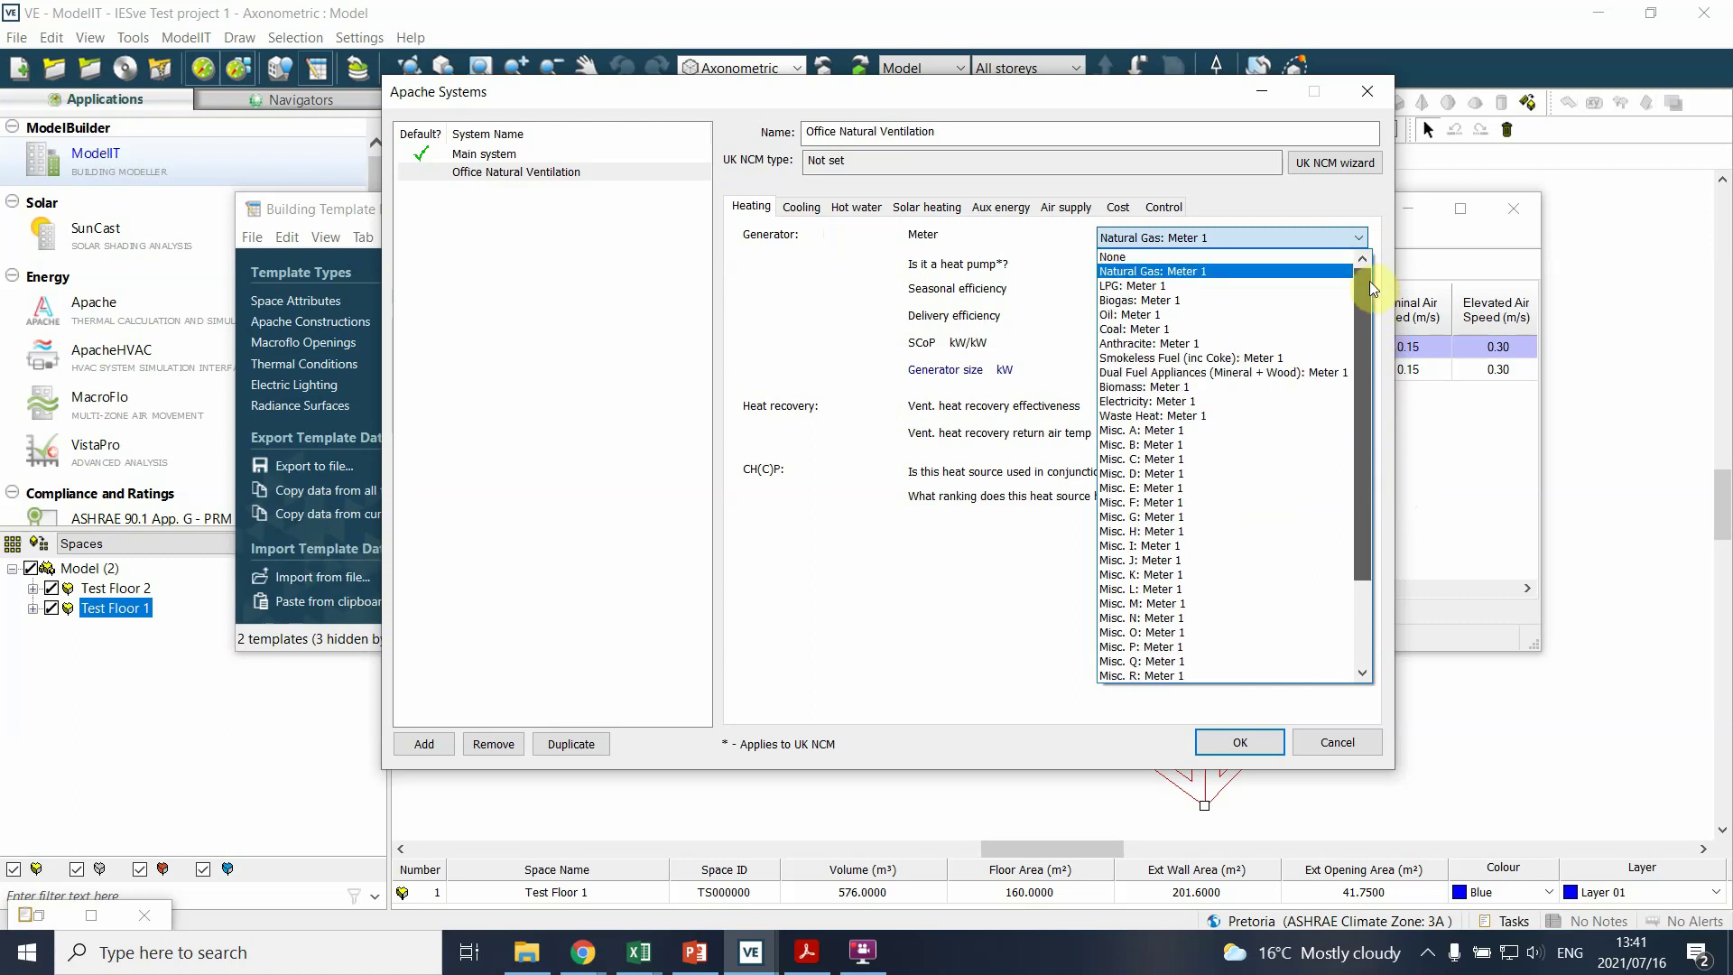
left_click(1119, 257)
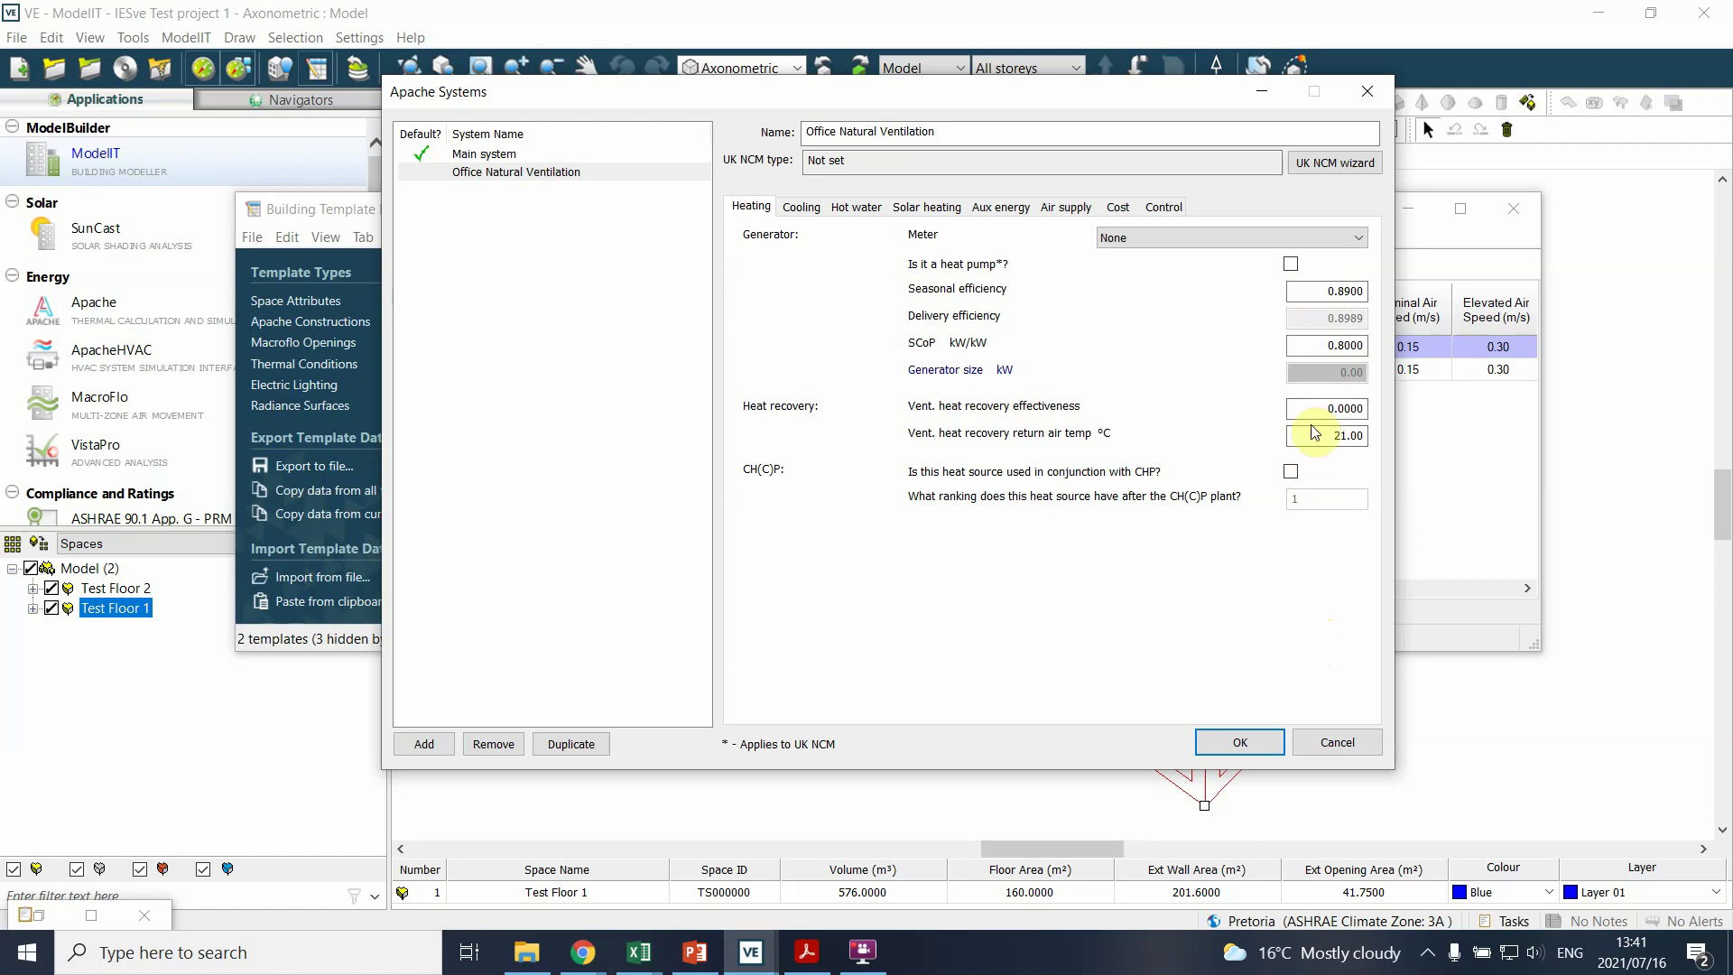
- Set the system's cooling/ventilation mechanism to Natural ventilation
left_click(799, 209)
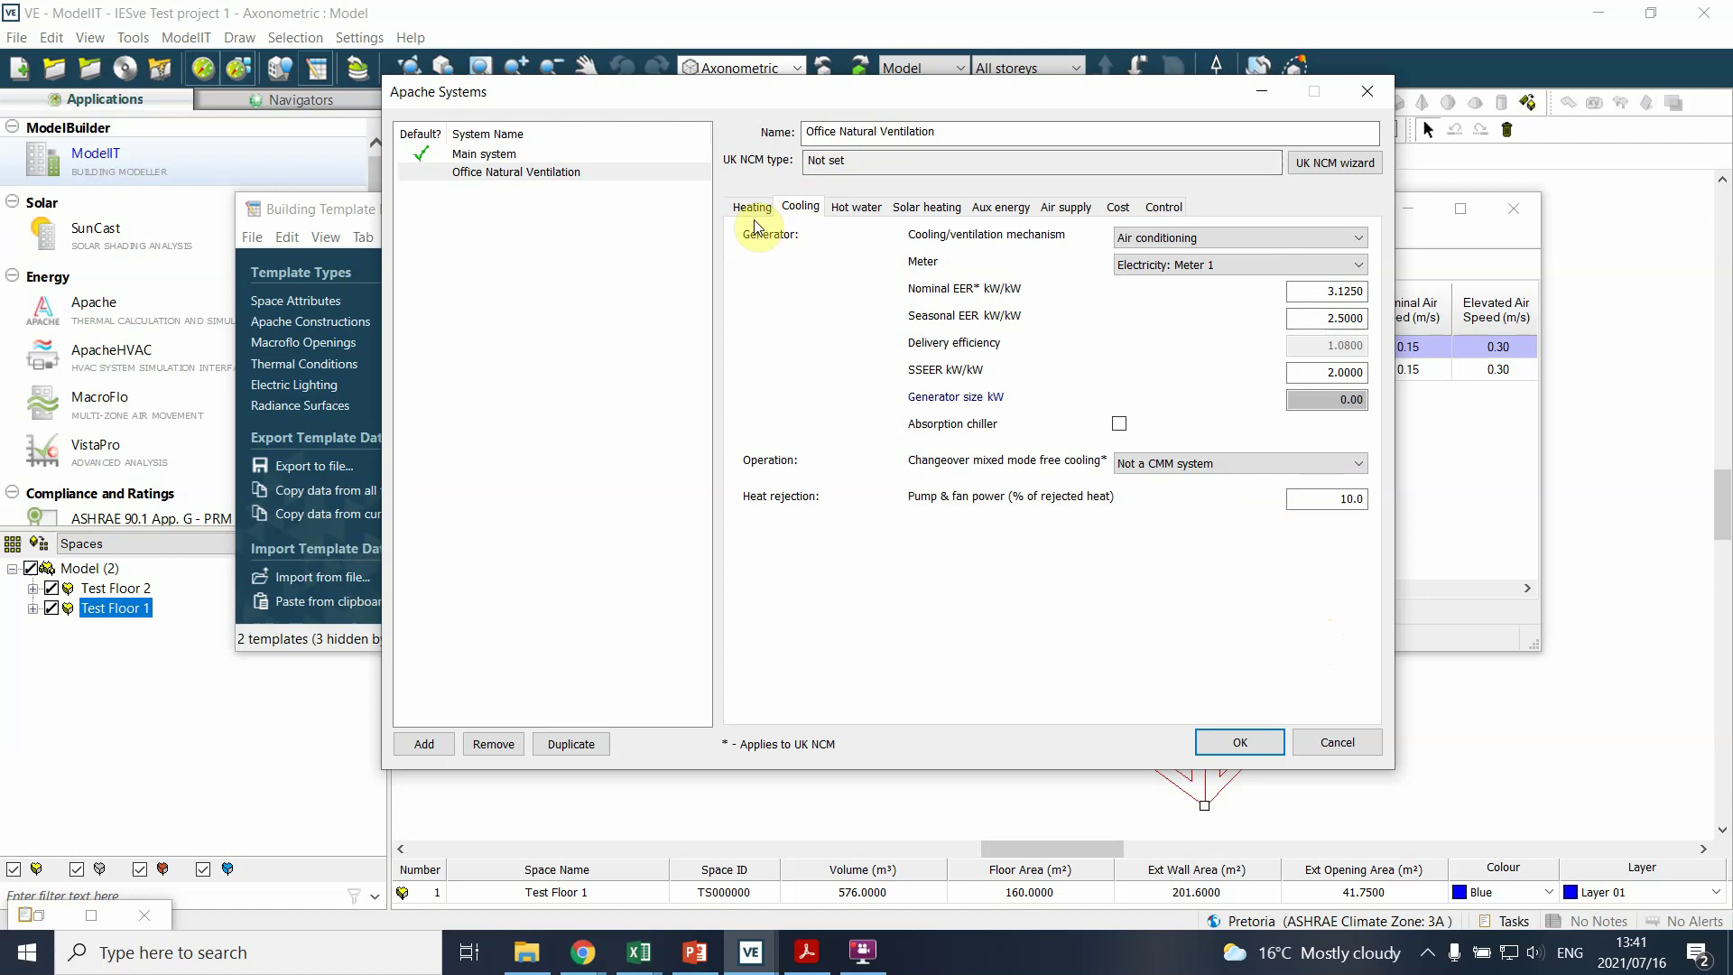
left_click(750, 207)
left_click(803, 207)
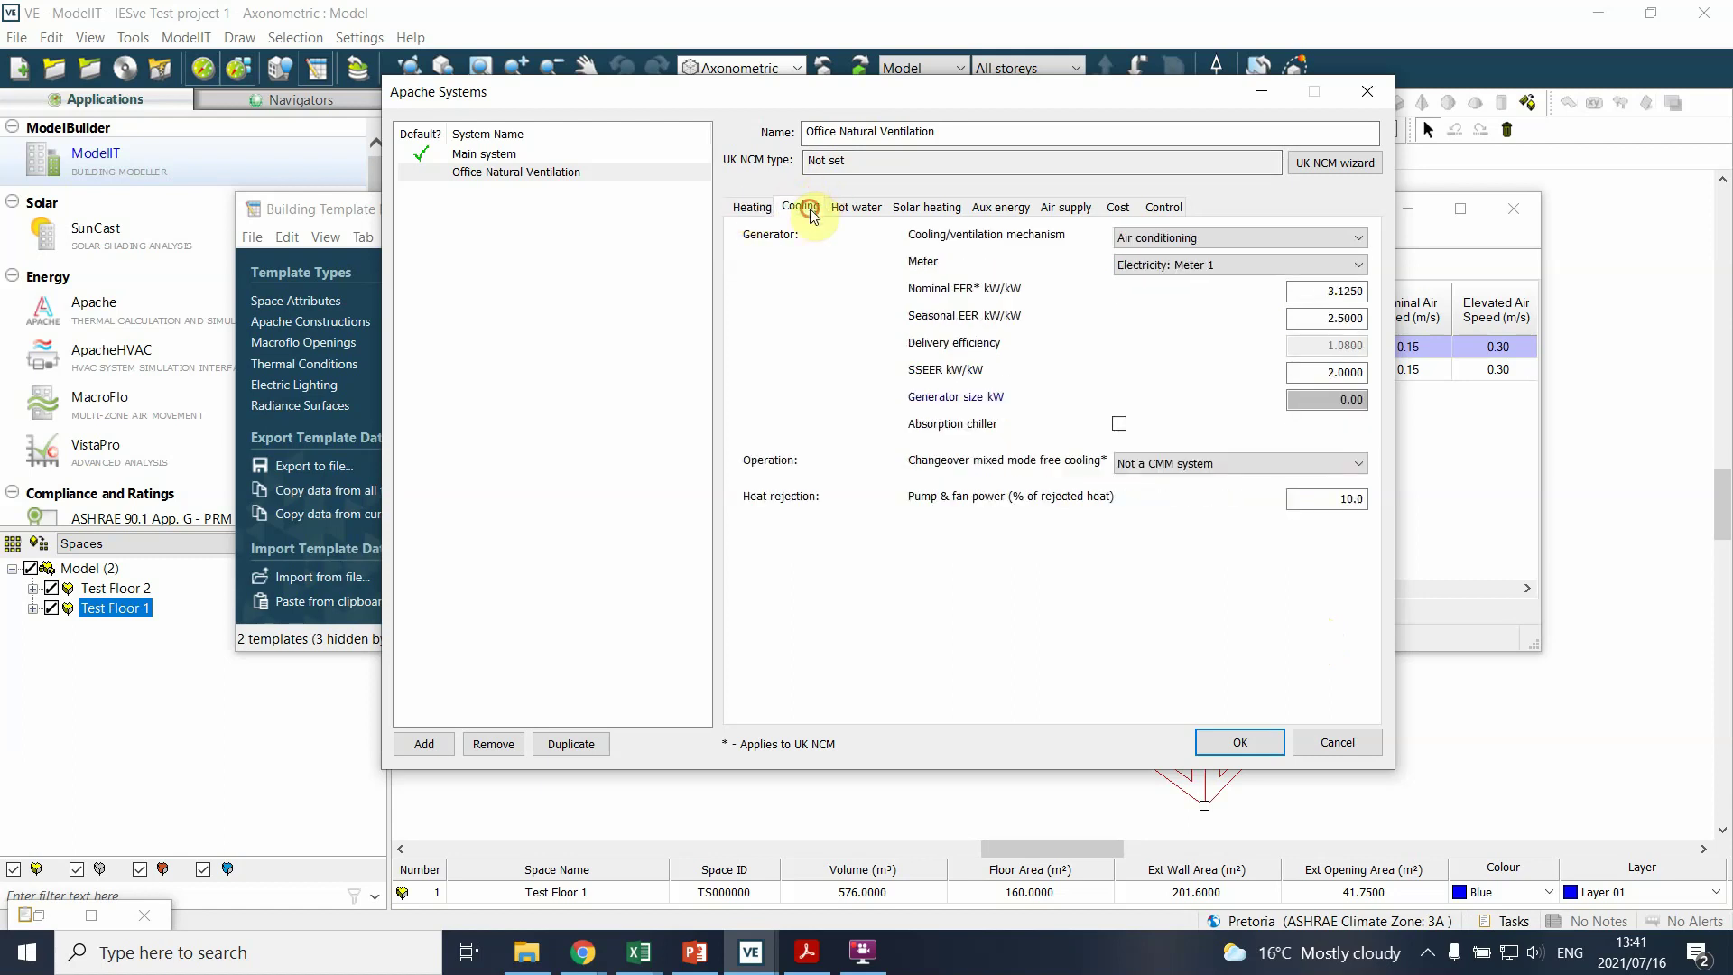
left_click(1237, 242)
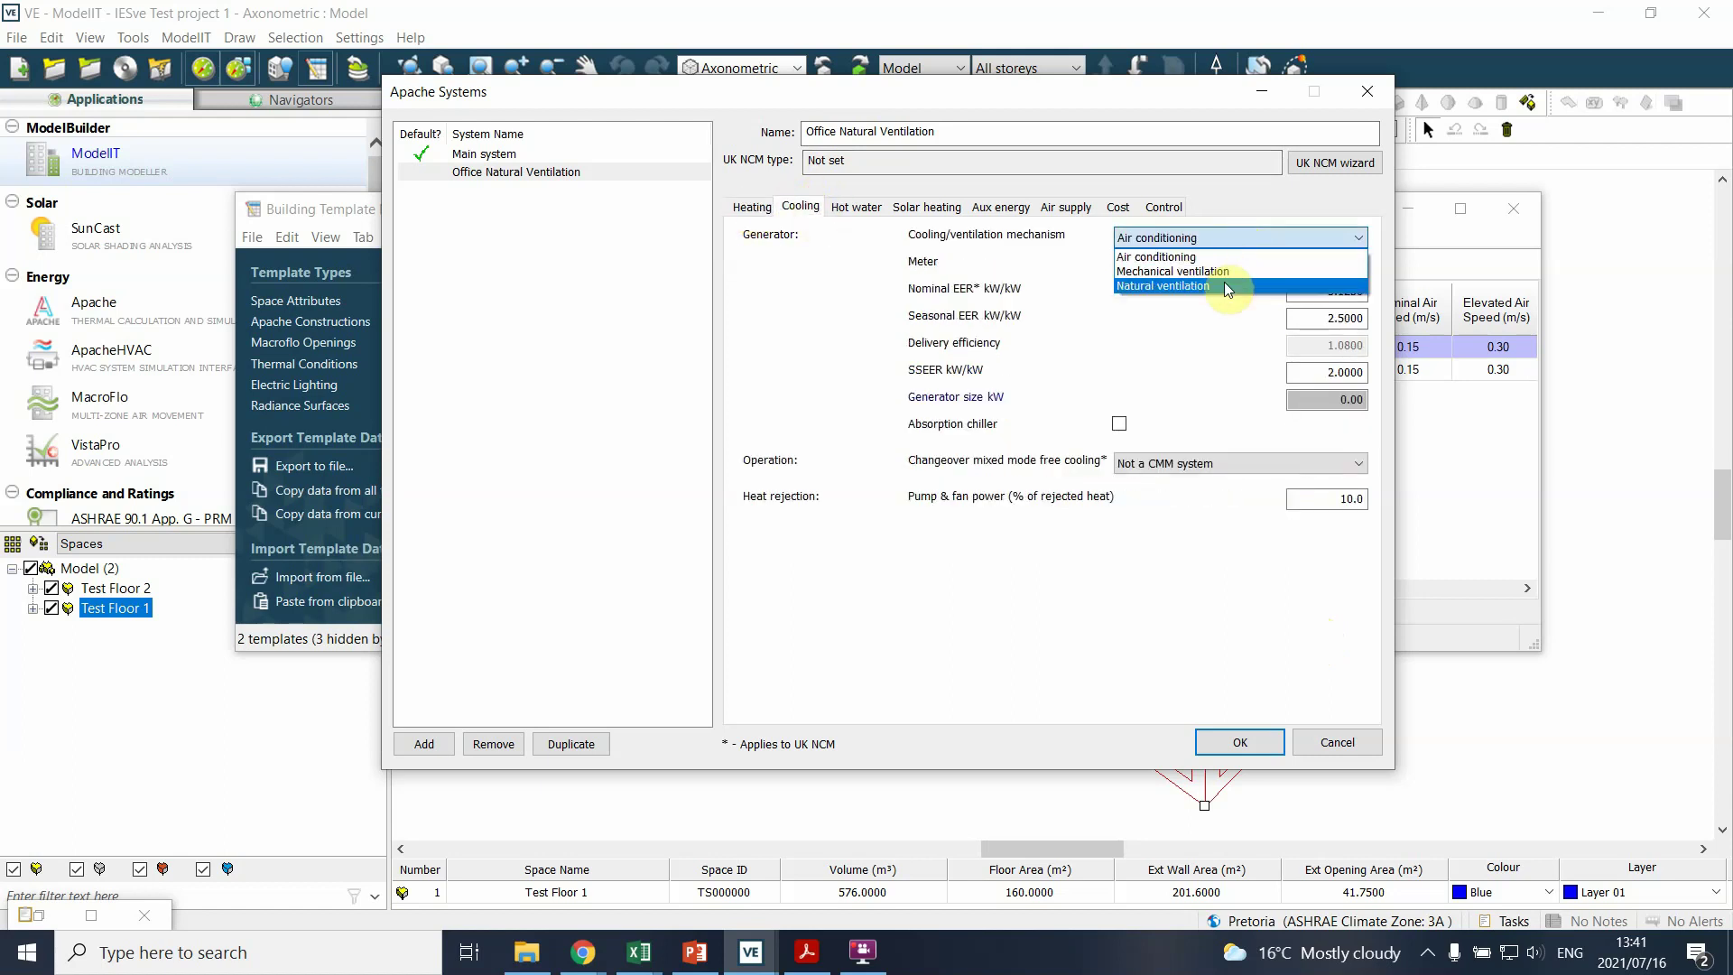
left_click(1224, 282)
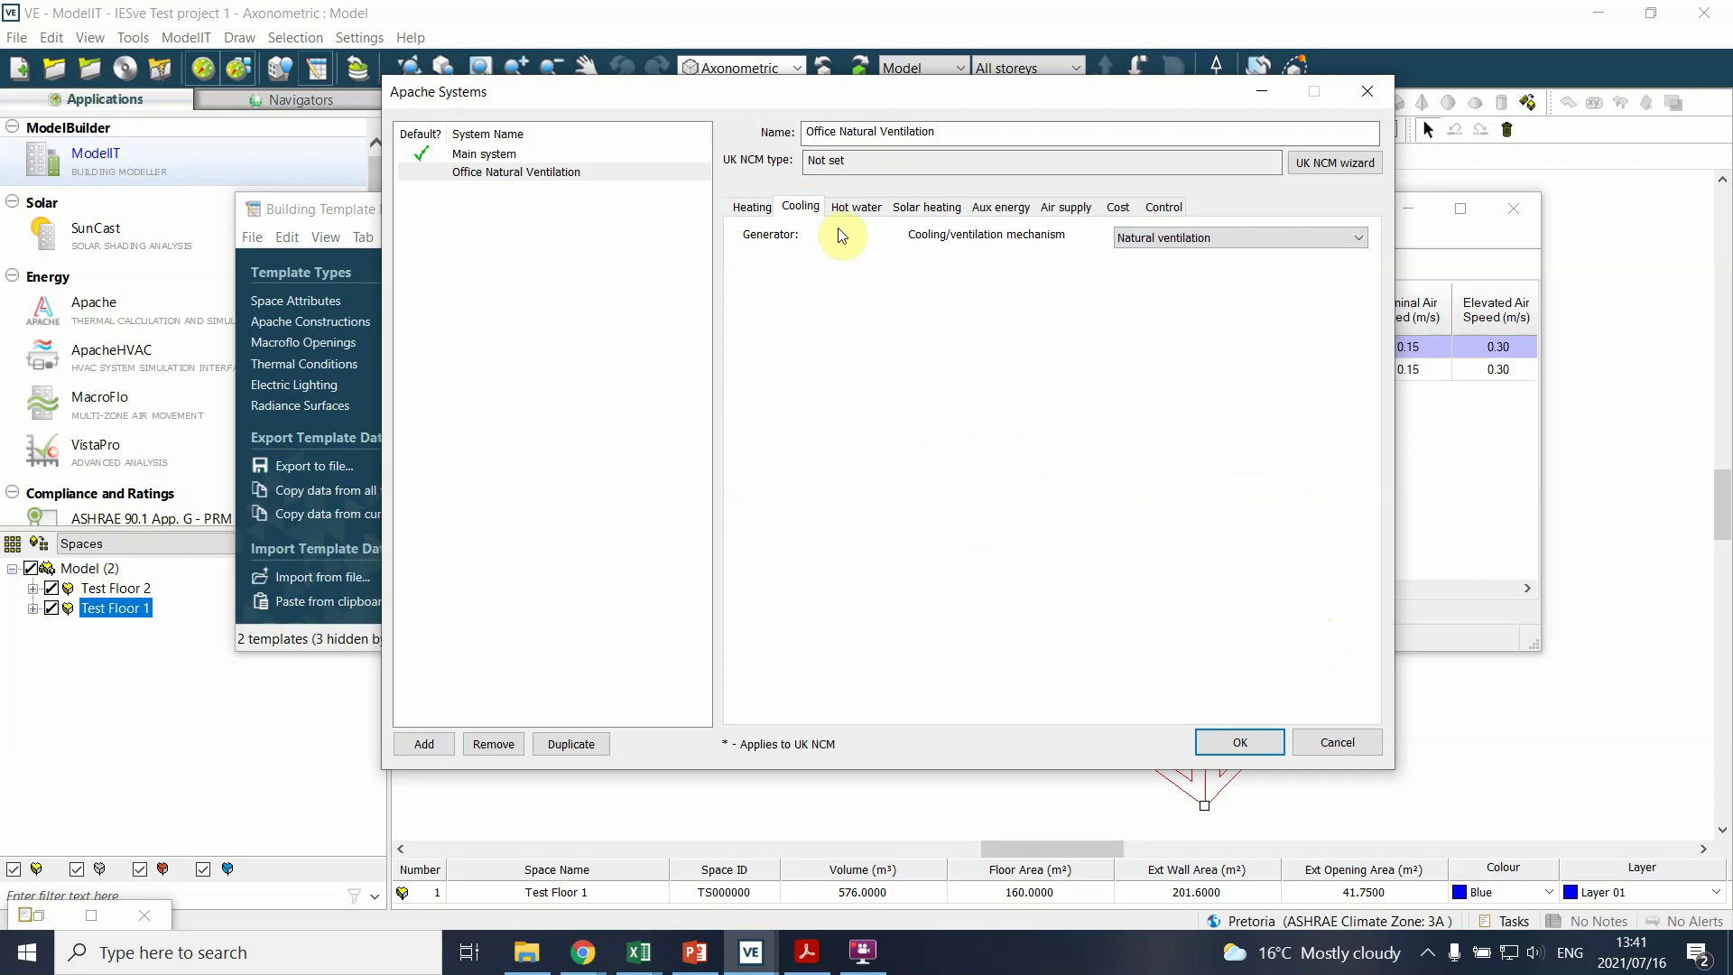
- Define the hot water supply as a storage system with a storage volume of 250 litres
left_click(860, 208)
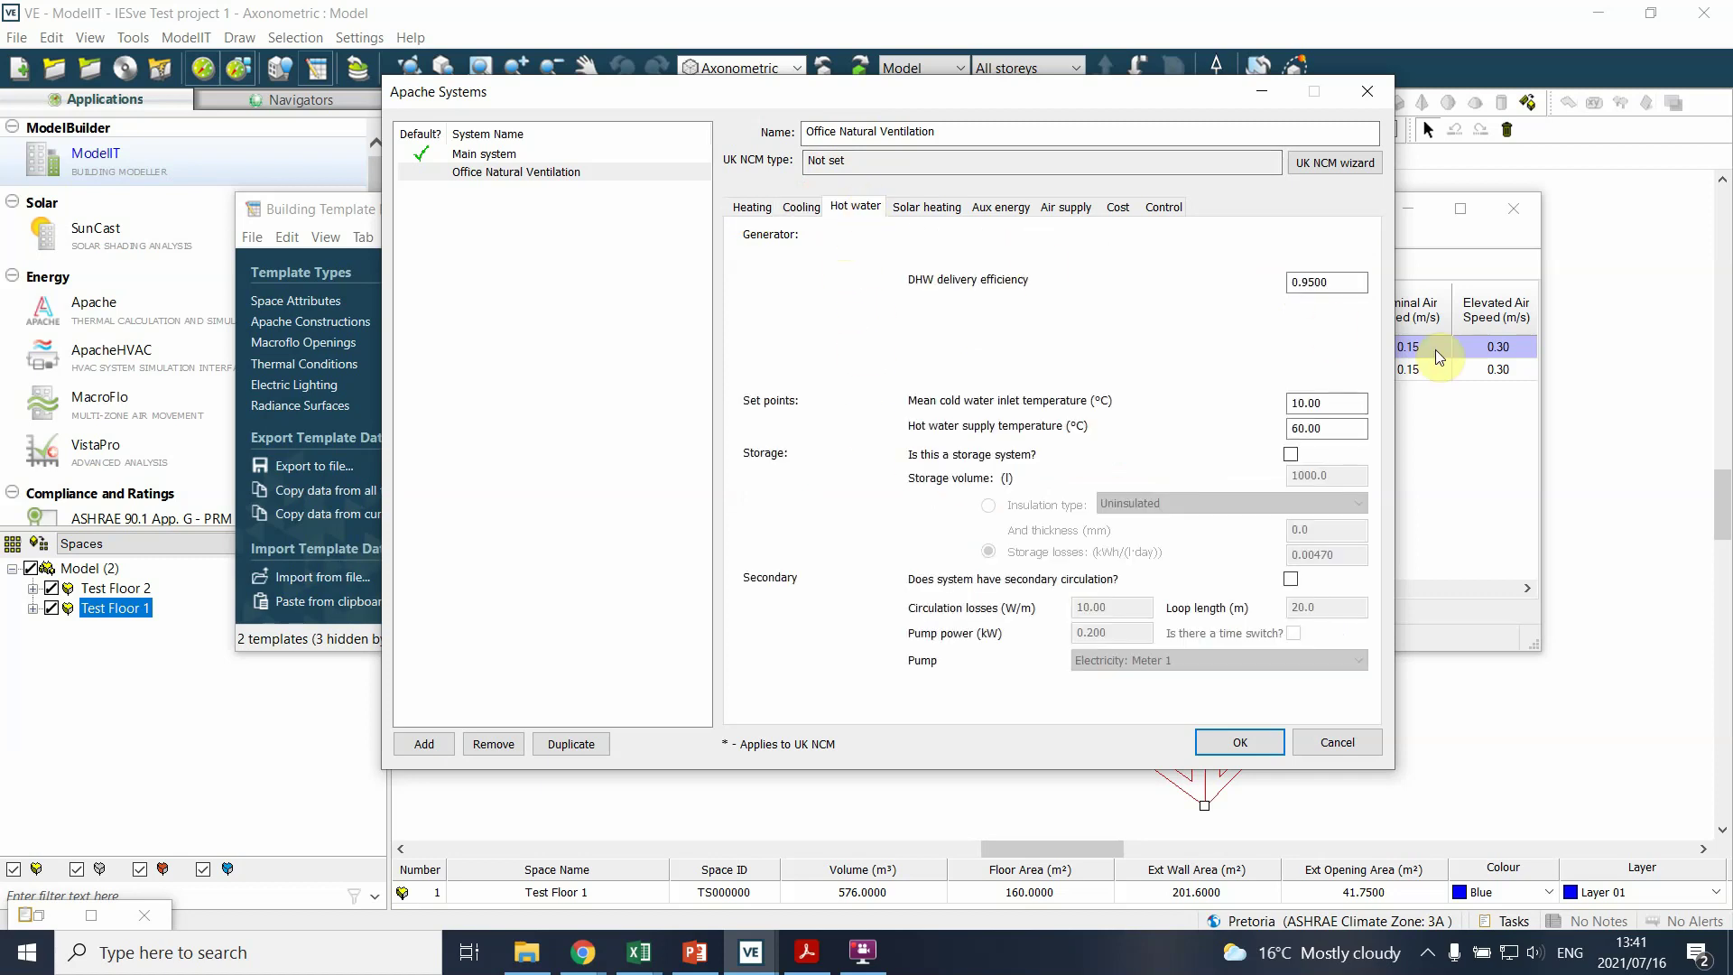
left_click(1353, 282)
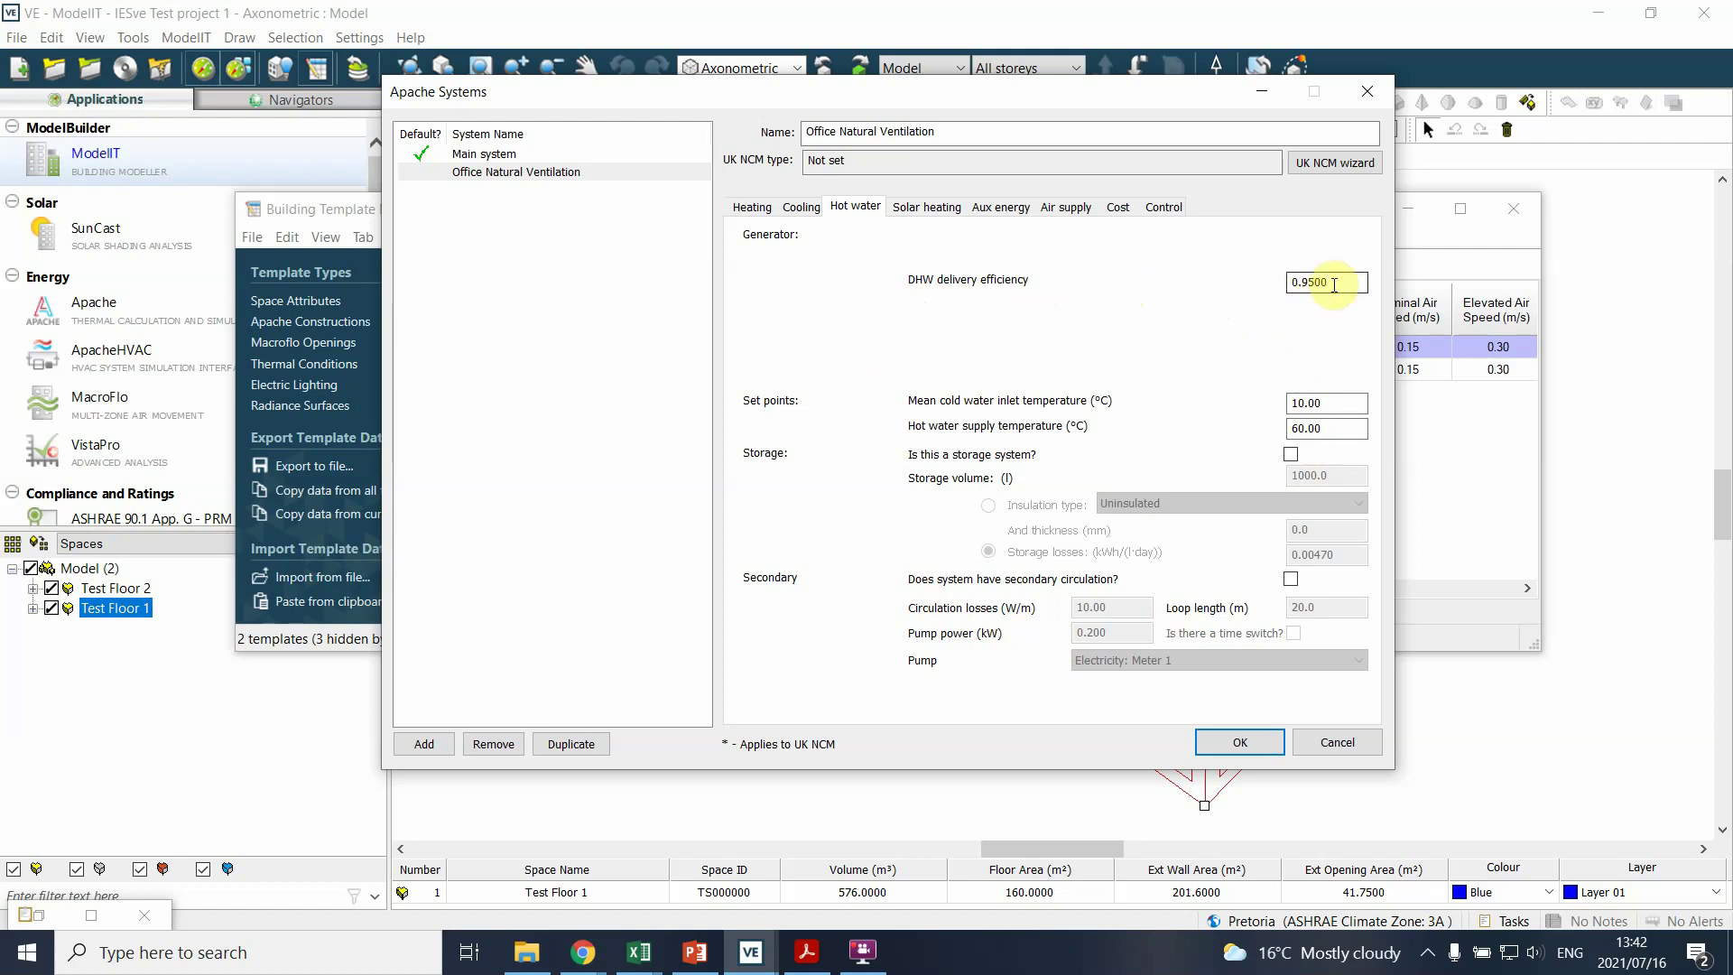
left_click_drag(1336, 275, 1289, 283)
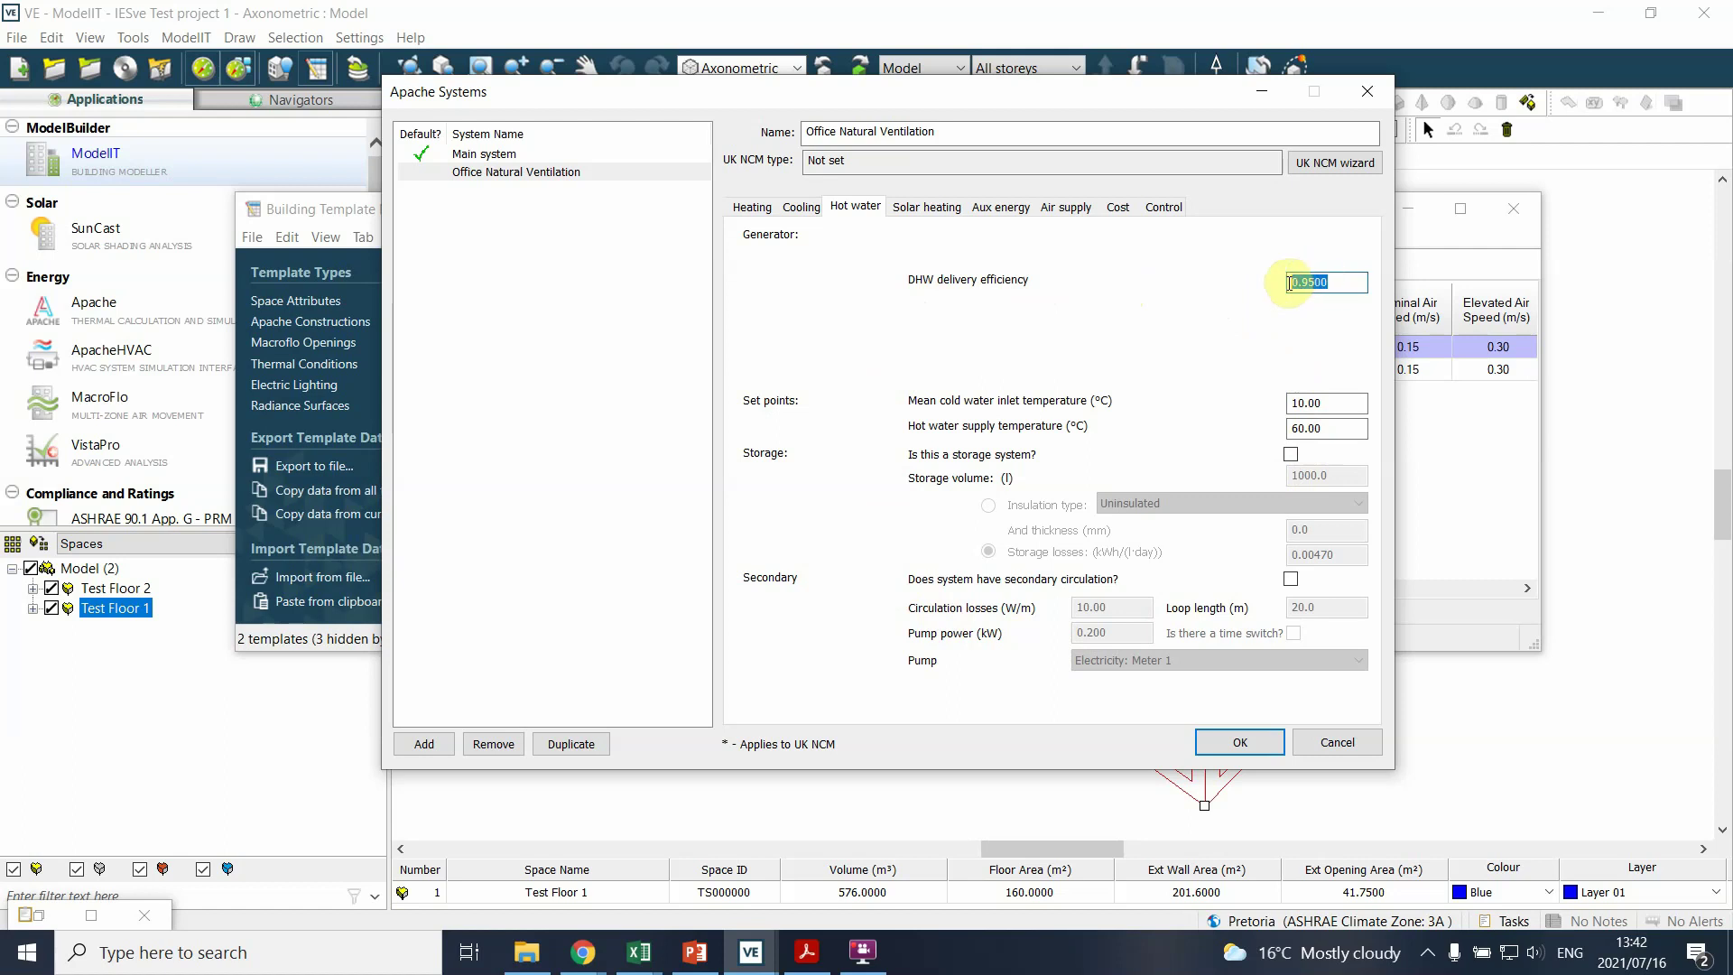
left_click(1337, 397)
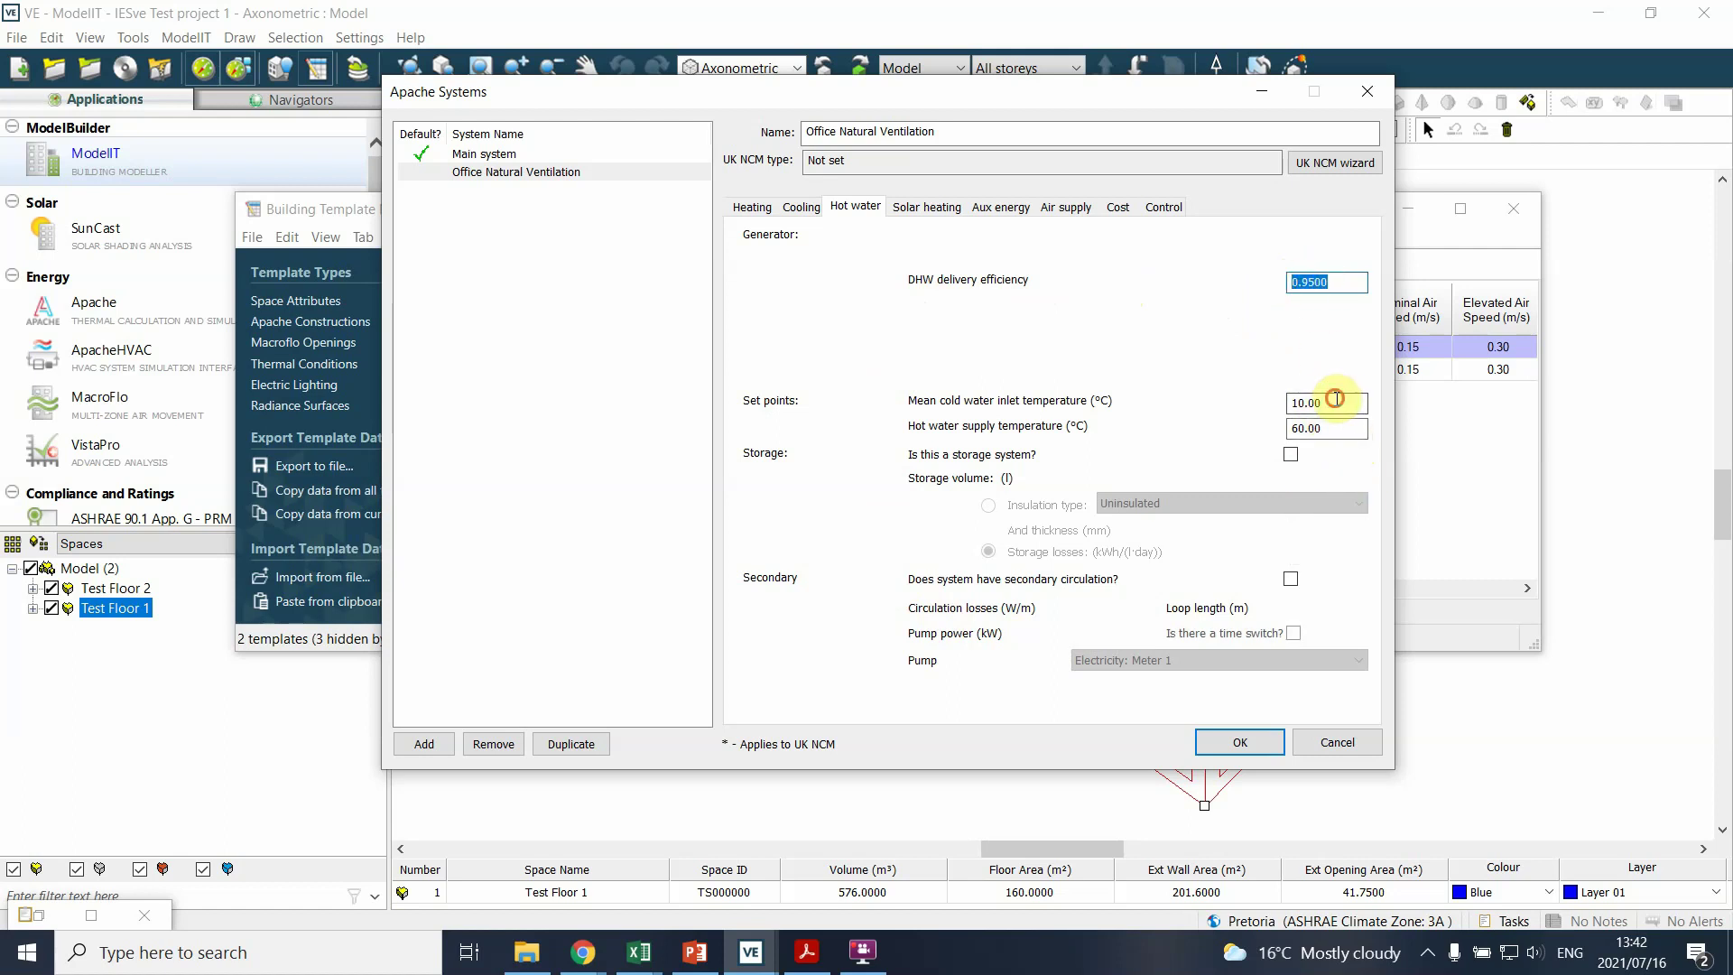
left_click_drag(1337, 397, 1289, 430)
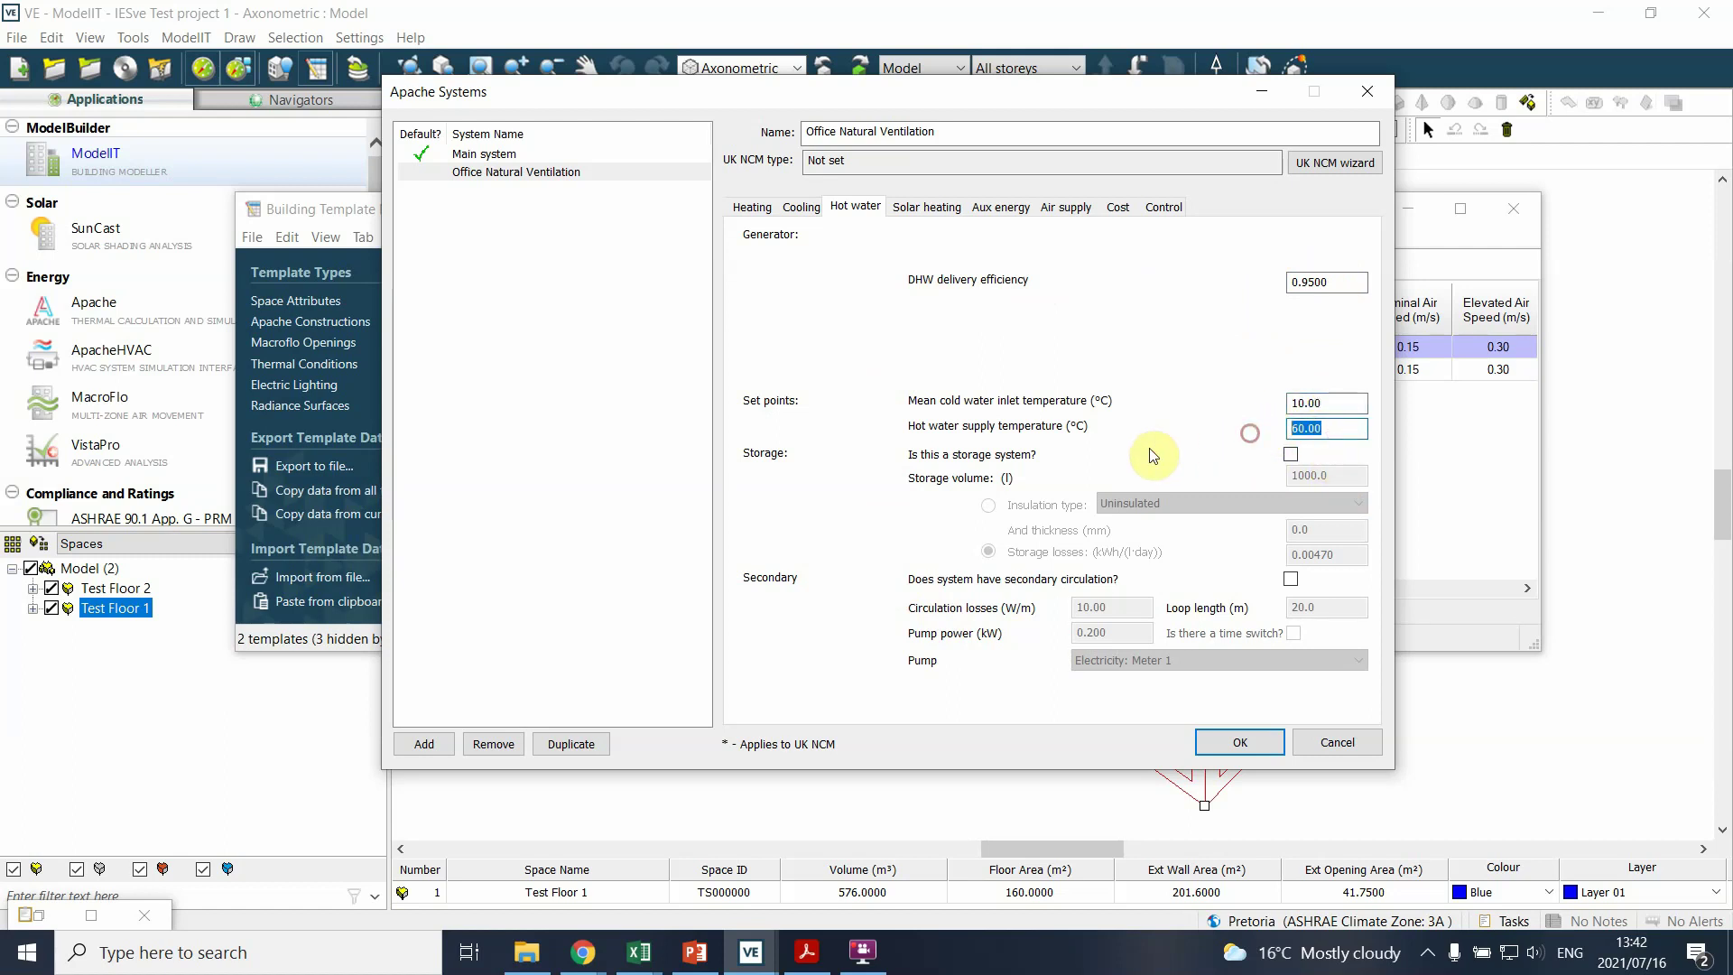
left_click(1289, 454)
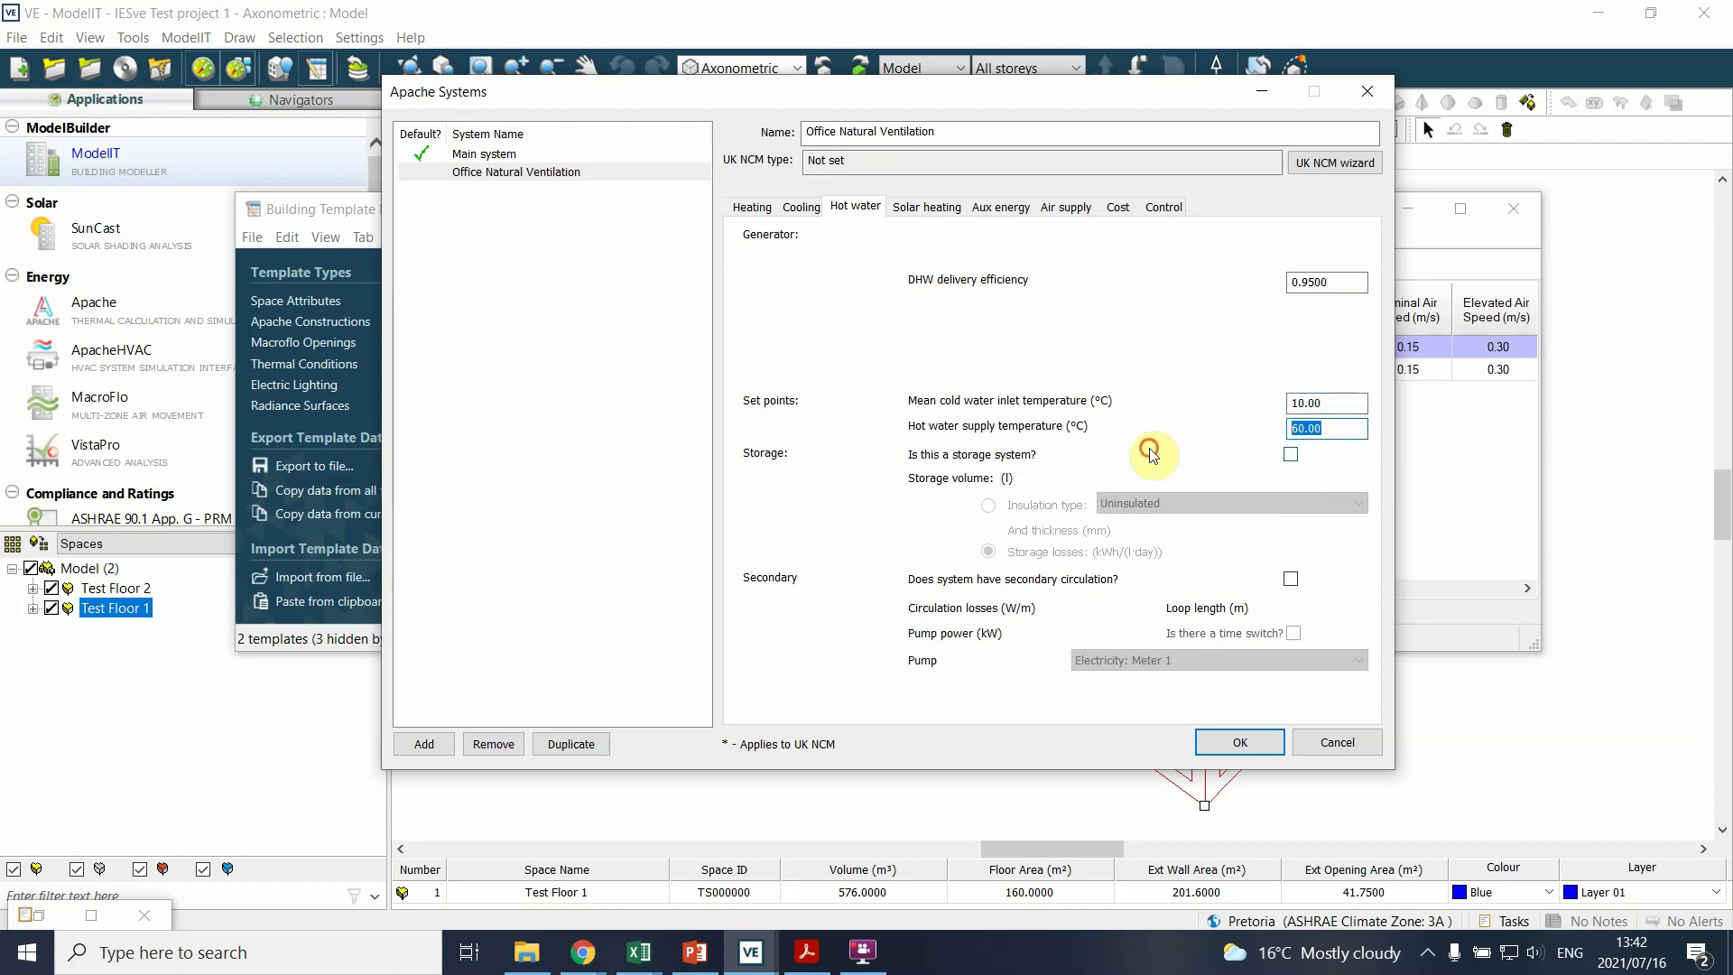
left_click(1290, 454)
left_click(1290, 455)
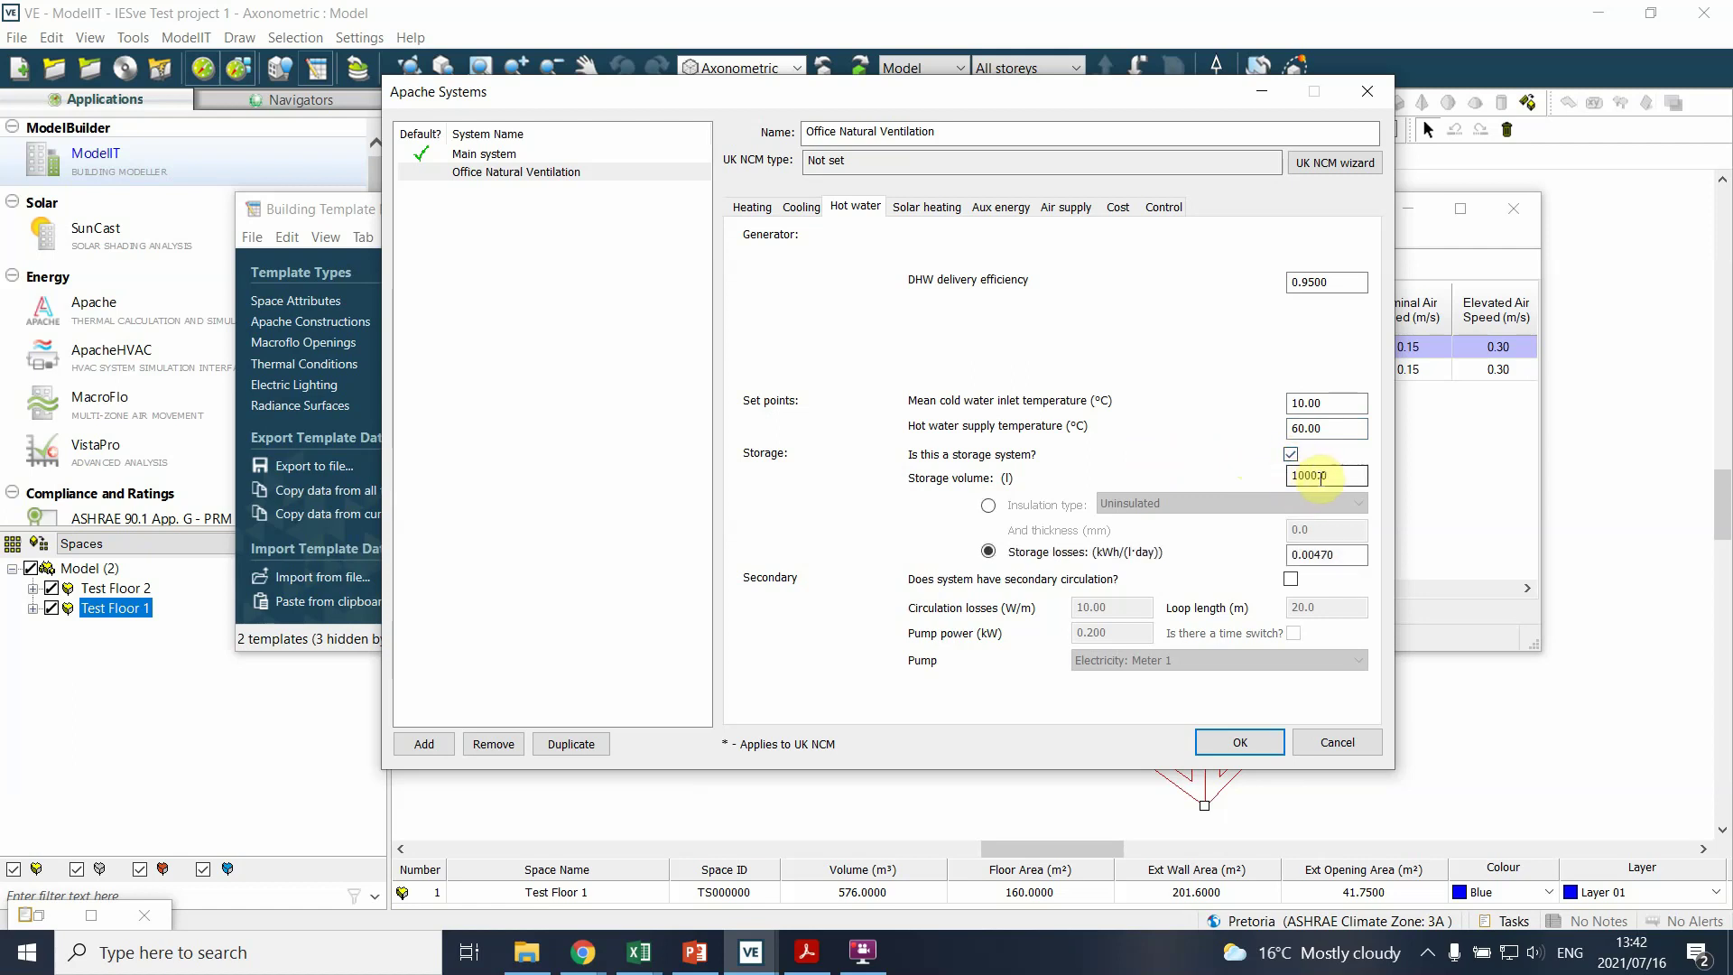
left_click(1290, 454)
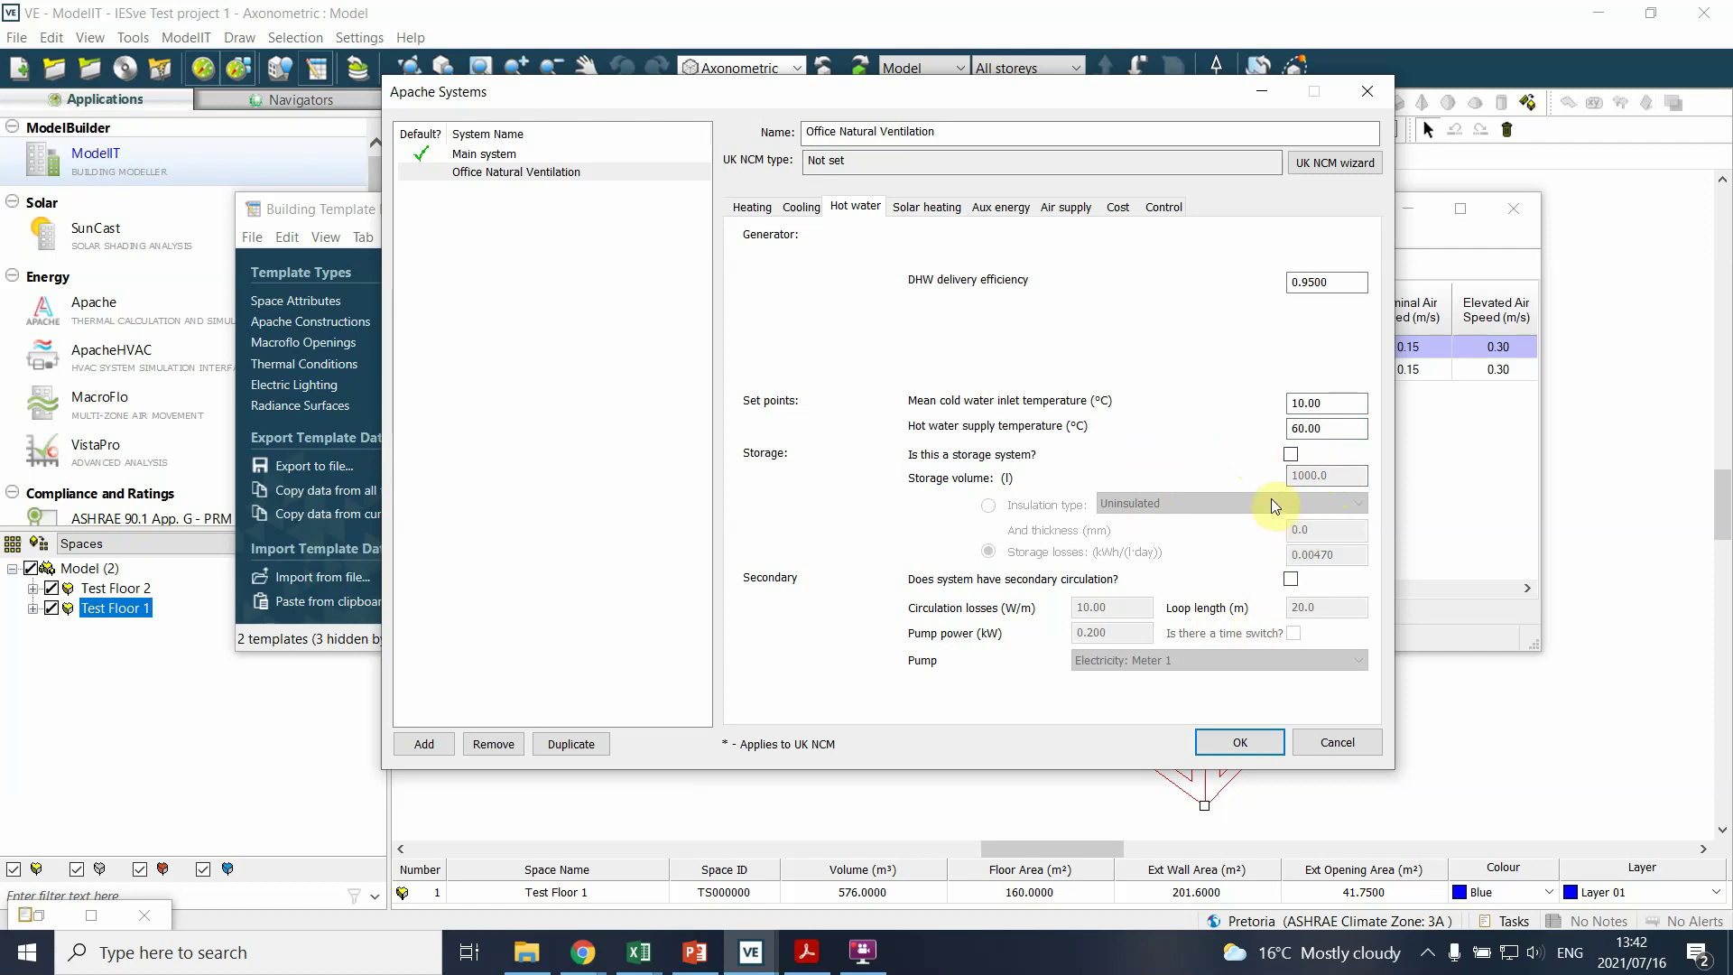
left_click(1290, 454)
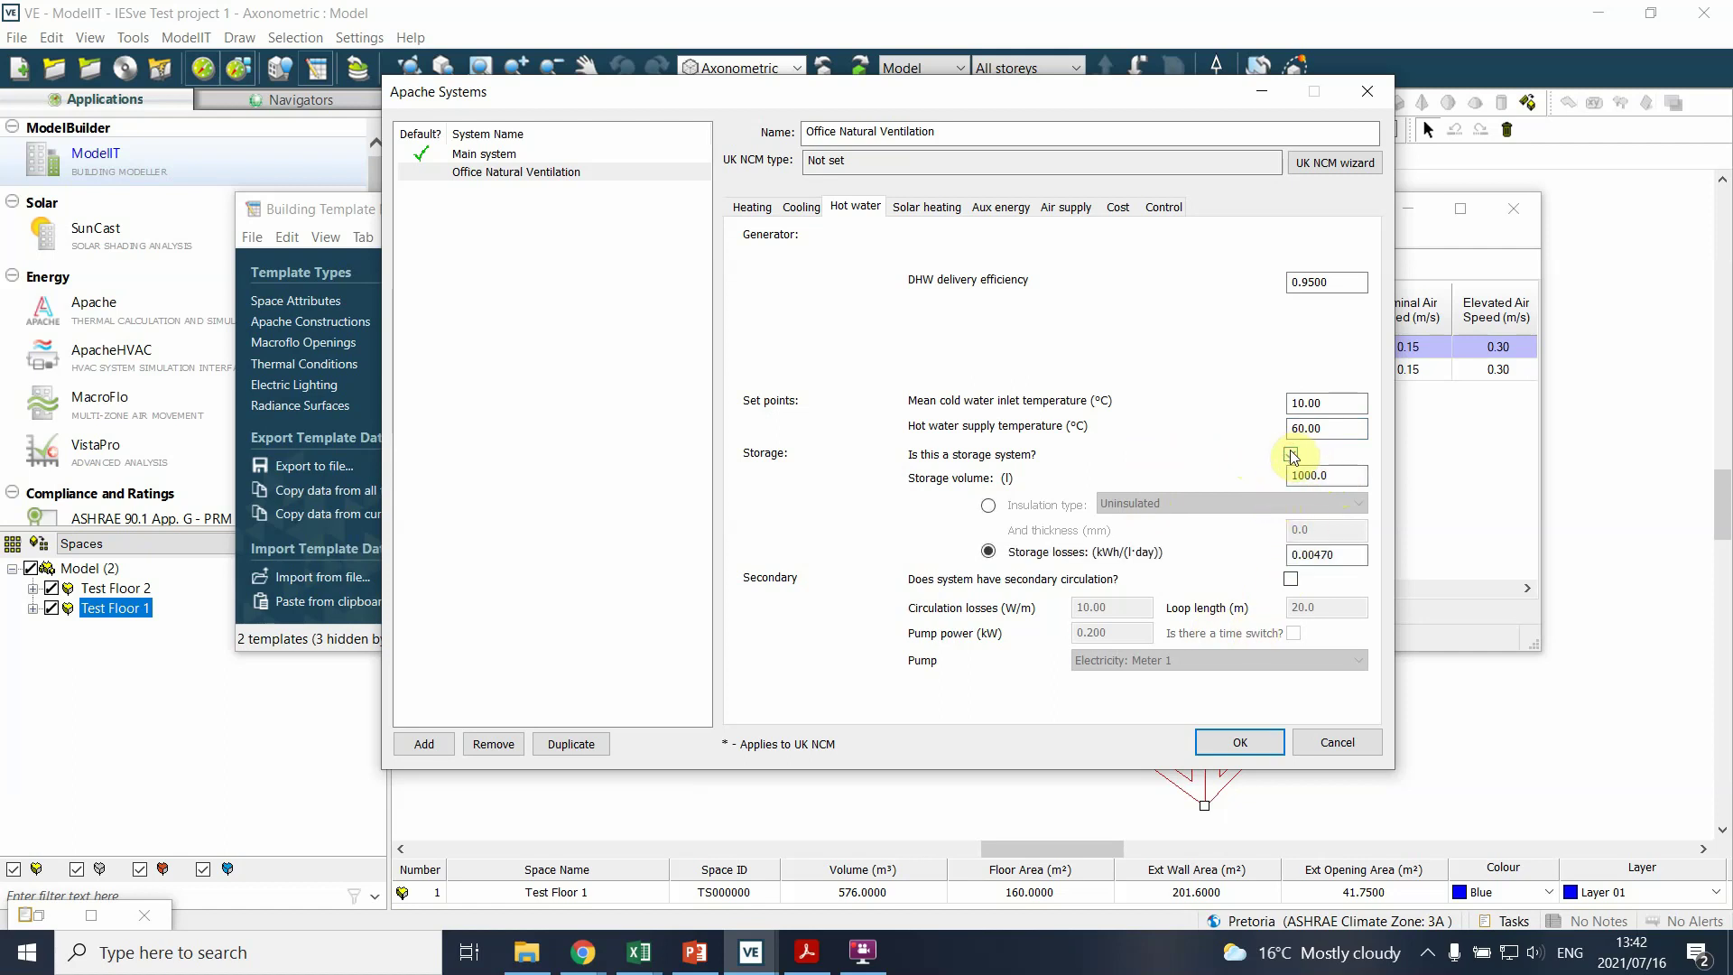
left_click_drag(1306, 474, 1285, 478)
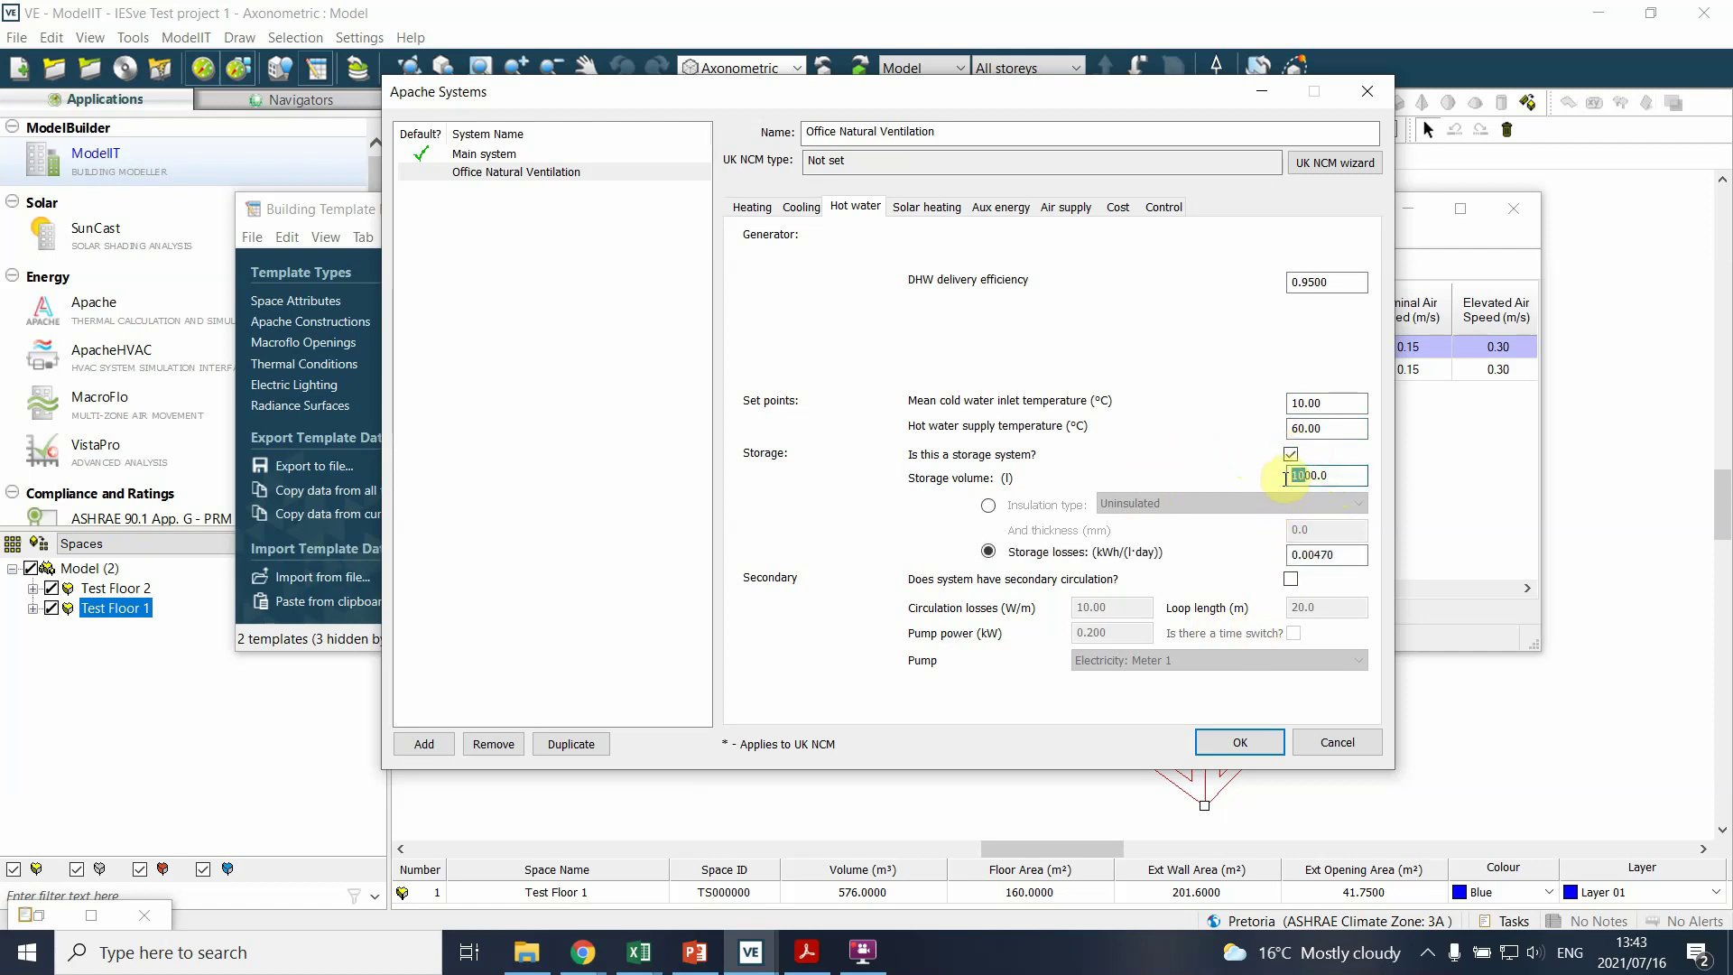
type("25")
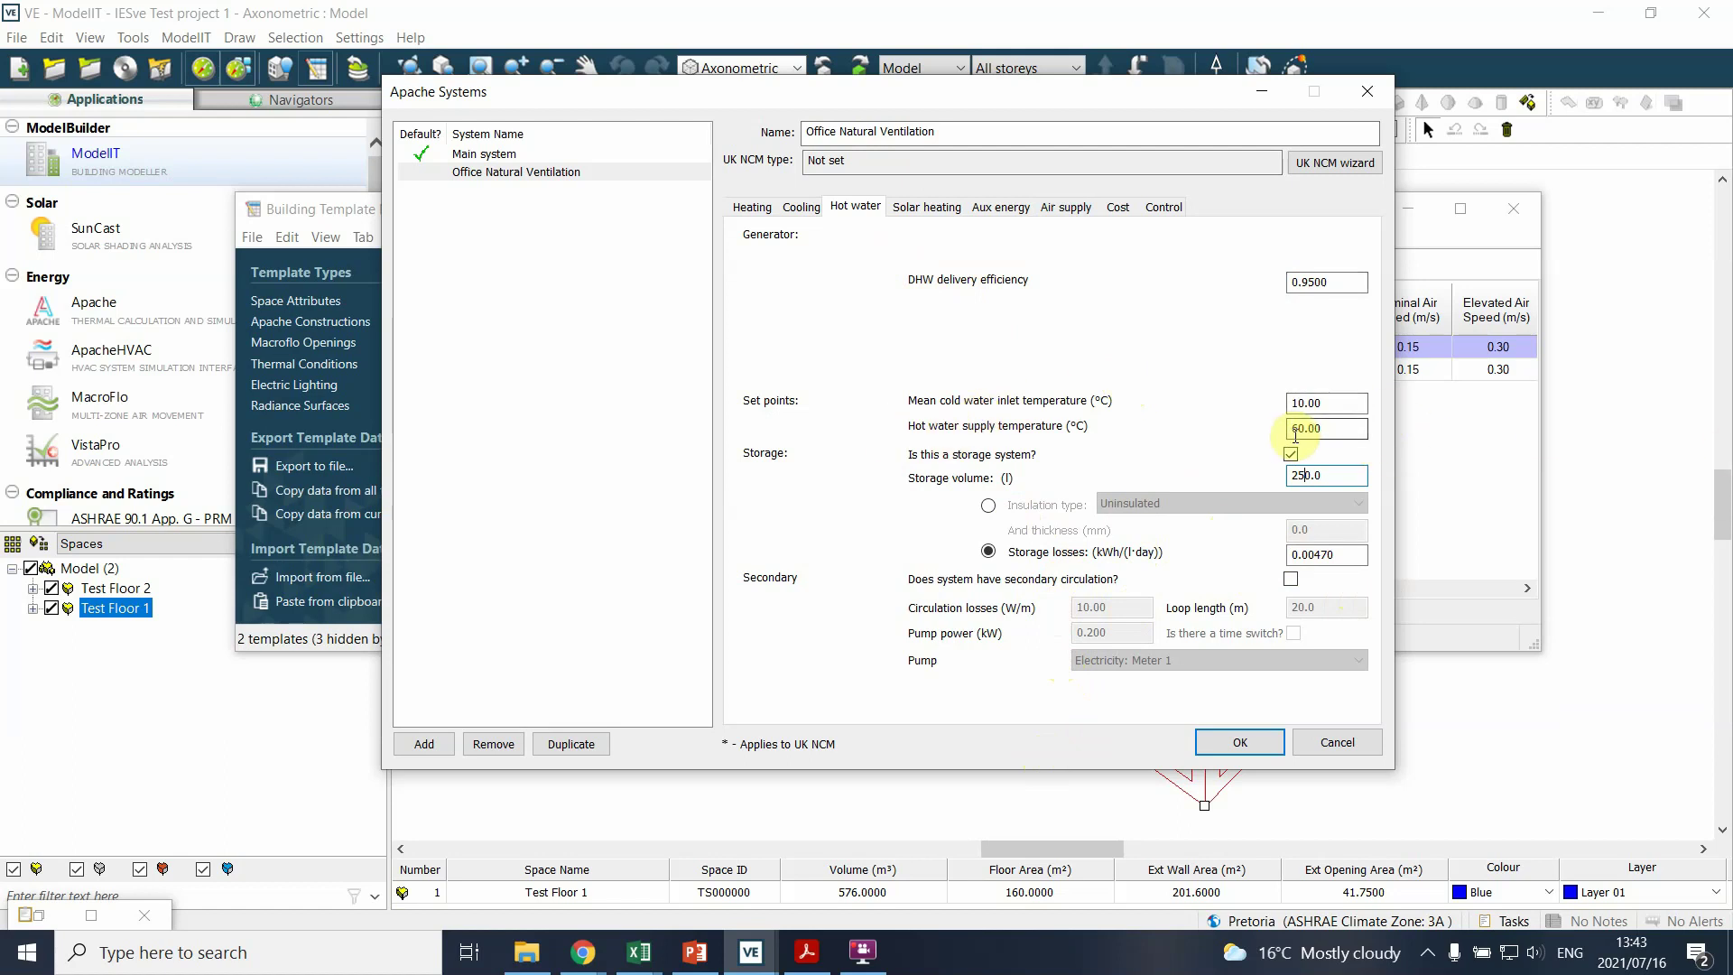
- Set the system's solar heating panel type to Parabolic
left_click(907, 212)
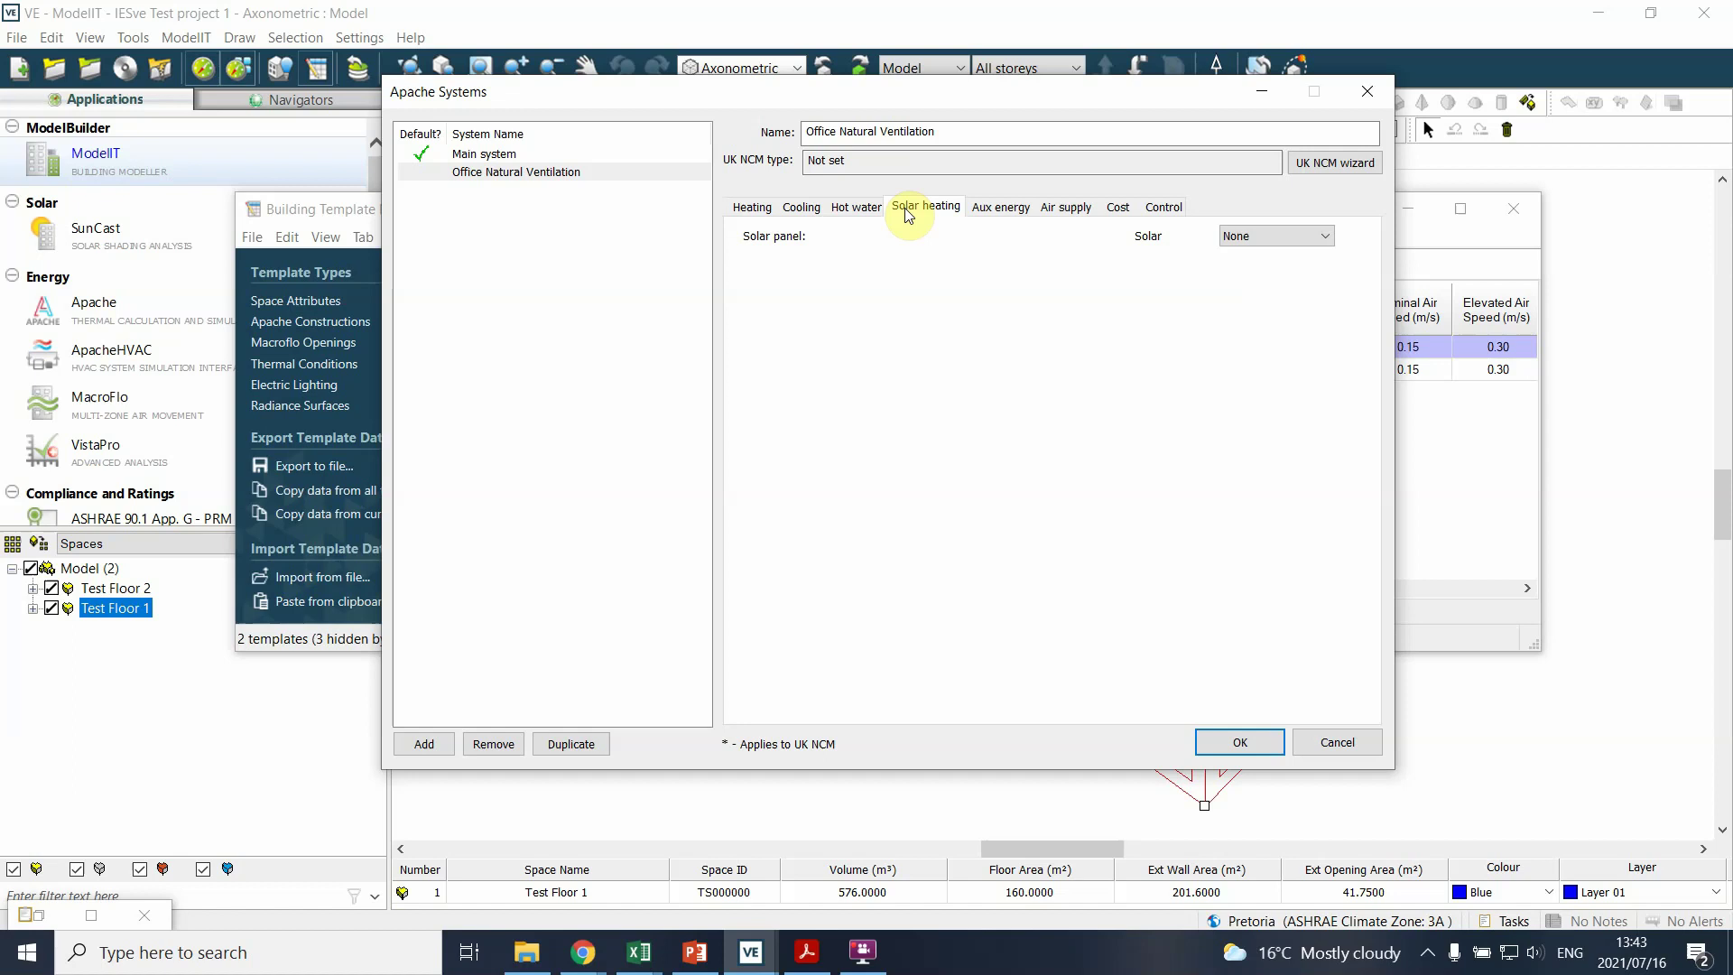
left_click(1292, 237)
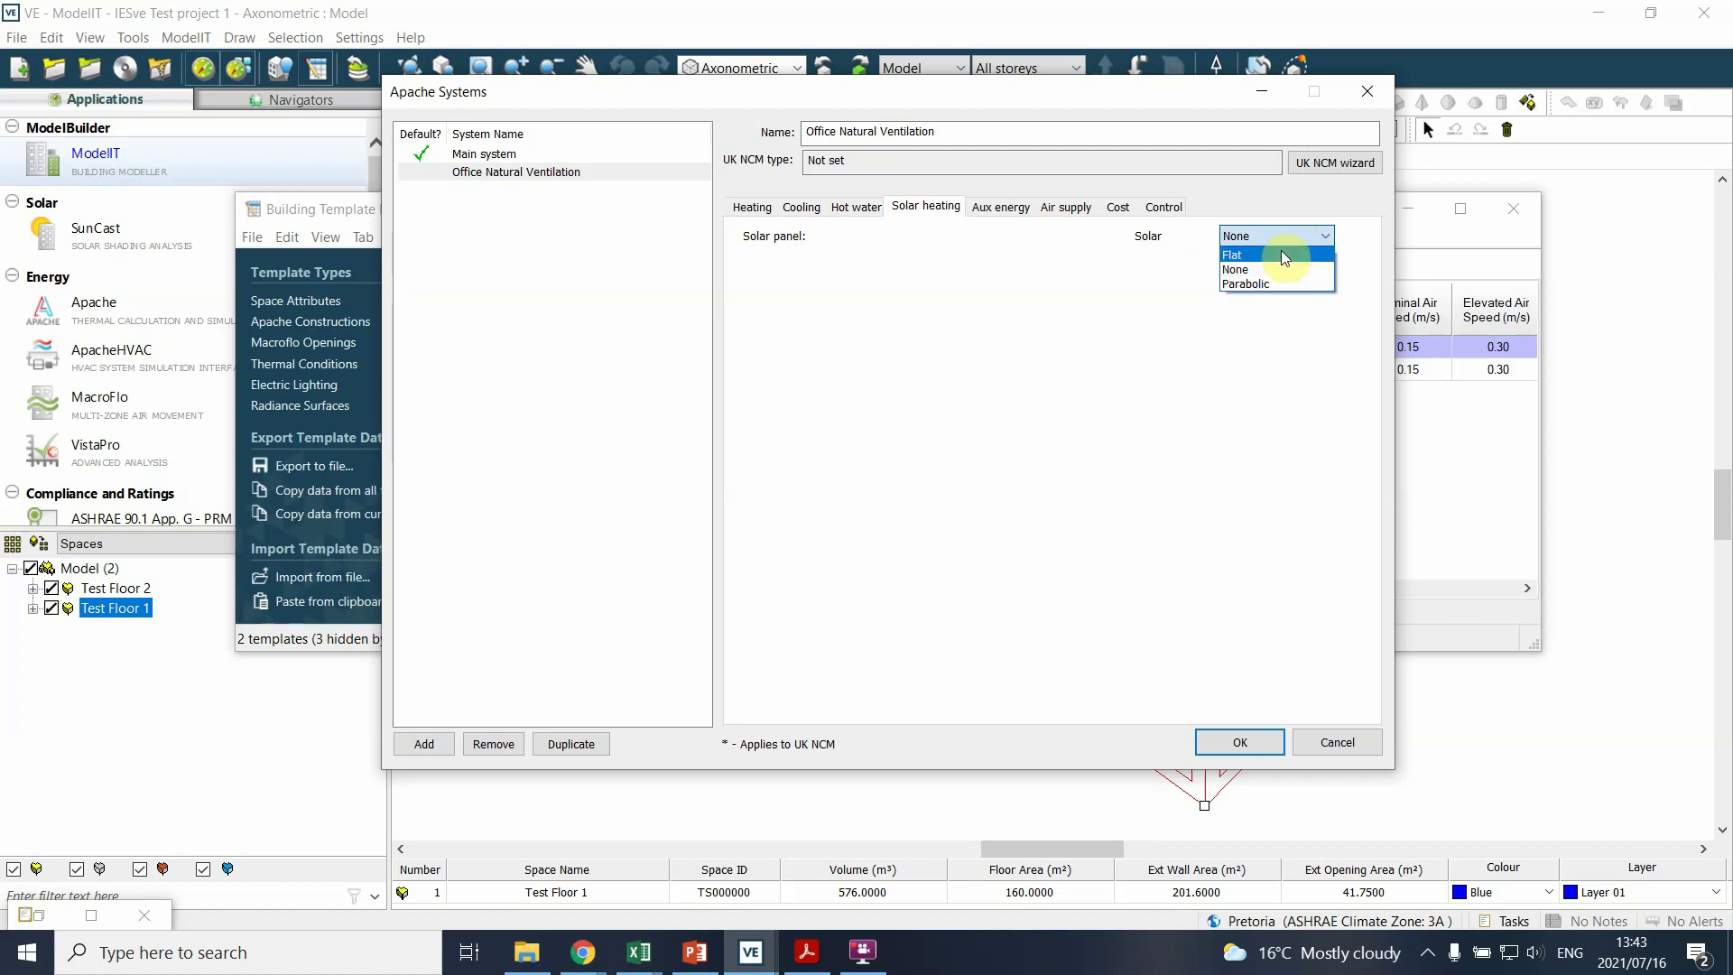
left_click(1278, 285)
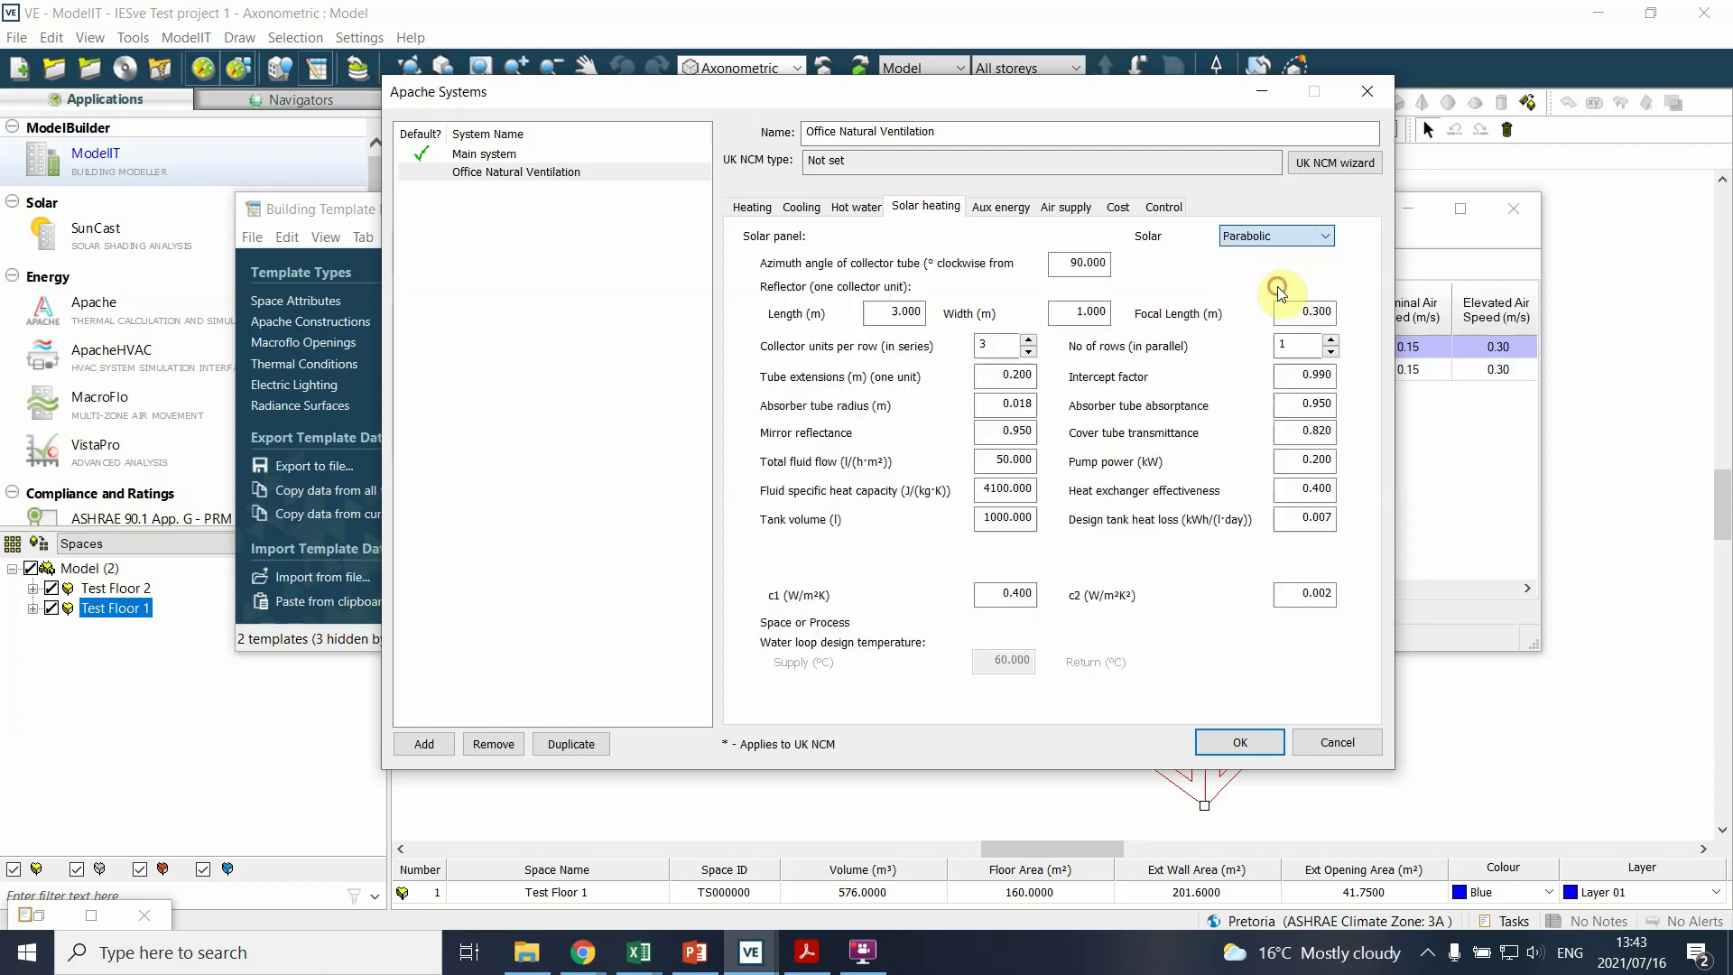
- Switch the solar heating panel type to Flat to view its parameters, and return it to Parabolic
left_click(1286, 236)
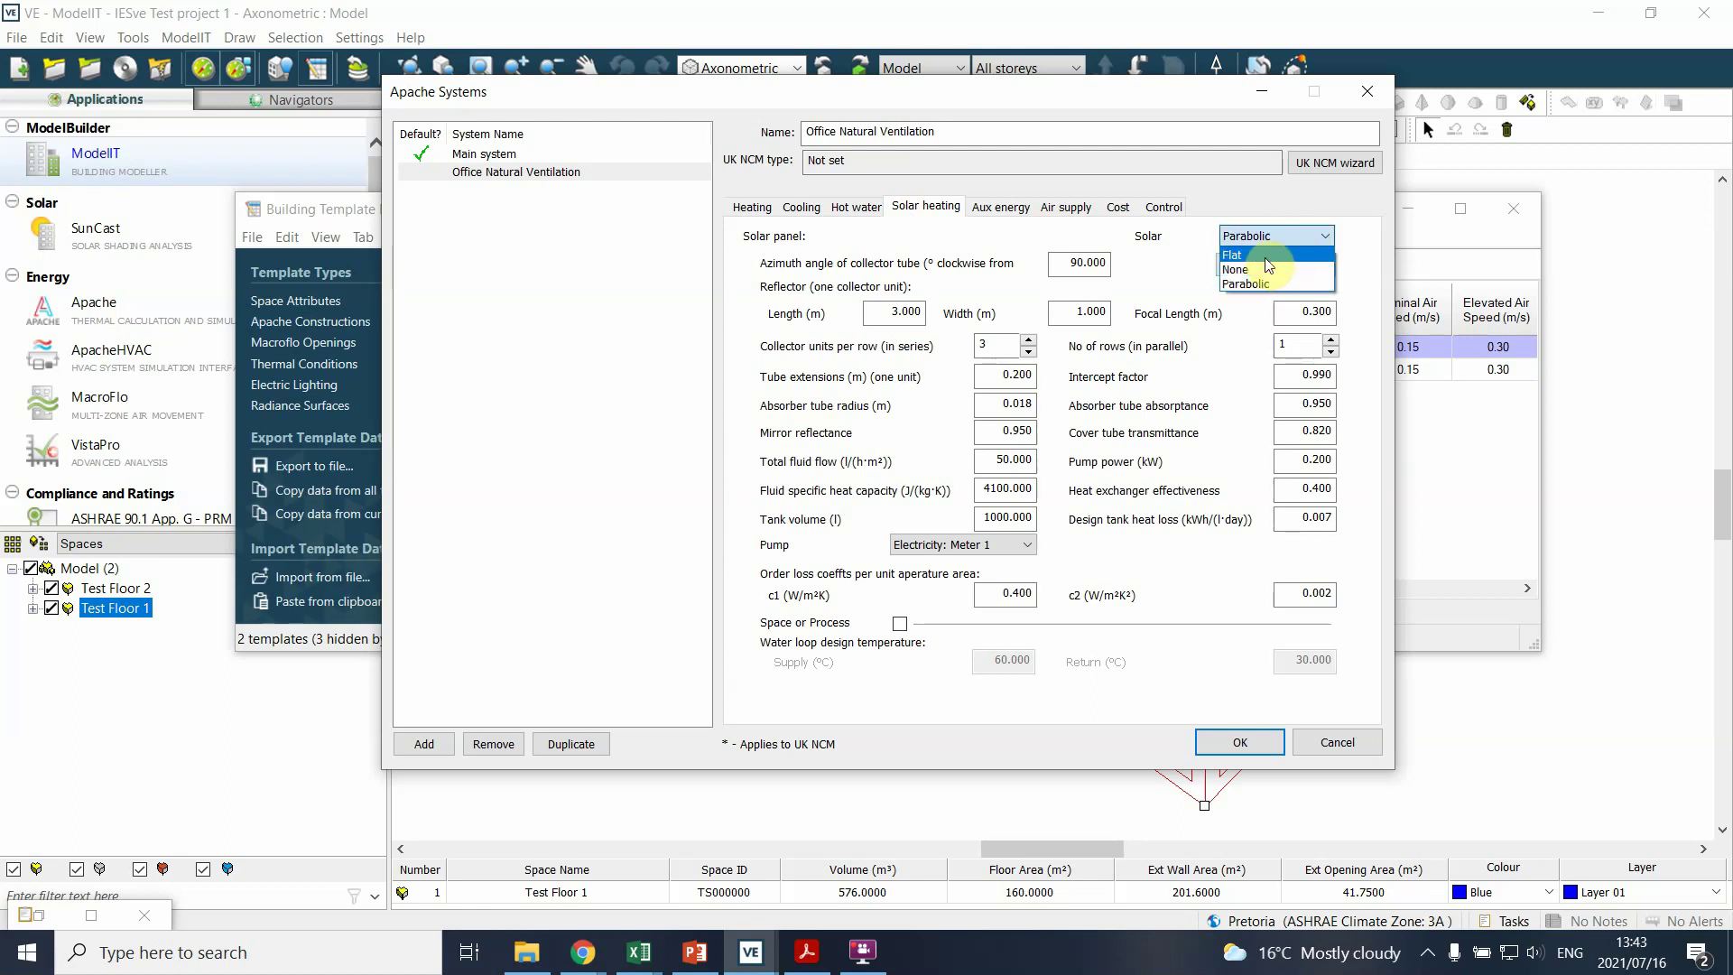
left_click(1268, 256)
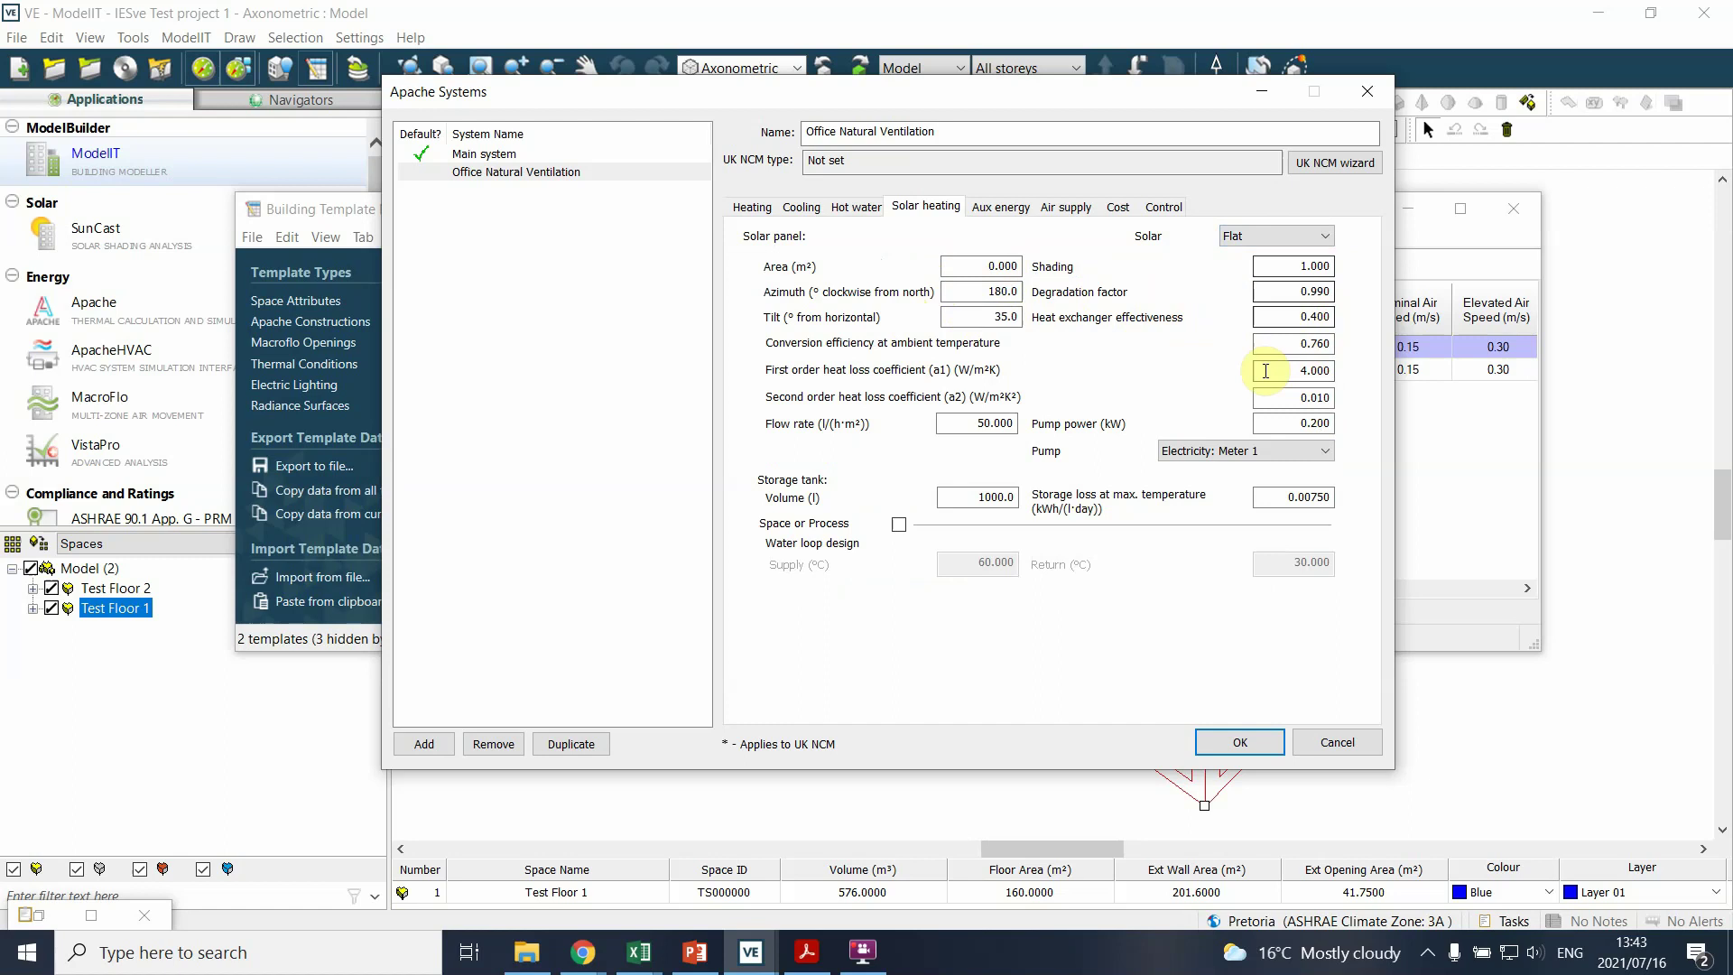
left_click(1270, 235)
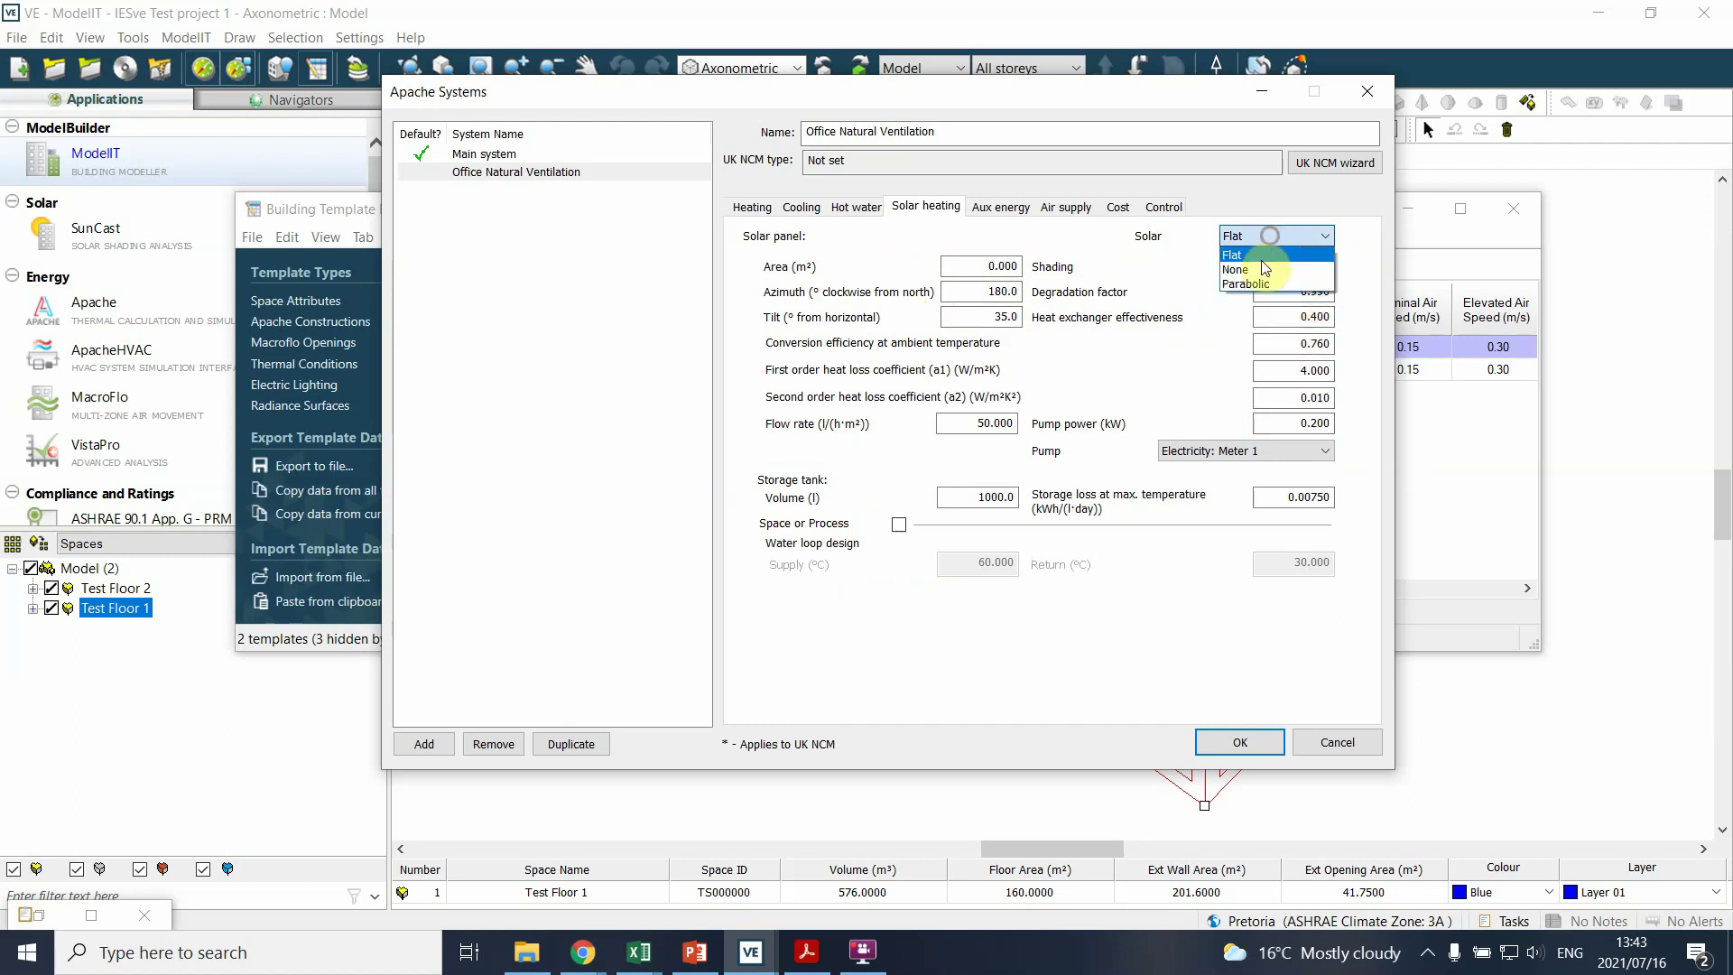
left_click(1246, 285)
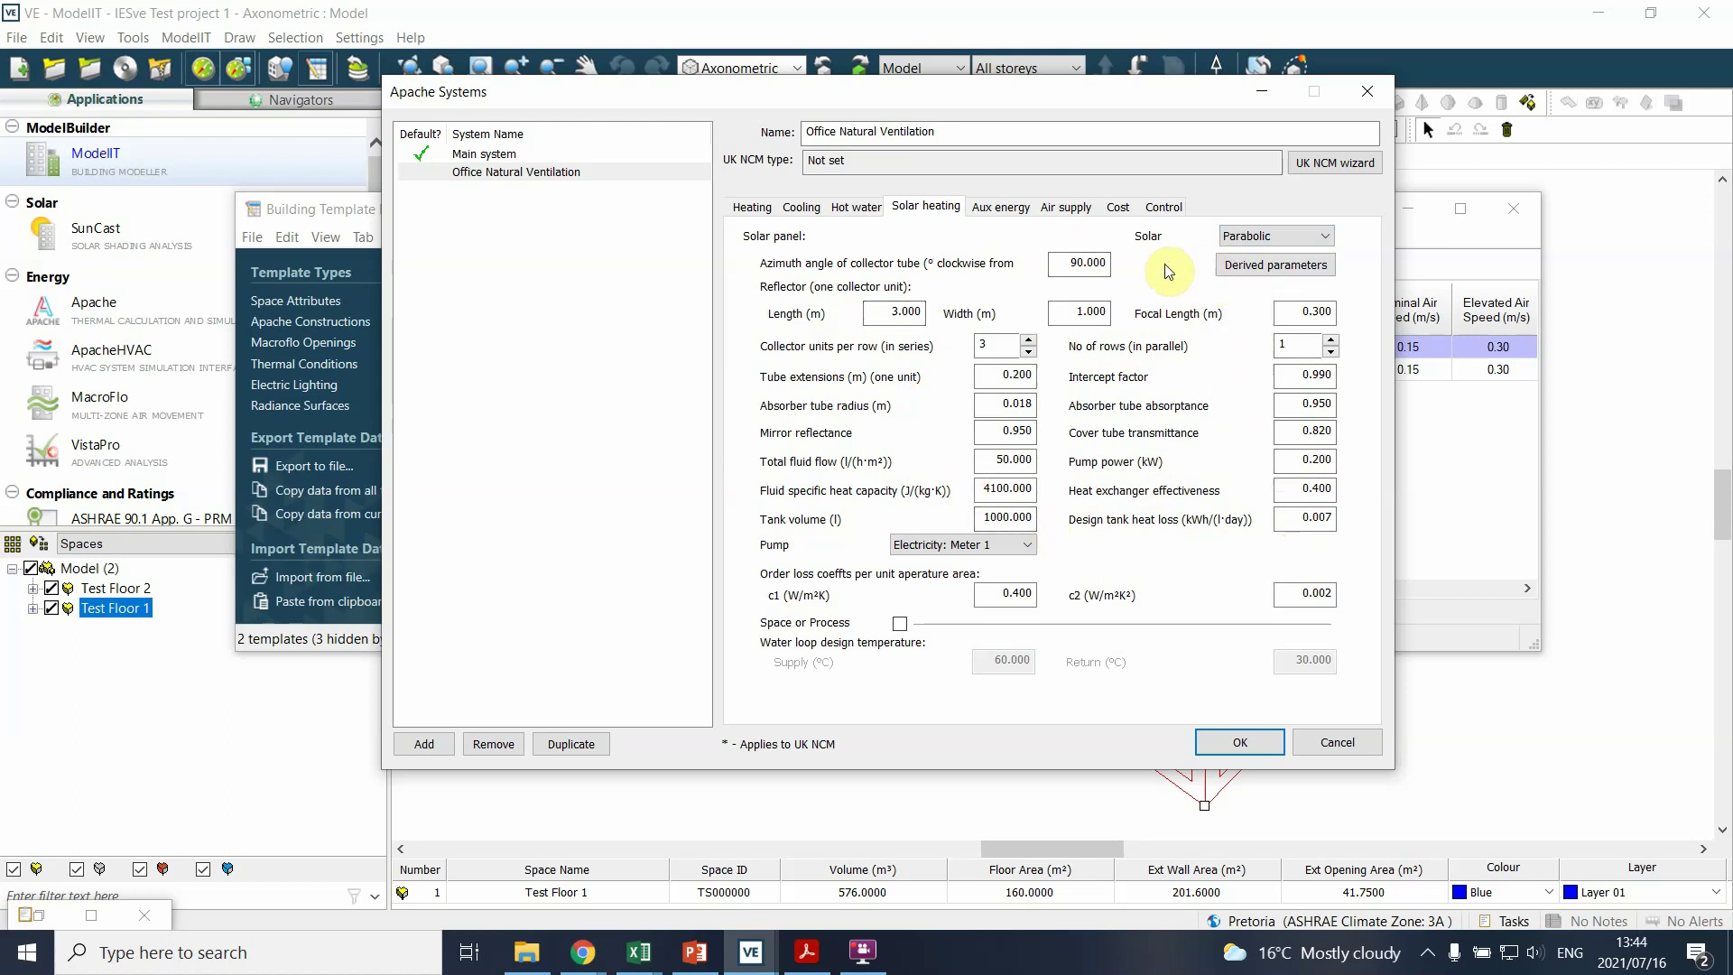
- Set the solar heating panel type of the Office Natural Ventilation system to None
left_click(1266, 236)
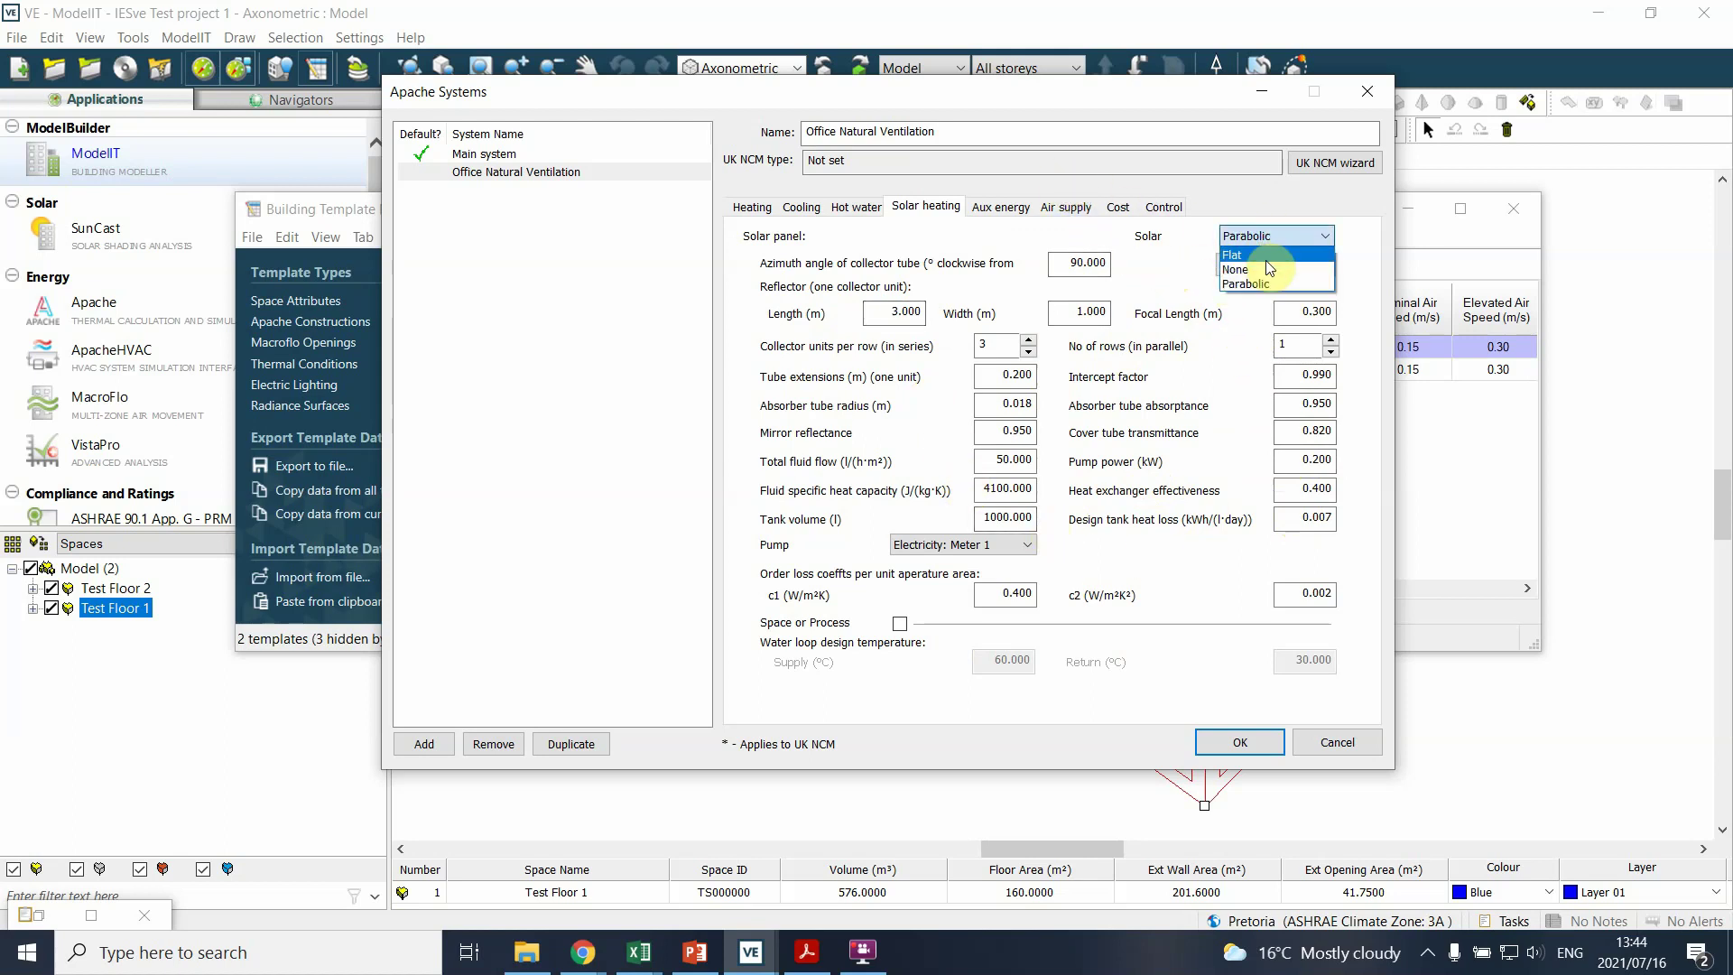
left_click(1268, 268)
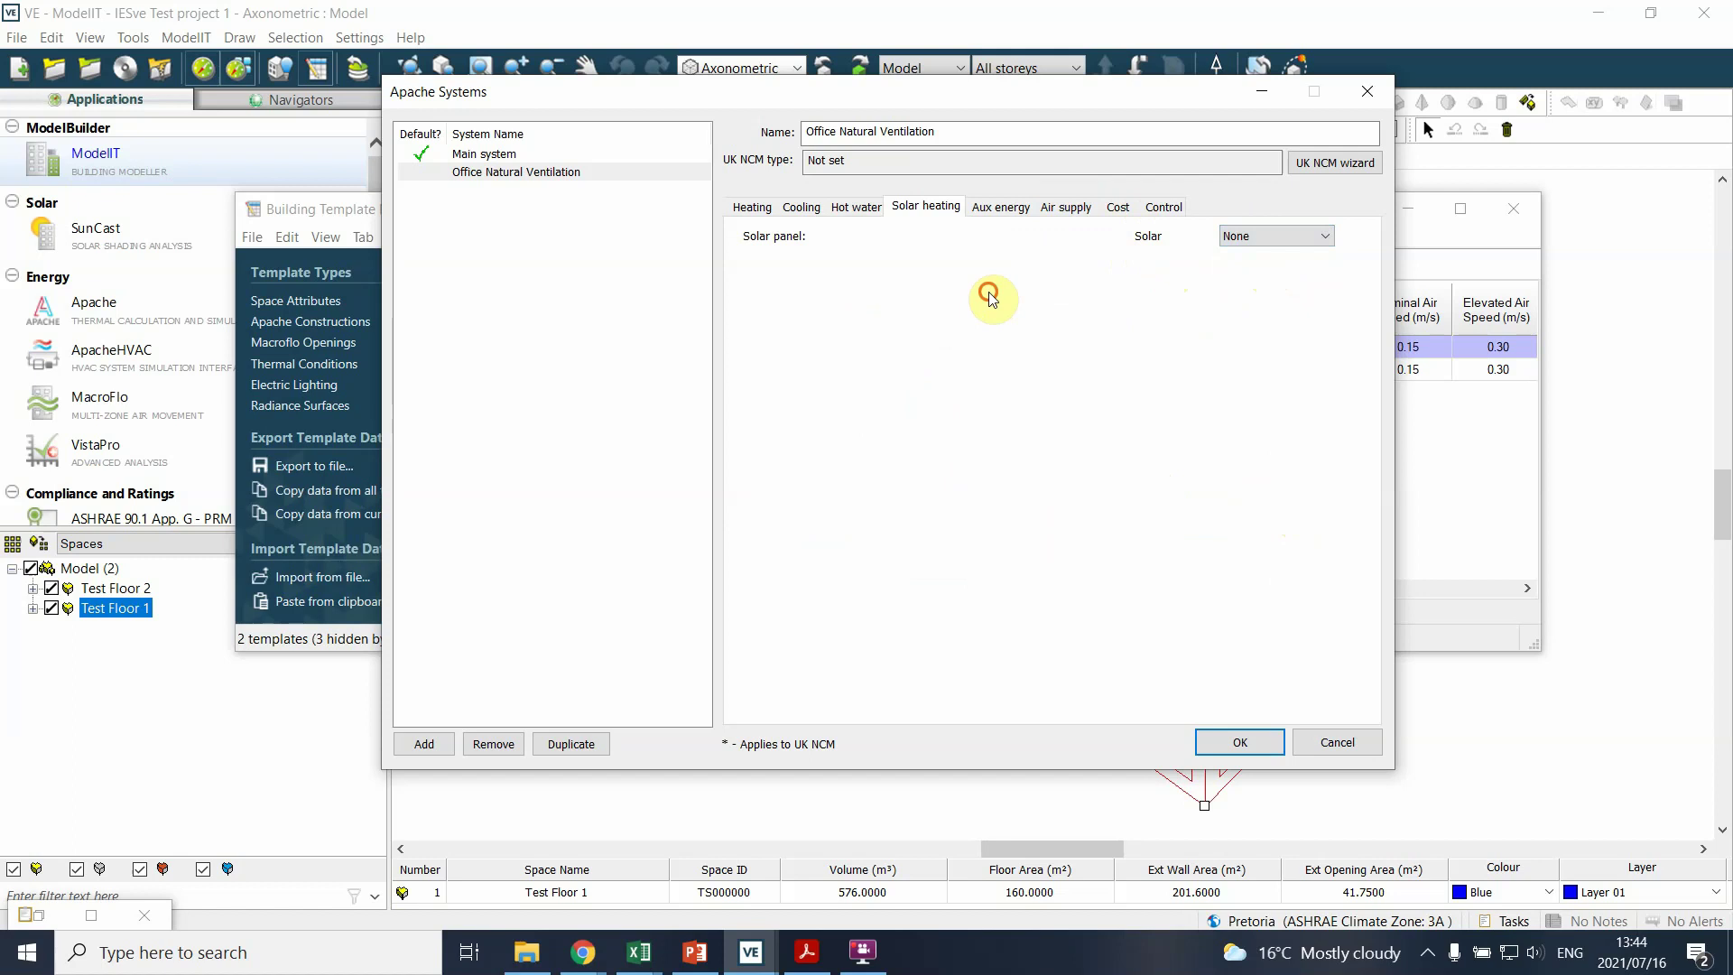
- Check the system's auxiliary energy and air supply settings, and accept the Apache system definition
left_click(998, 207)
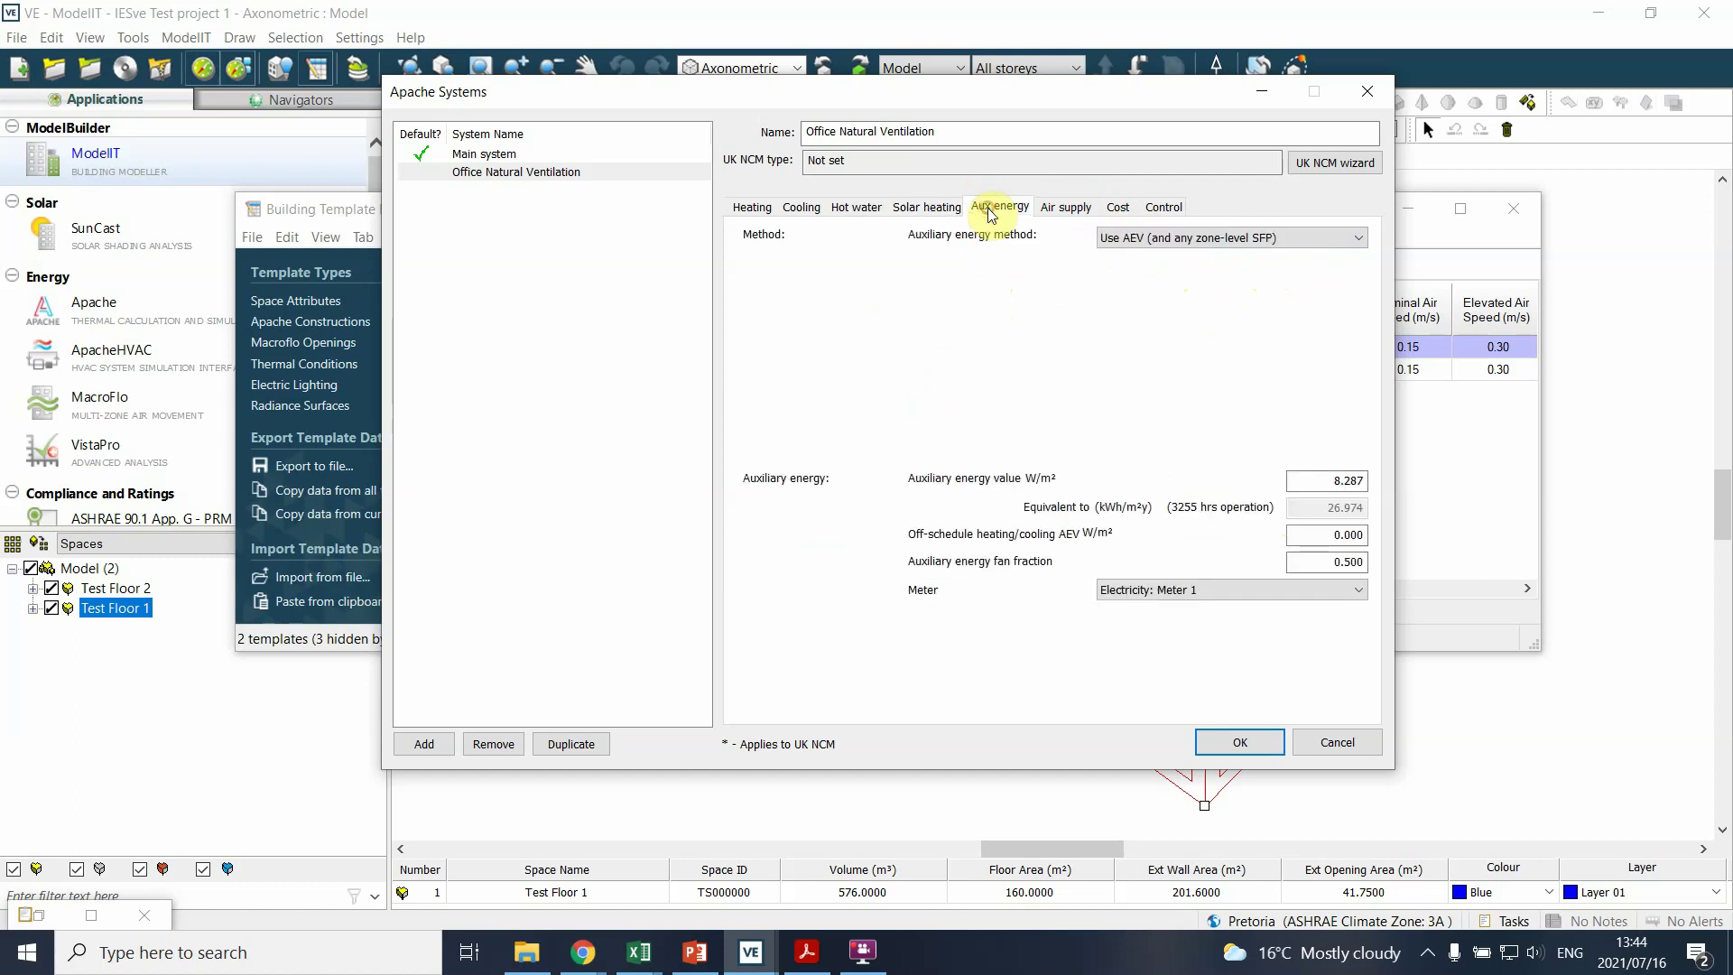
left_click(1081, 209)
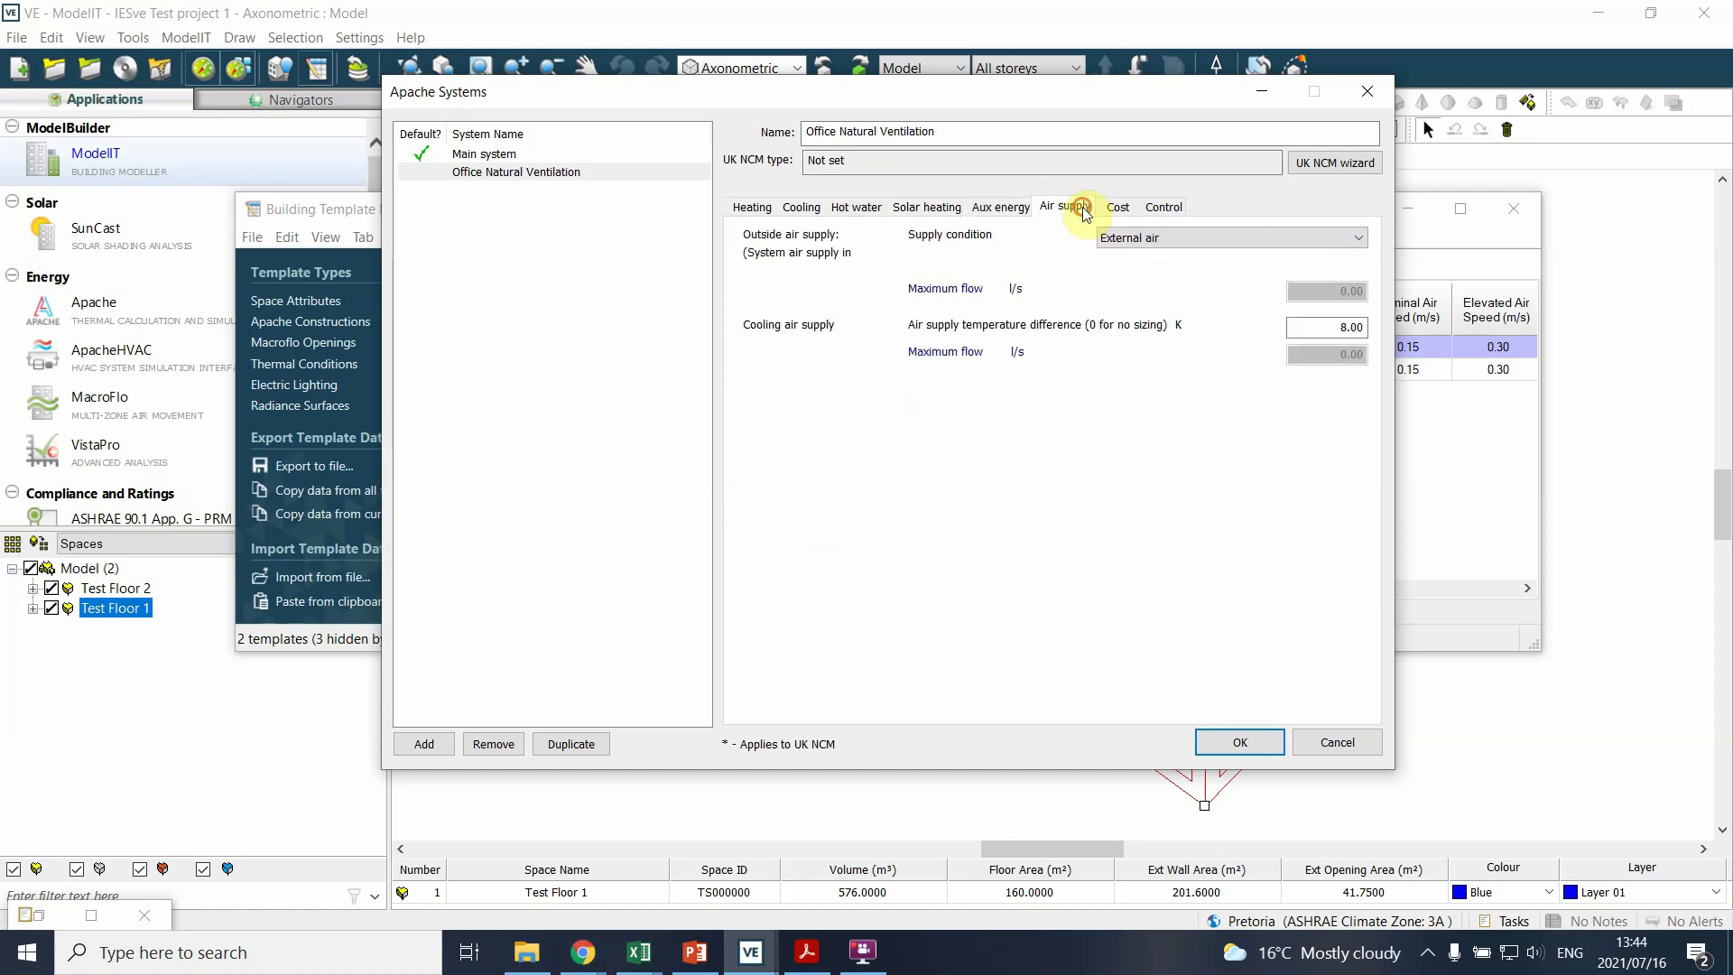
left_click(1001, 210)
left_click(1193, 238)
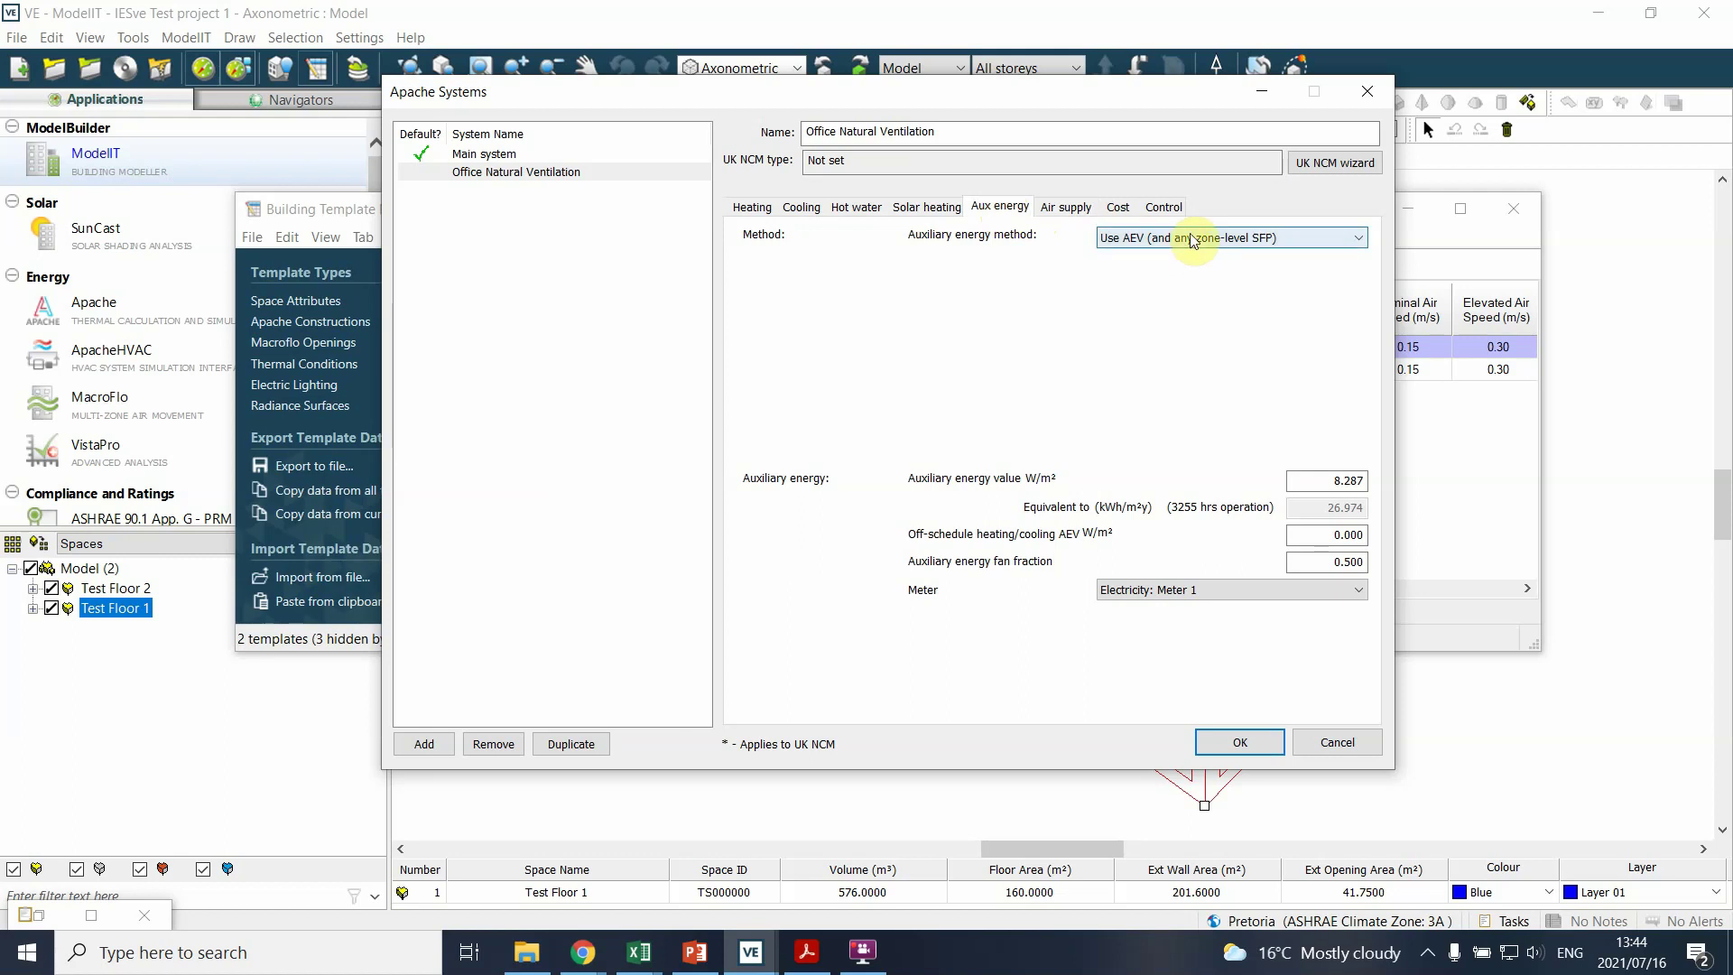
left_click(1193, 238)
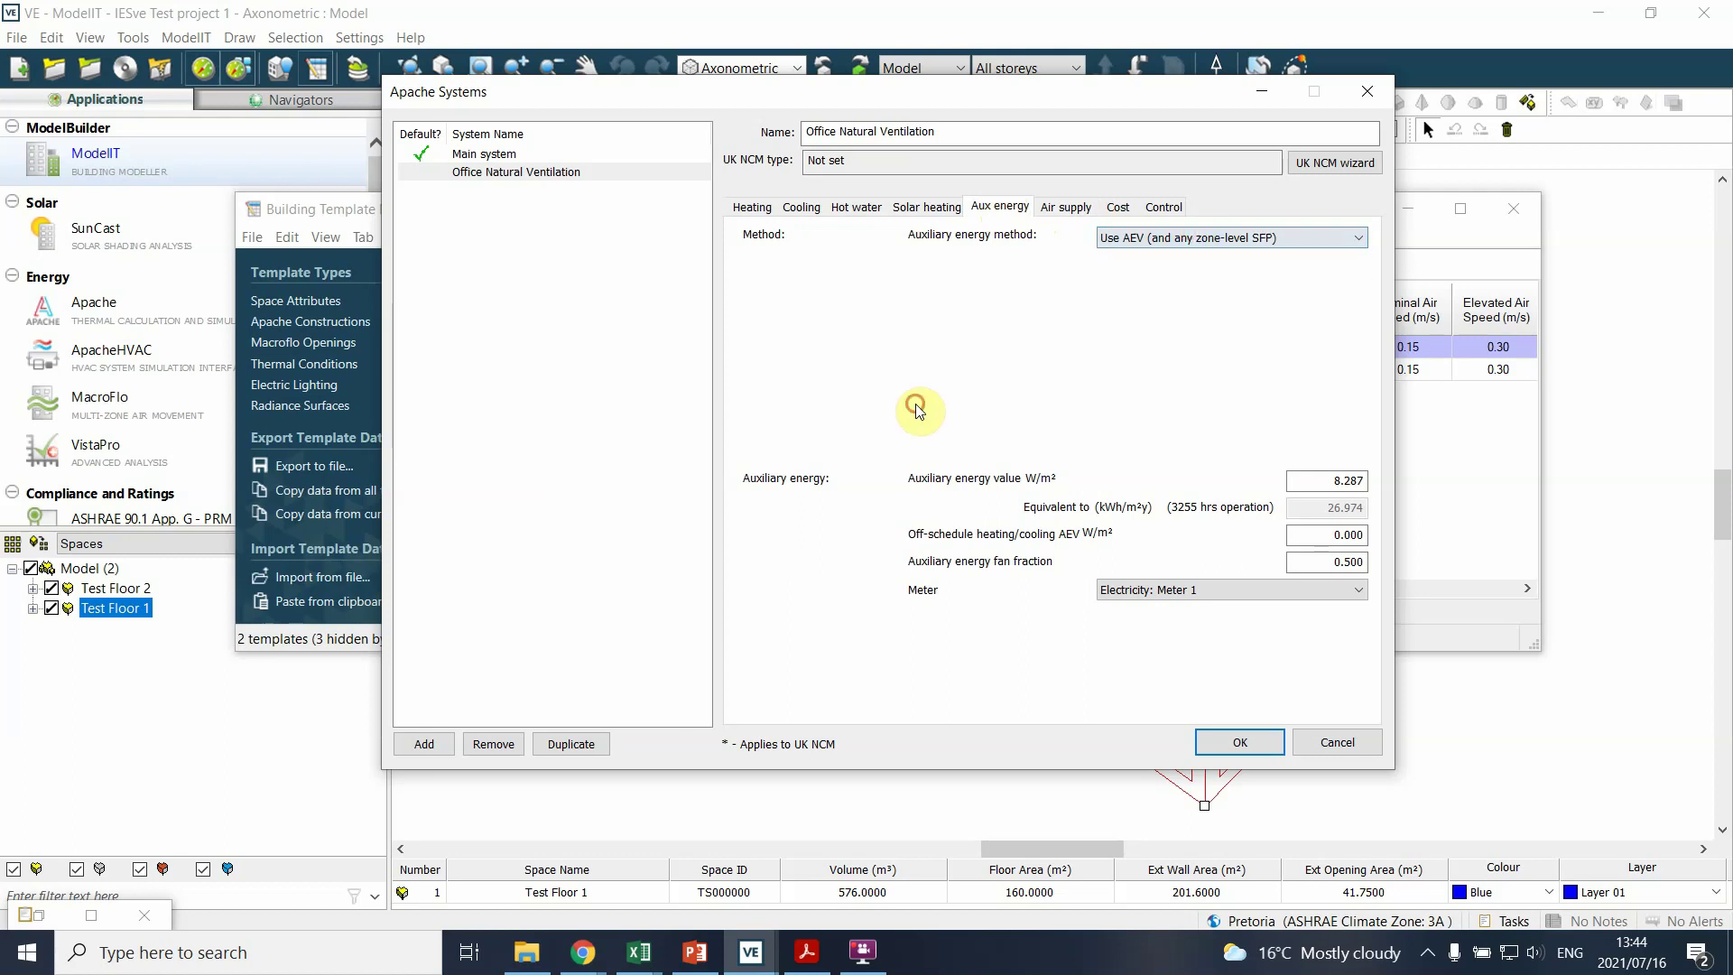
left_click(648, 256)
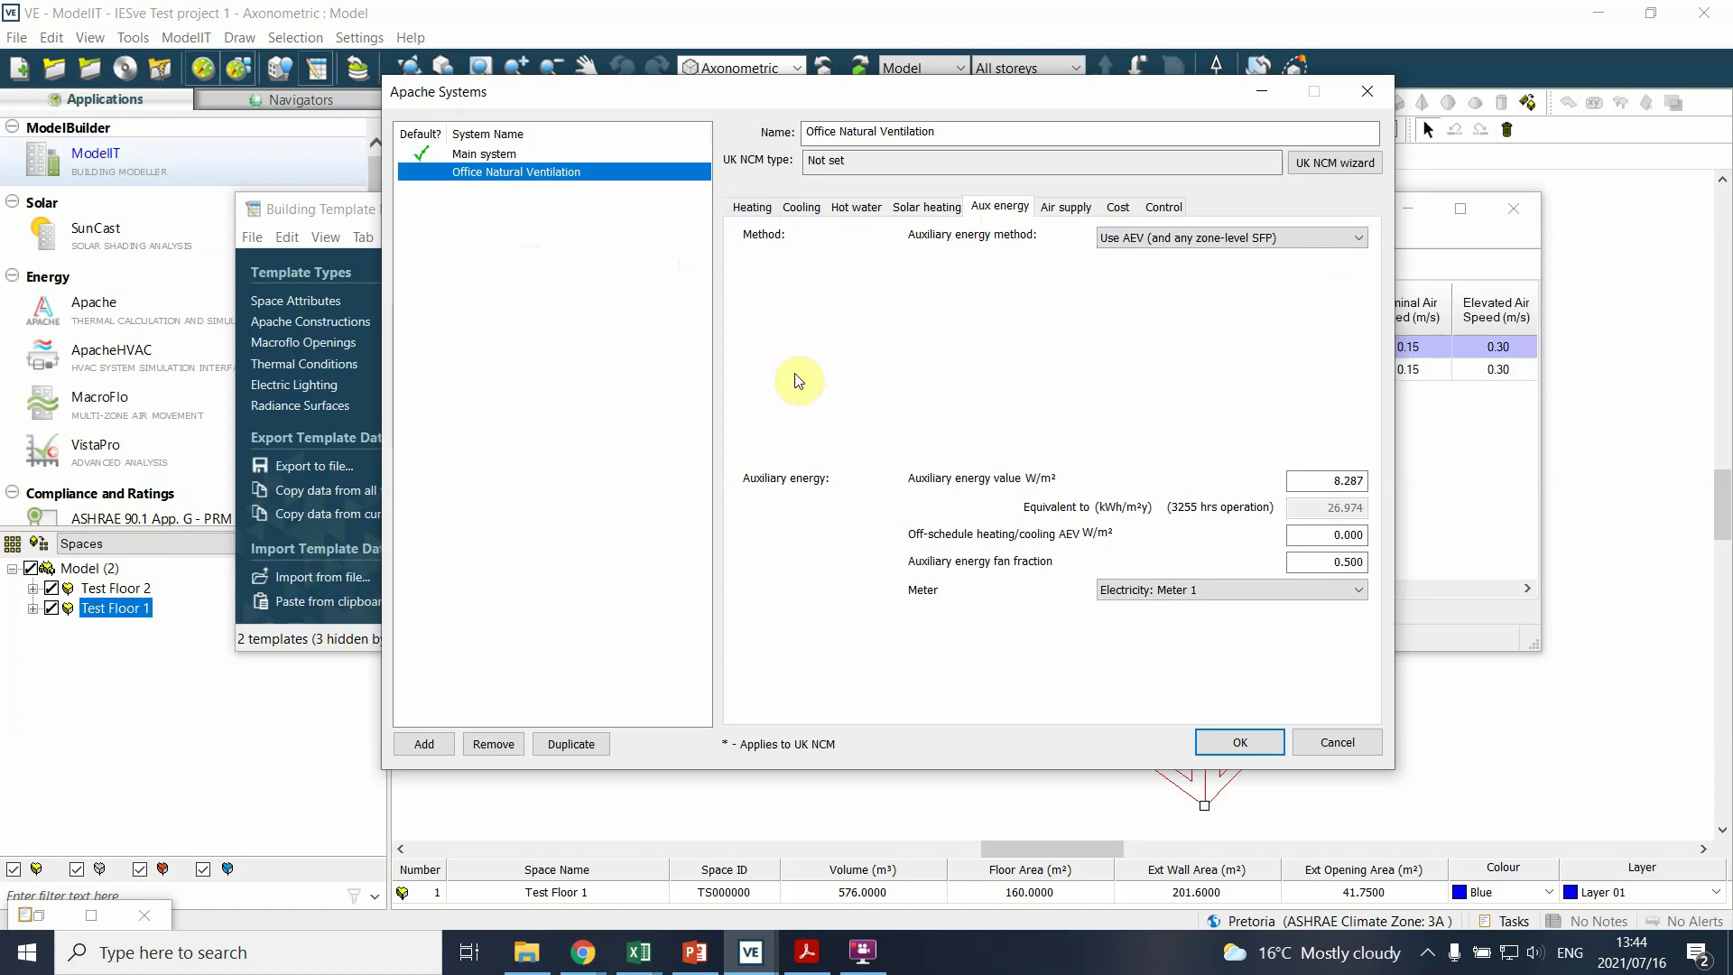
left_click(1241, 742)
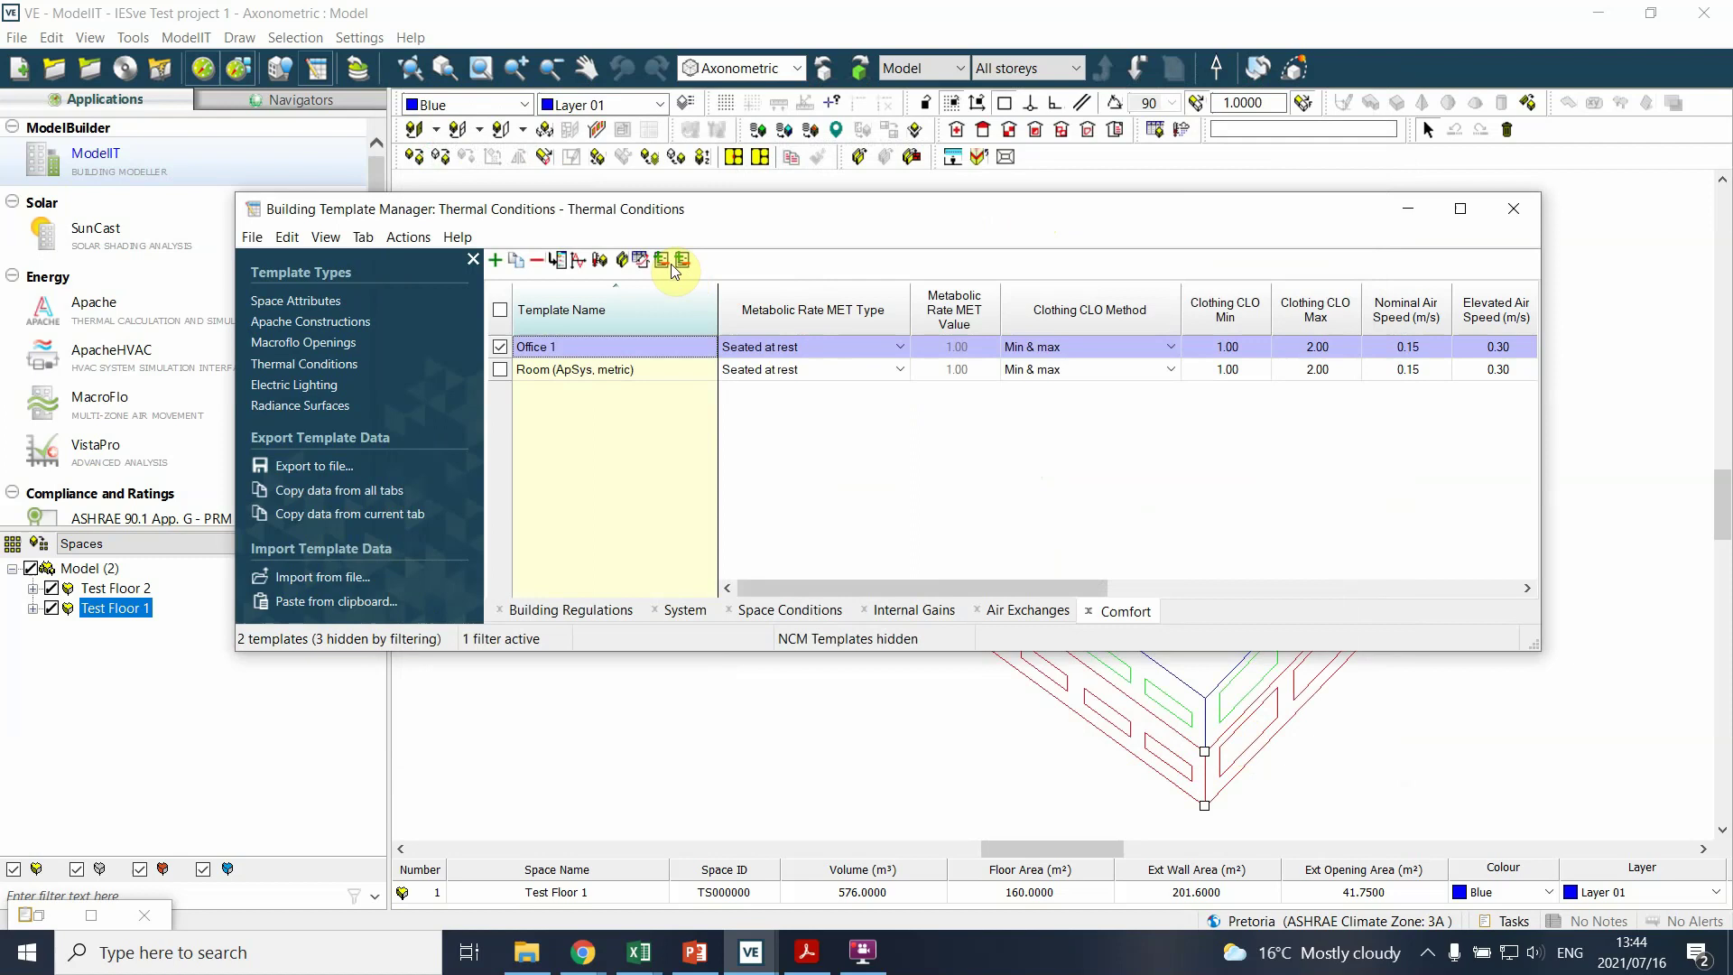
- Duplicate the Office Natural Ventilation system in Apache Systems and rename the copy "Office airconditioned"
left_click(597, 265)
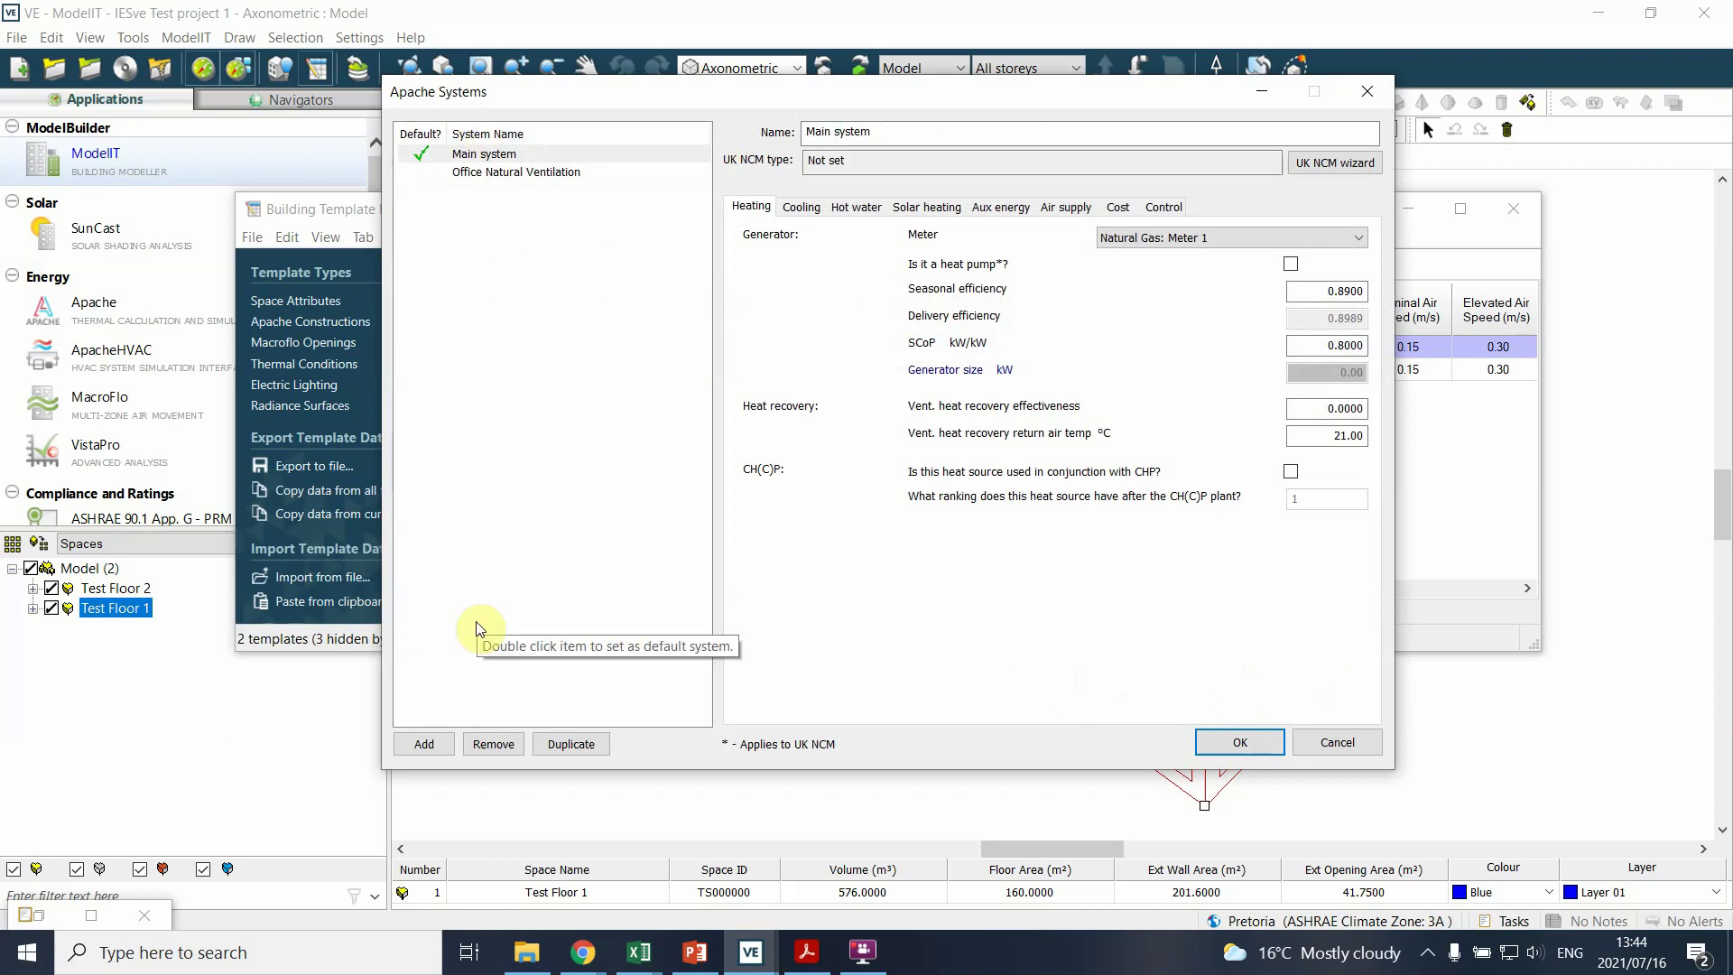
left_click(501, 172)
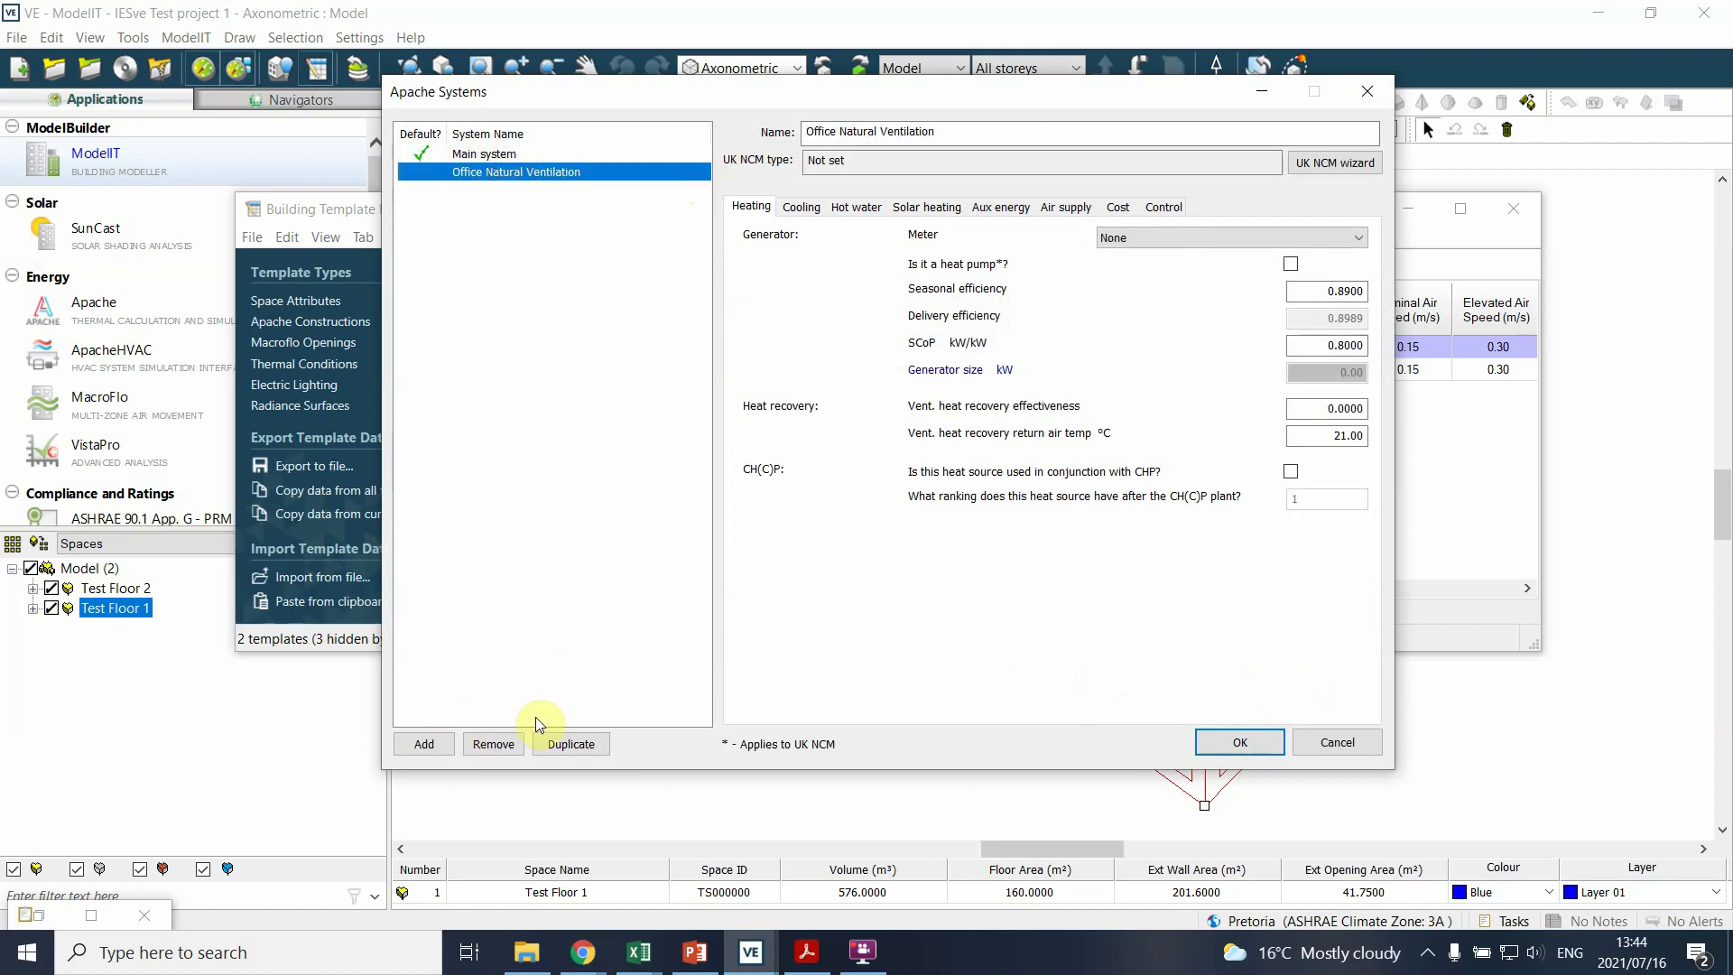
left_click(552, 743)
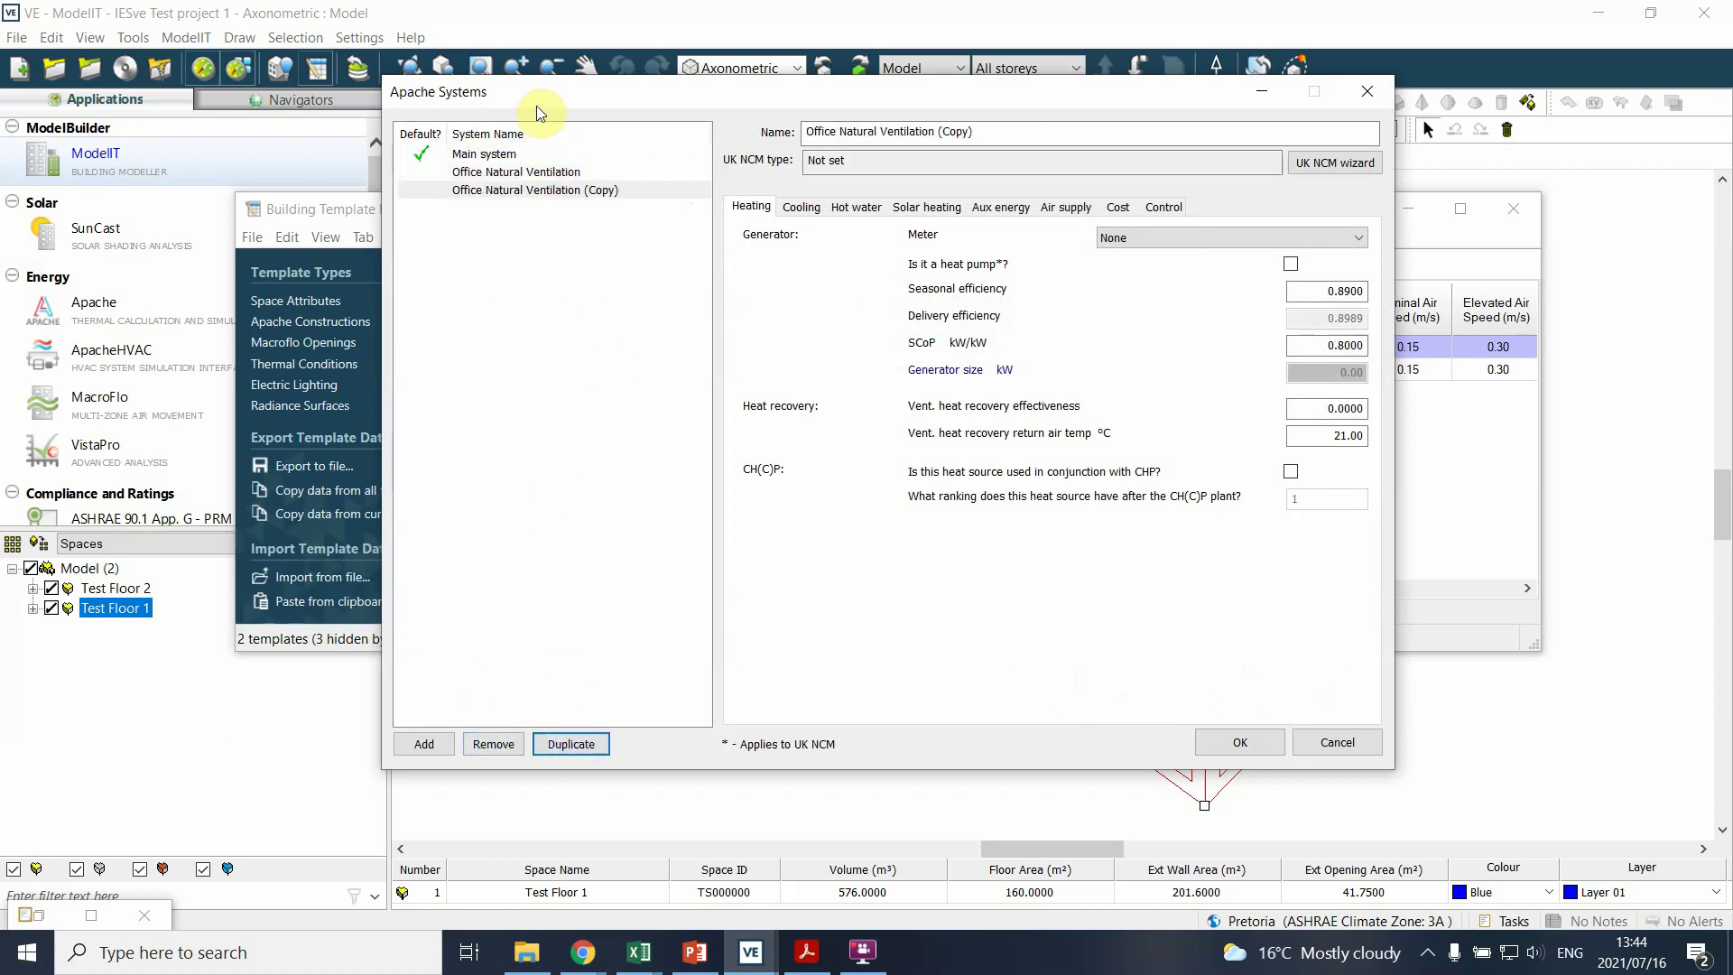
left_click_drag(979, 132, 826, 132)
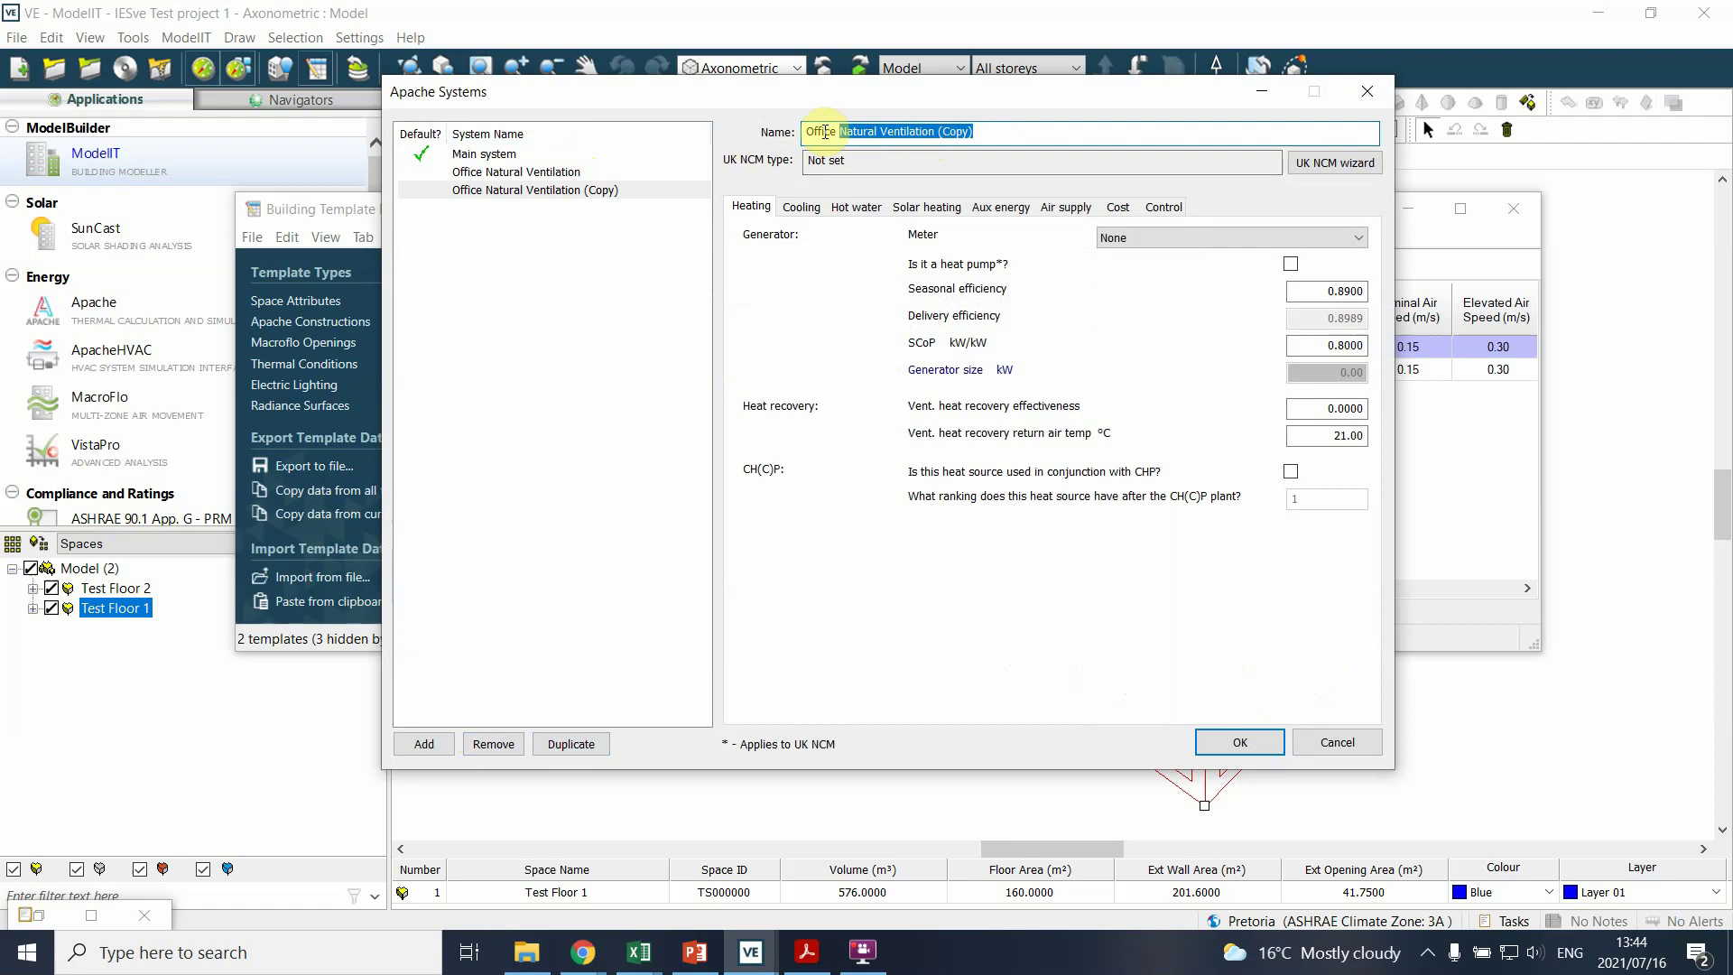
type("airconditioned")
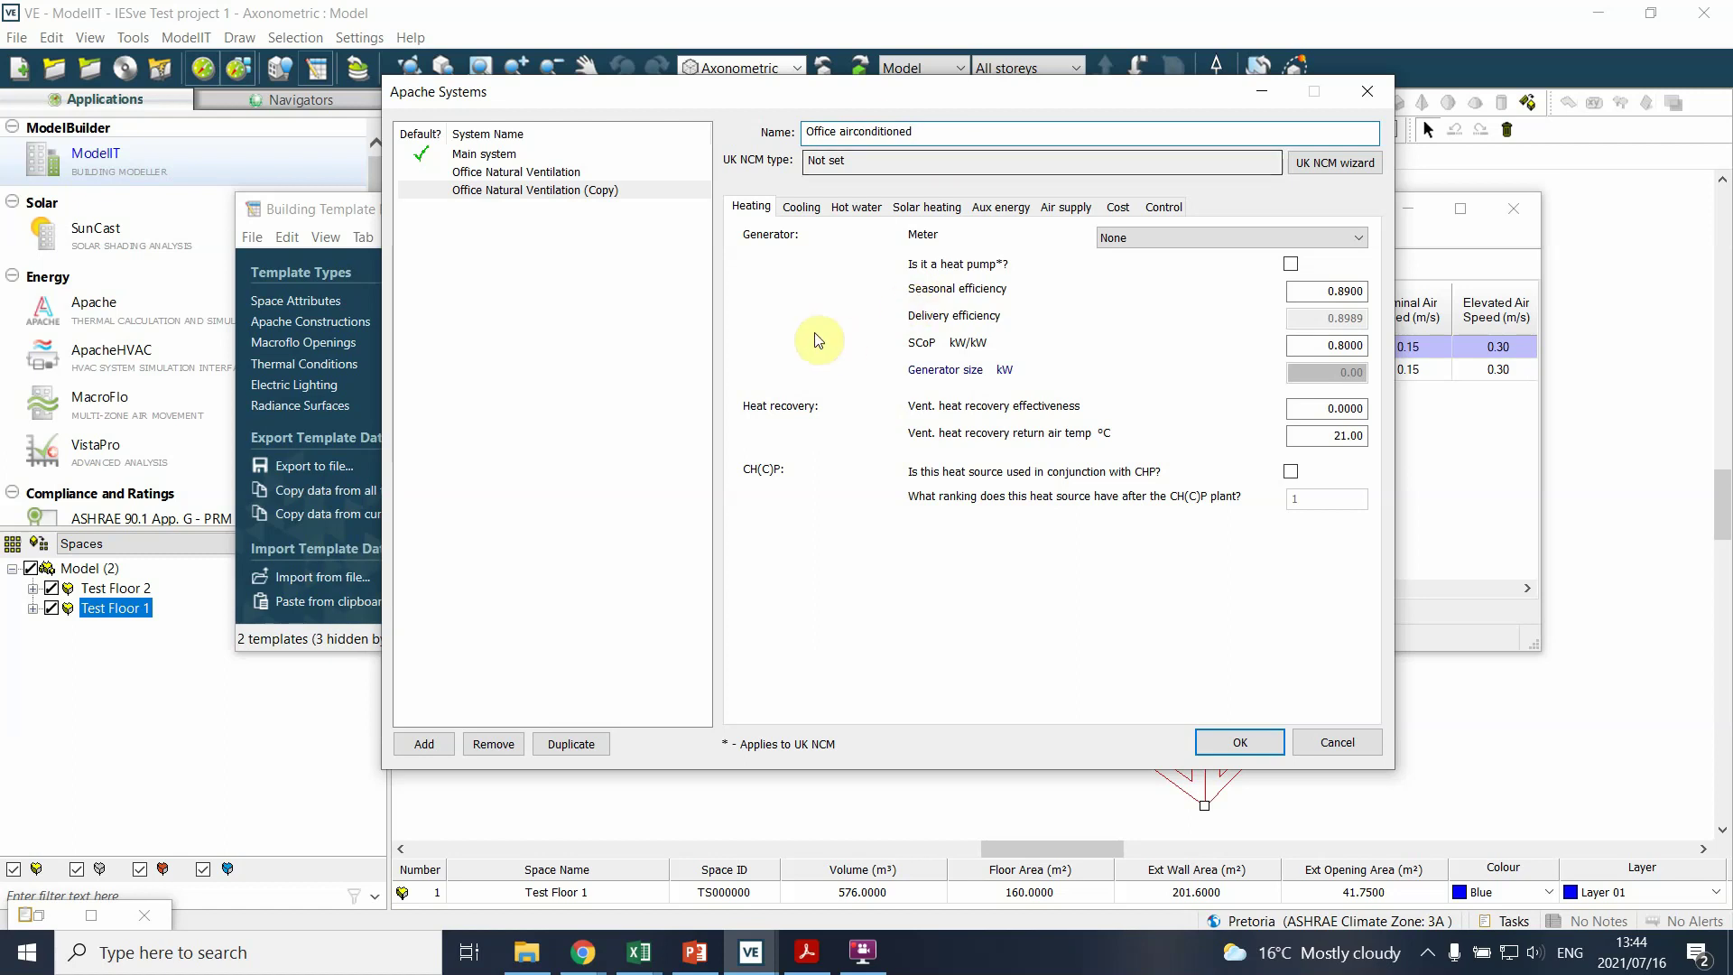
- Set the heating generator meter of the Office airconditioned system to Electricity: Meter 1
left_click(1178, 238)
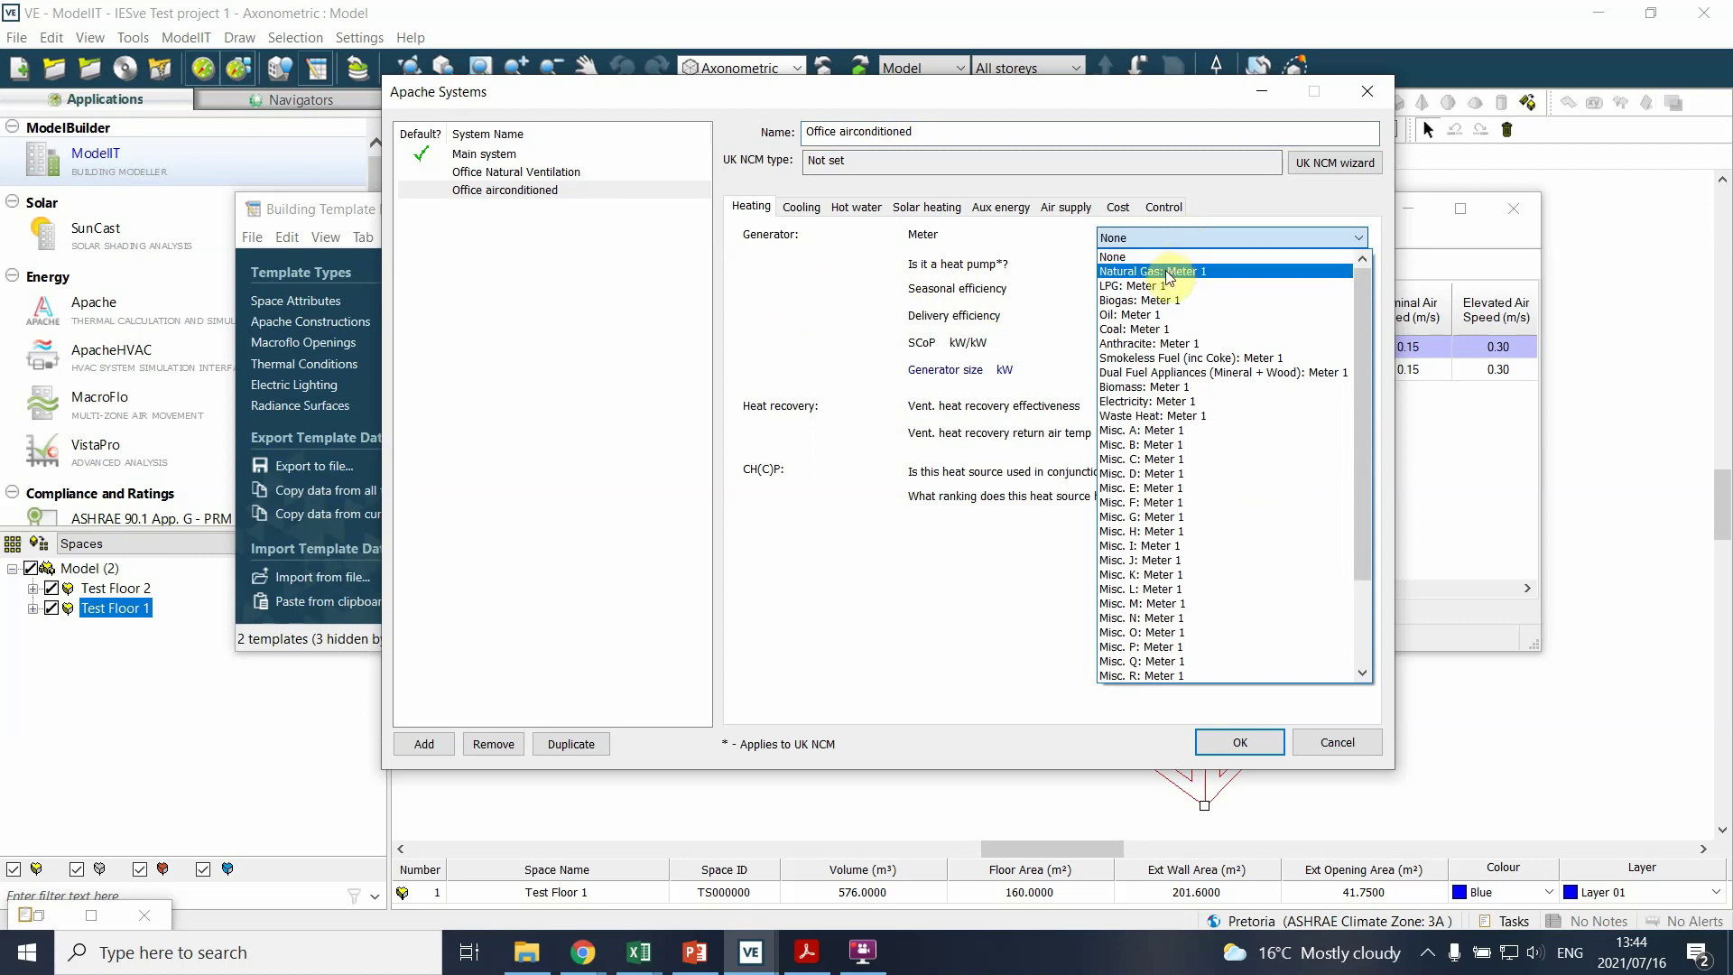
left_click(866, 301)
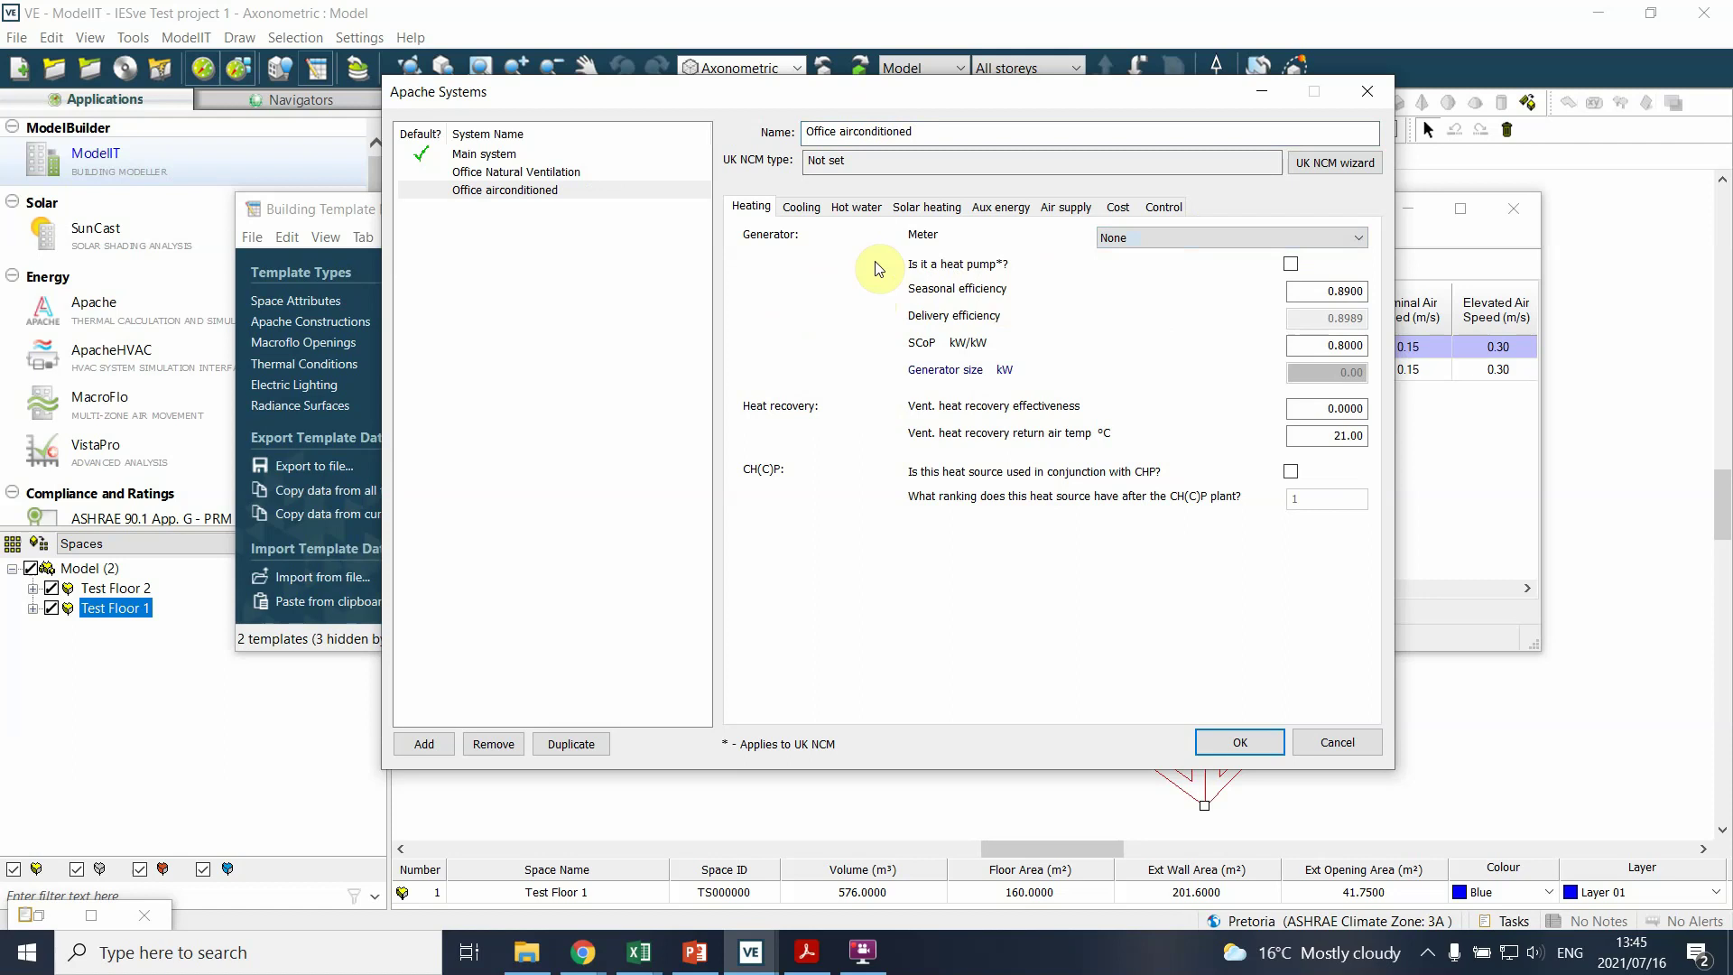
left_click(1151, 236)
left_click(782, 290)
left_click(1209, 240)
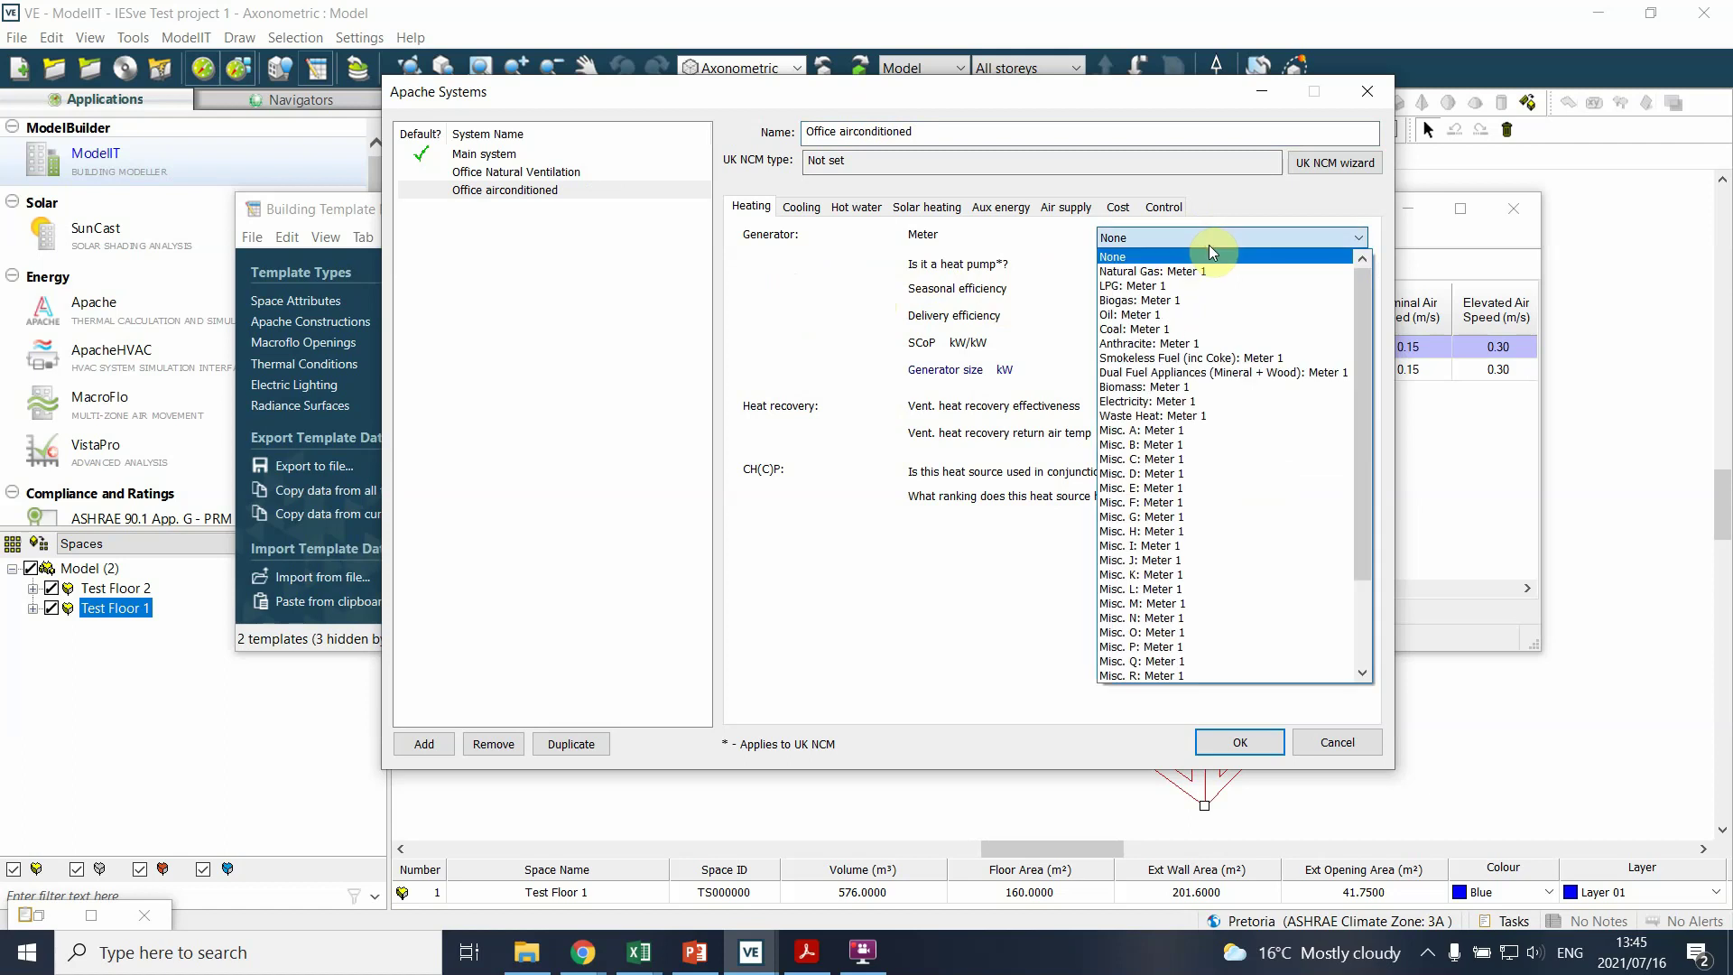
left_click(1038, 287)
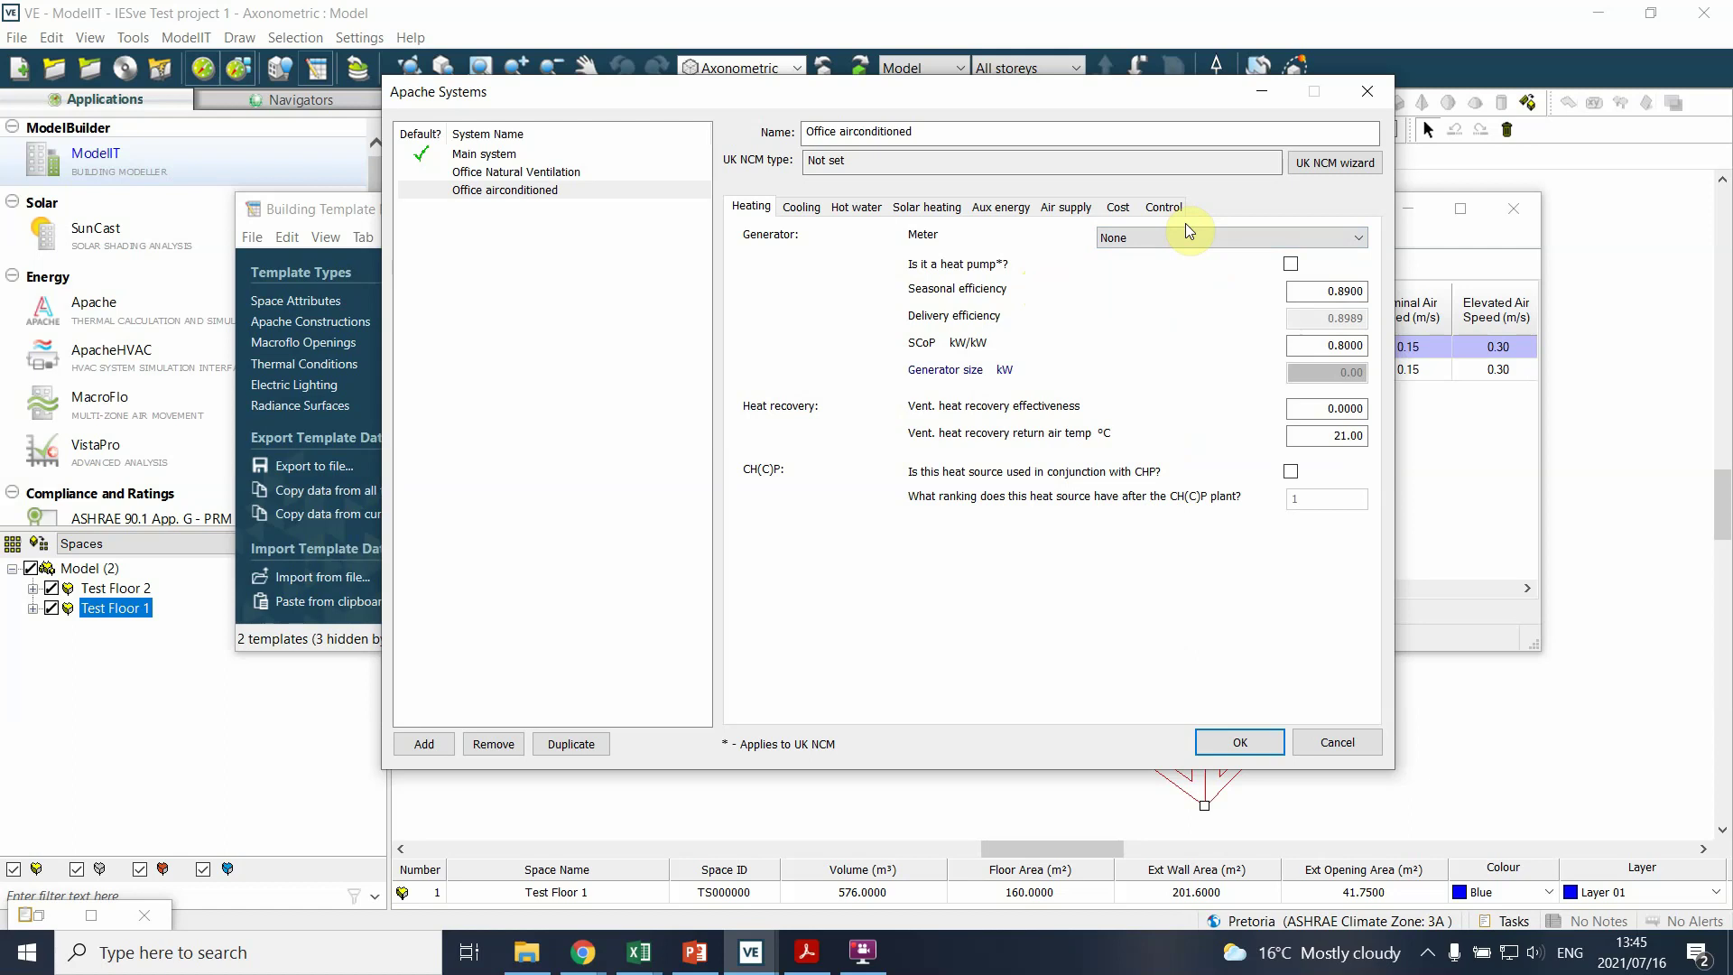
left_click(1144, 240)
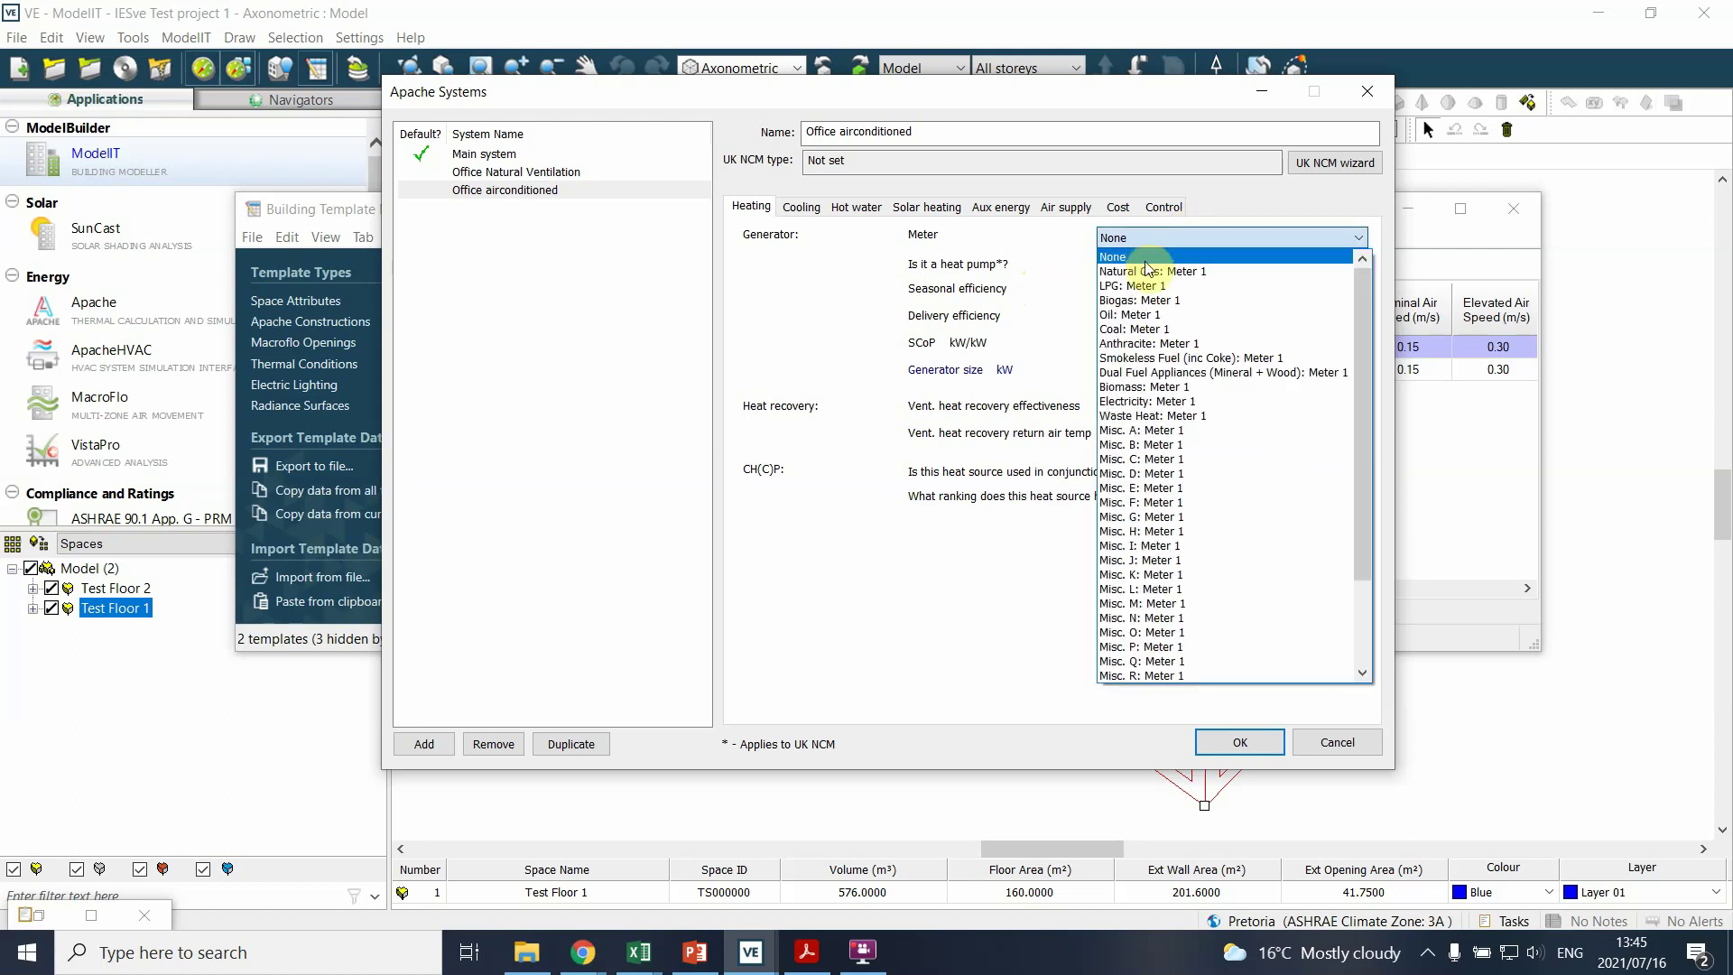
left_click(1167, 403)
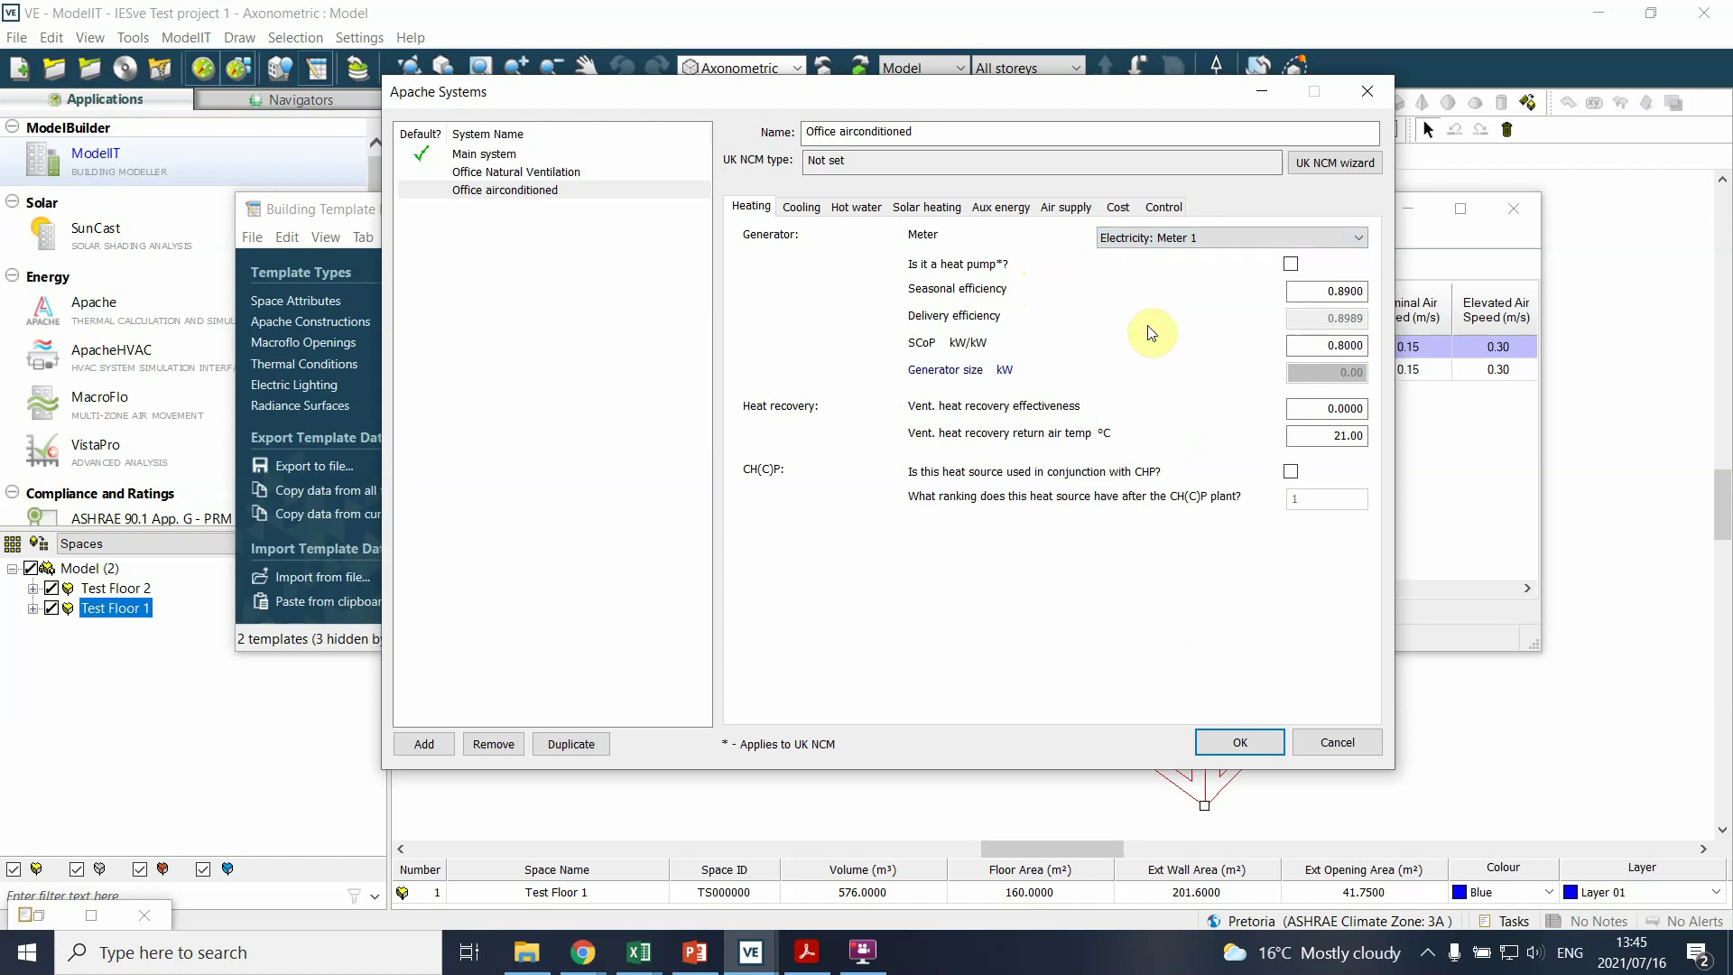
- Examine the fuel and meter options available for the heating generator, keeping the current selection
left_click(1163, 242)
scroll(1168, 386, "up", 3)
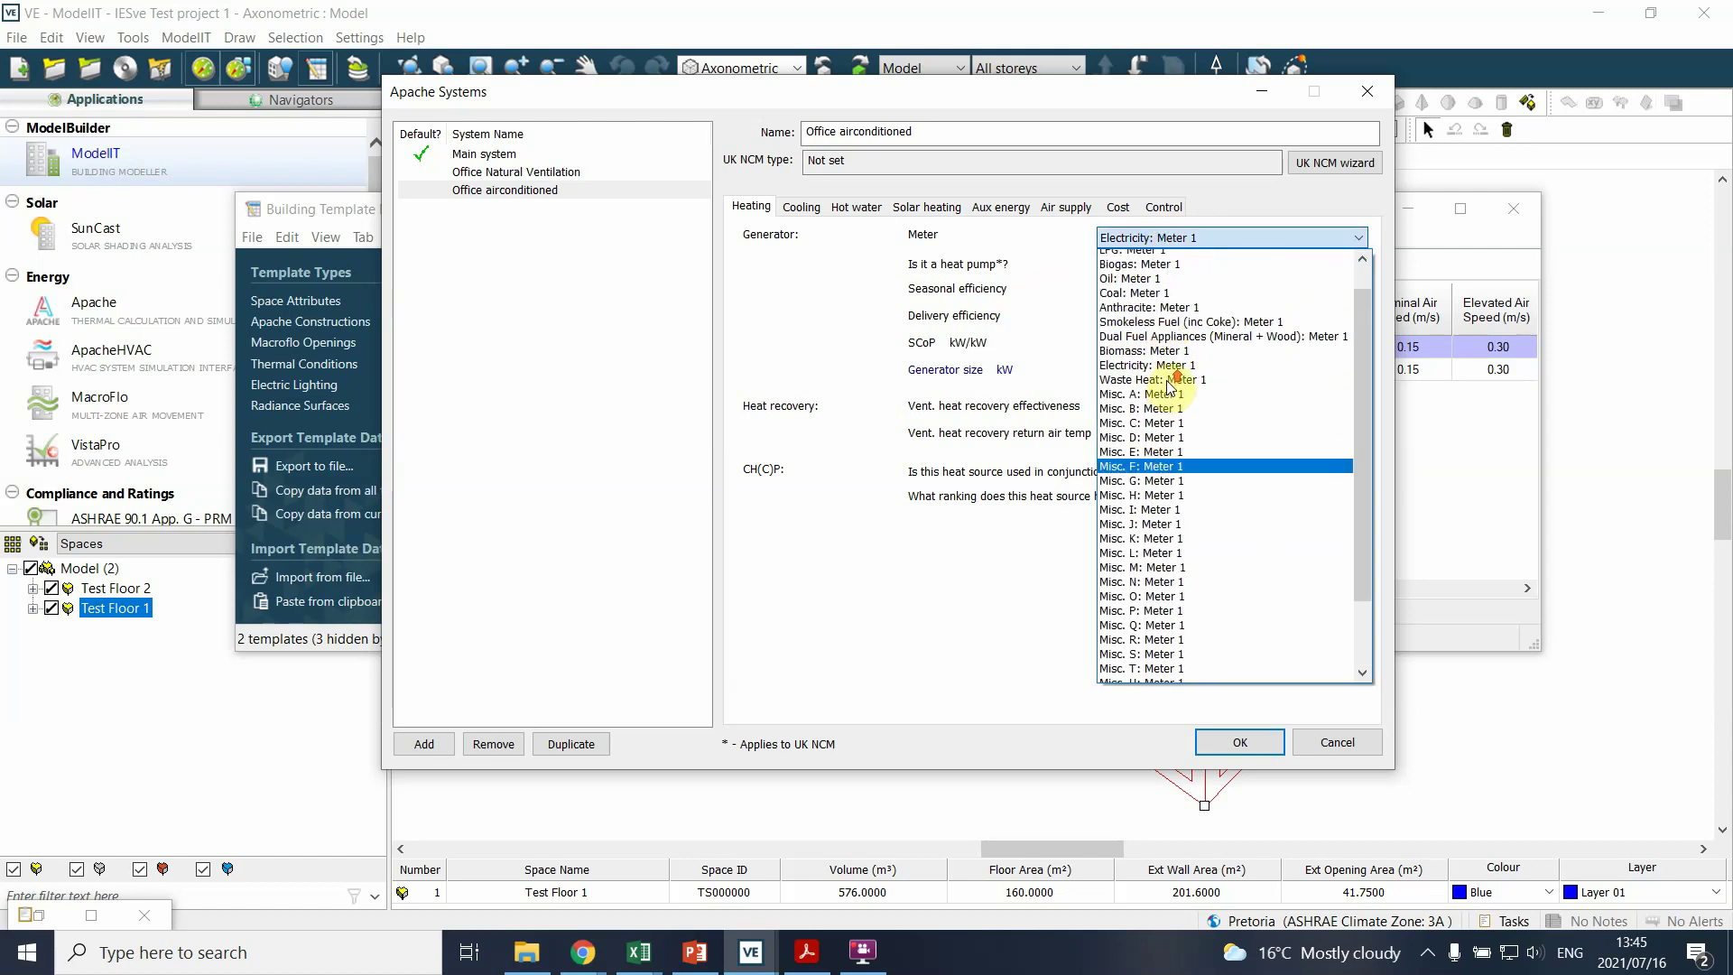
scroll(1170, 387, "up", 1)
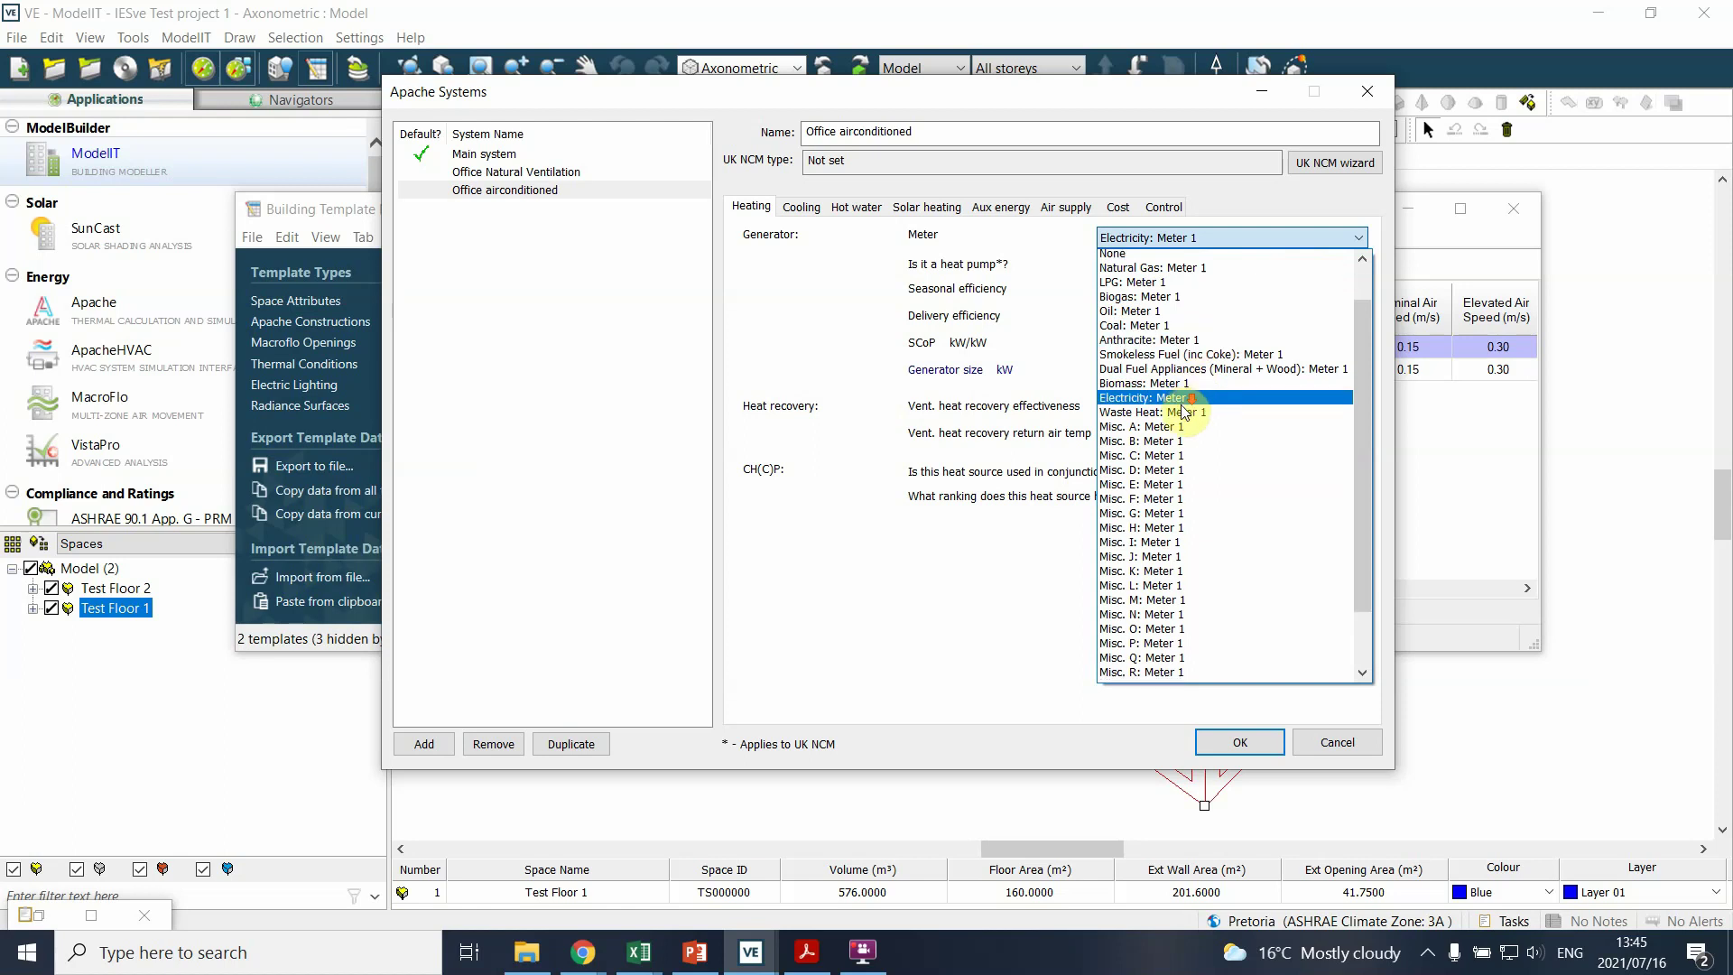
scroll(1184, 411, "down", 2)
scroll(1184, 411, "up", 2)
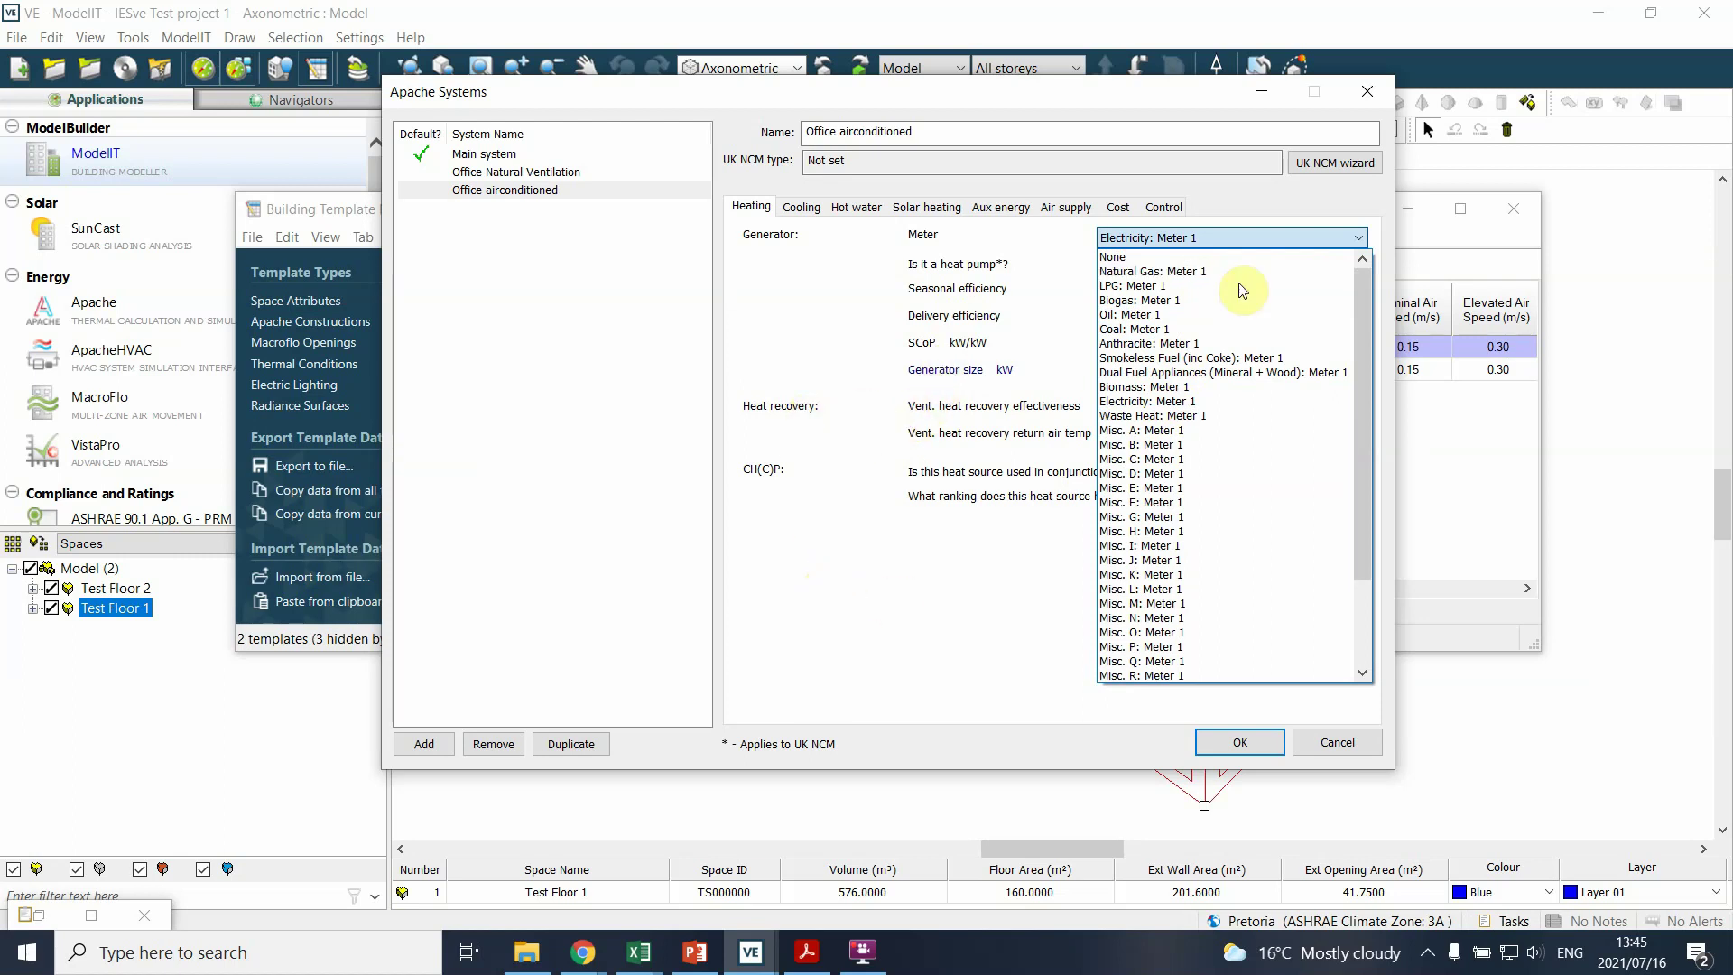
left_click(880, 575)
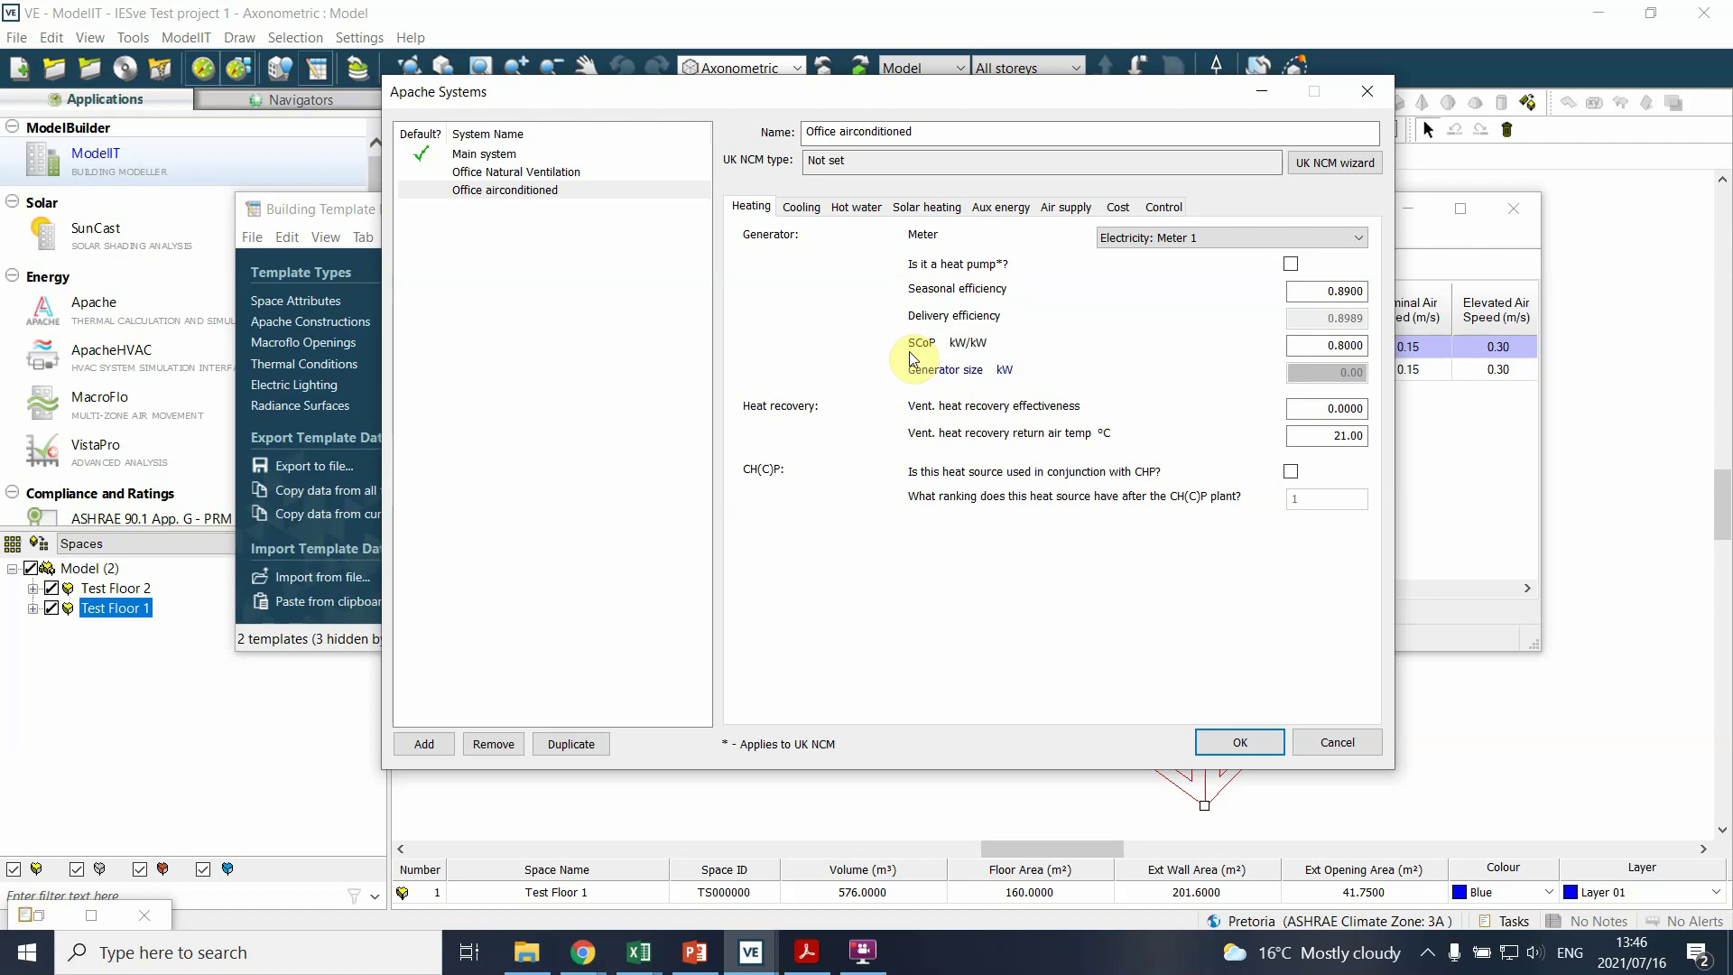
- Set the heating SCoP of the Office airconditioned system to 3.4 kW/kW
double_click(1334, 346)
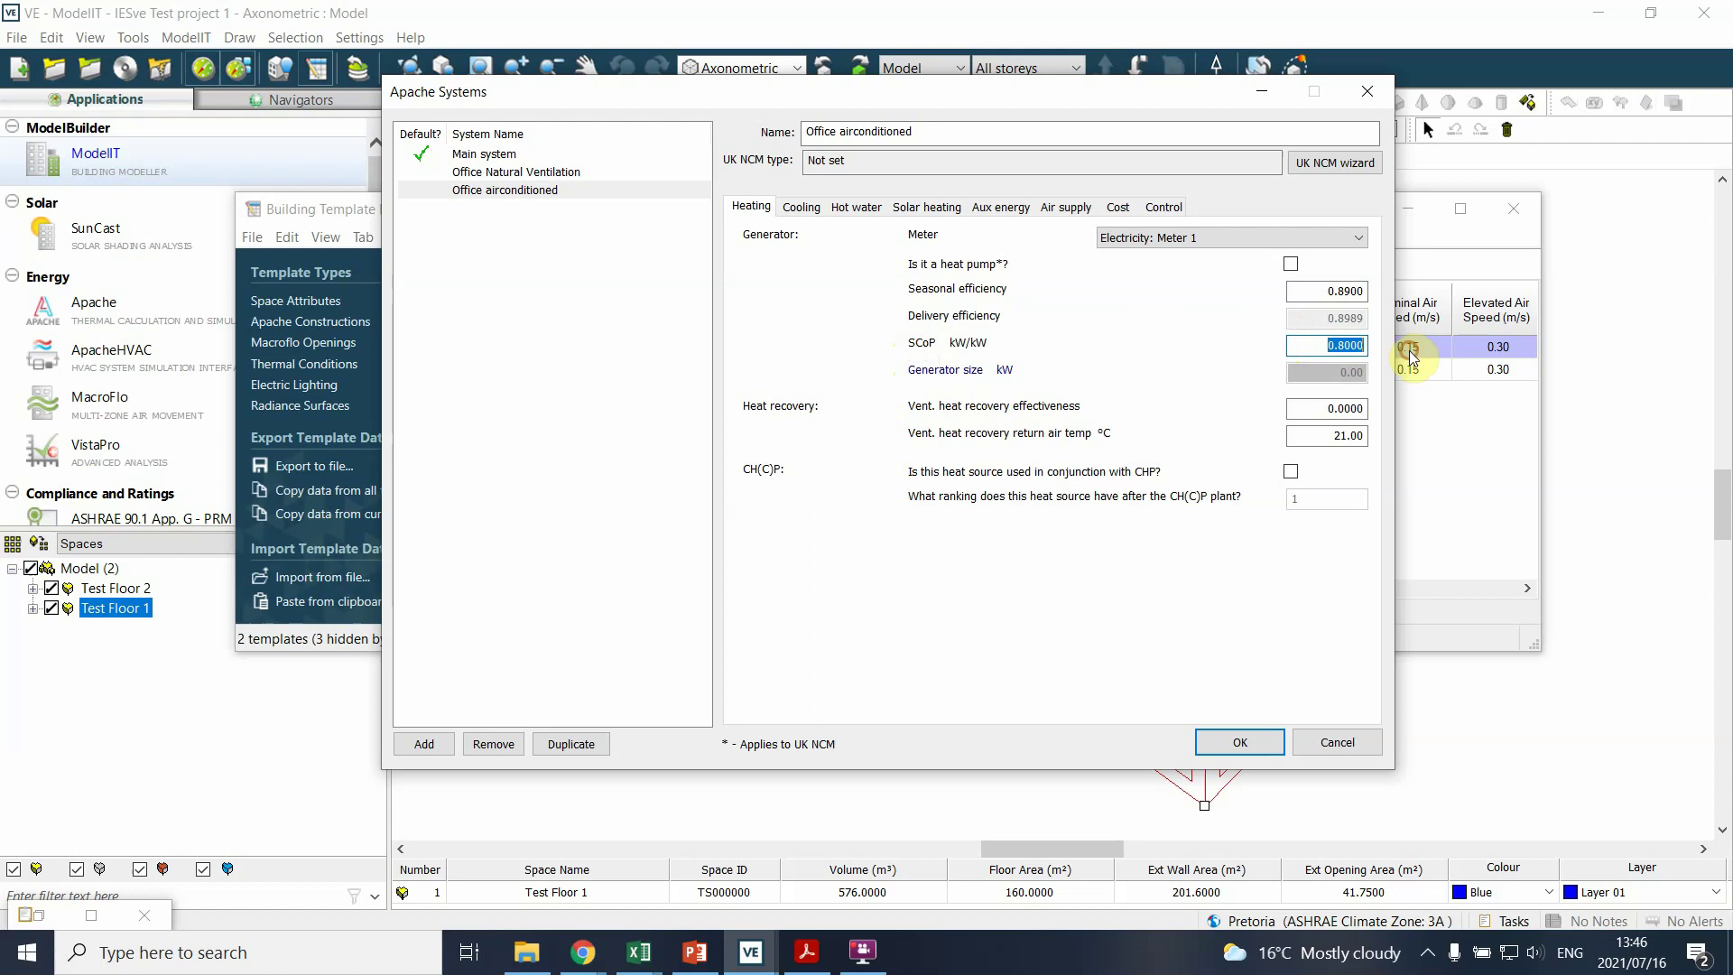
type("3.4")
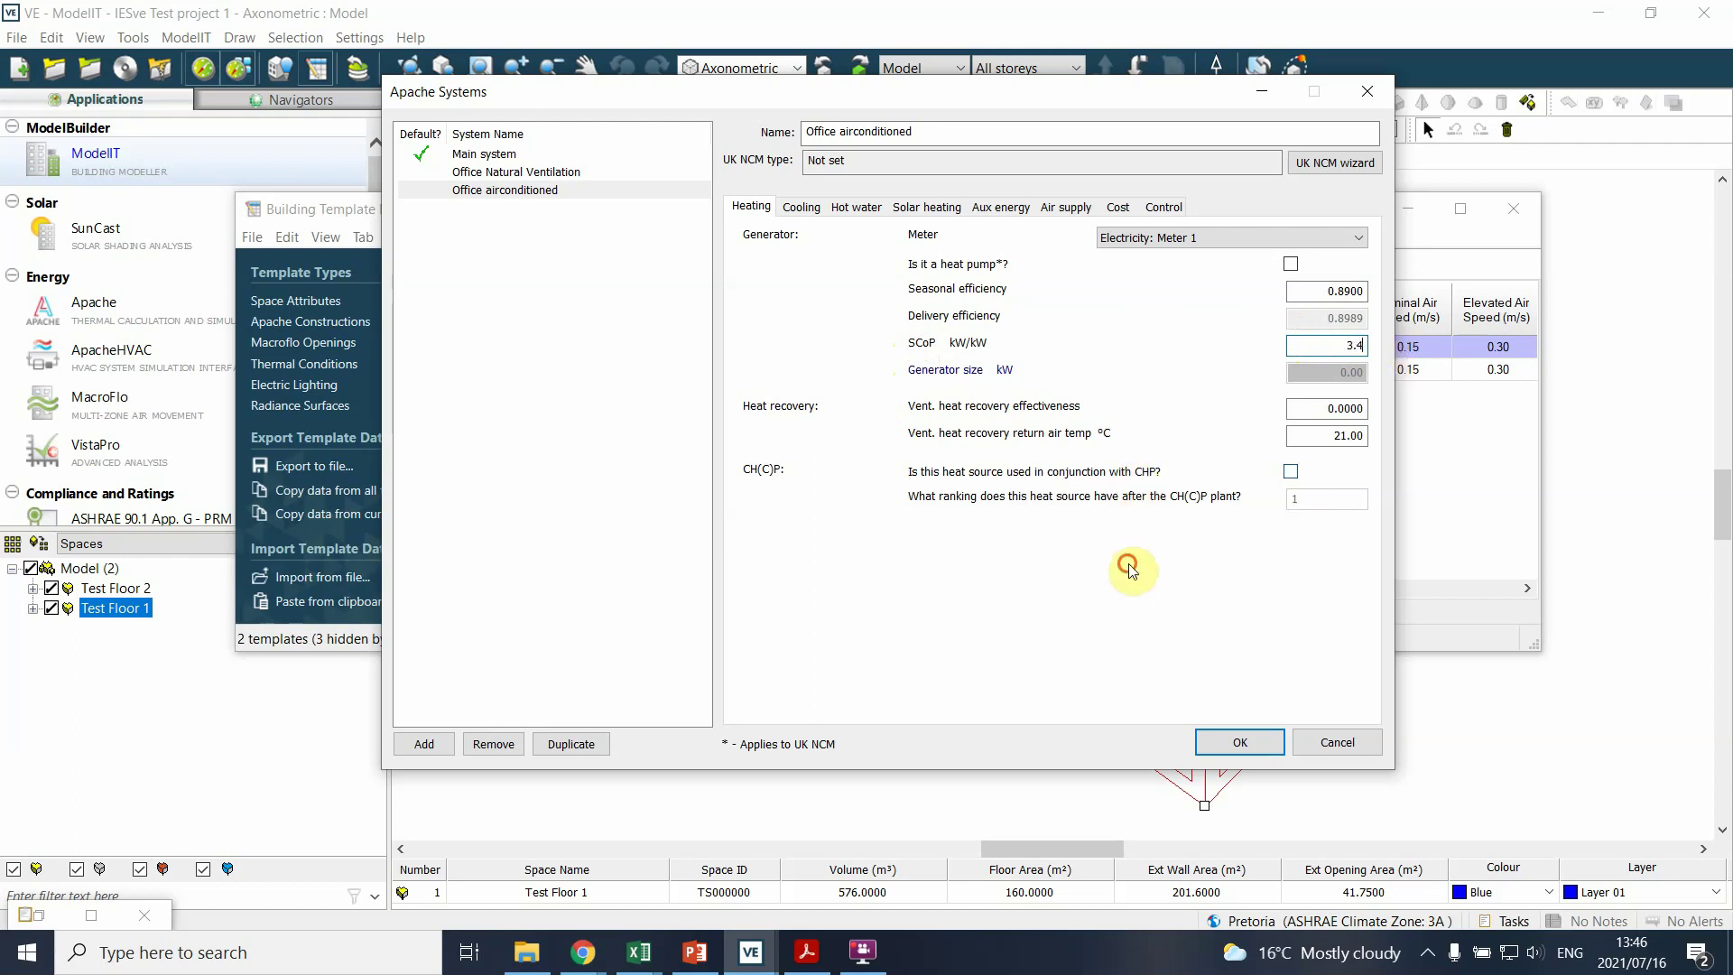
left_click(1154, 357)
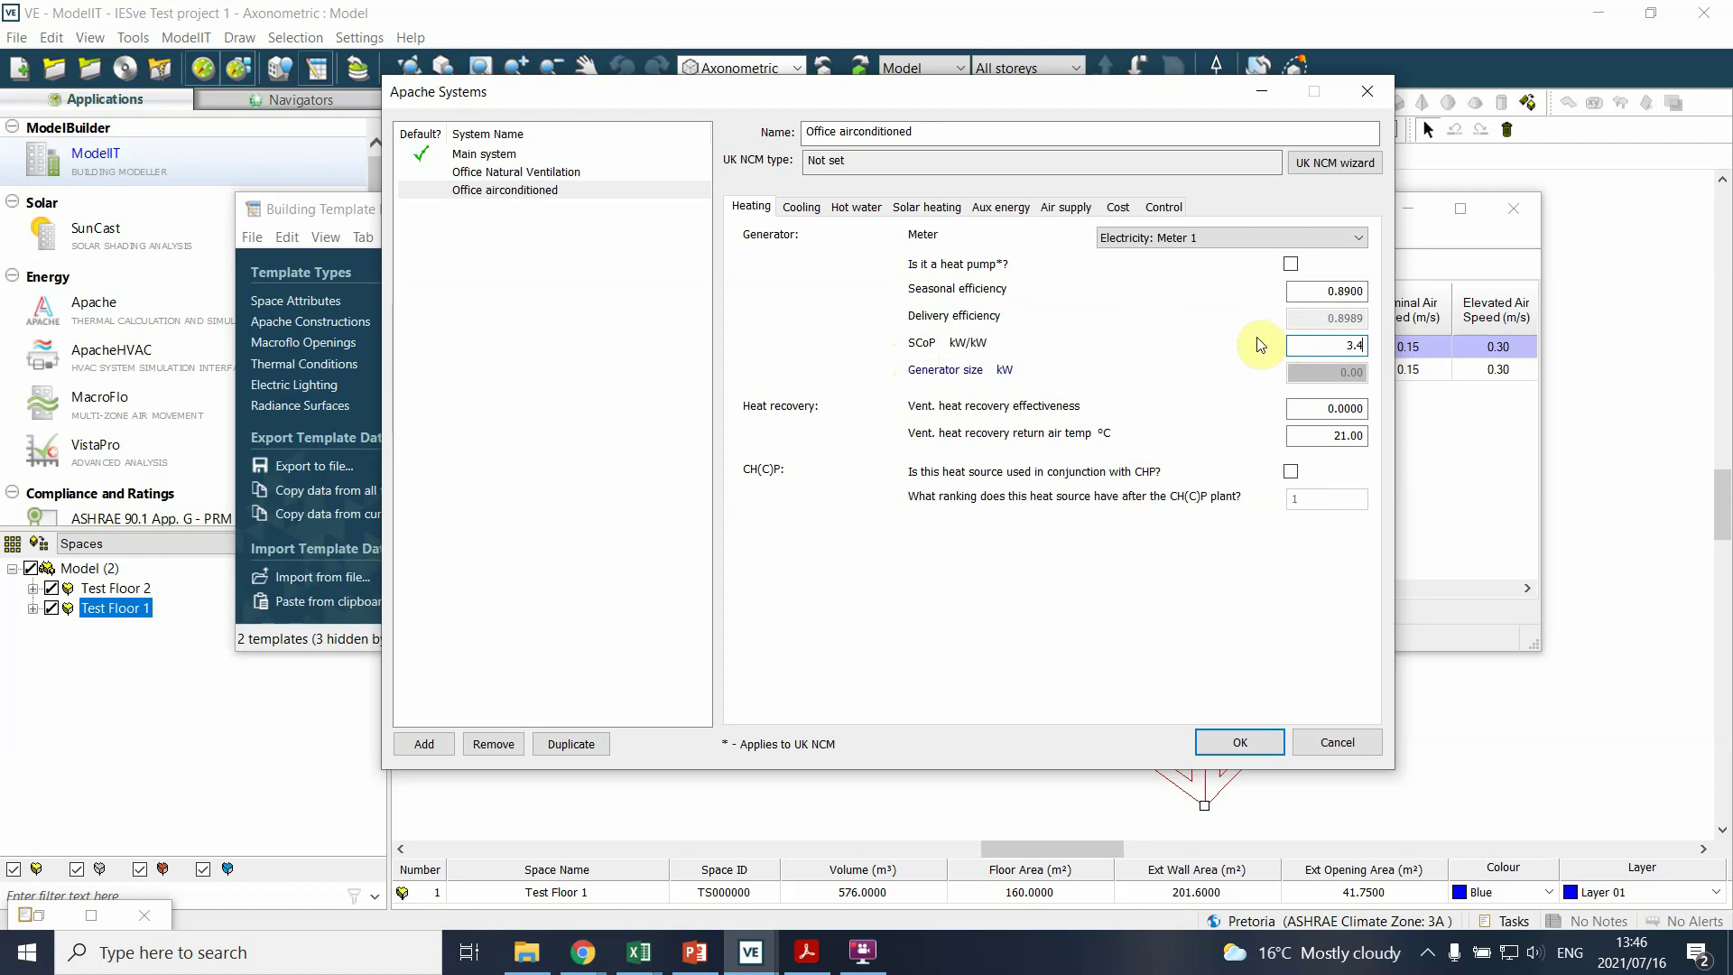
left_click(1326, 299)
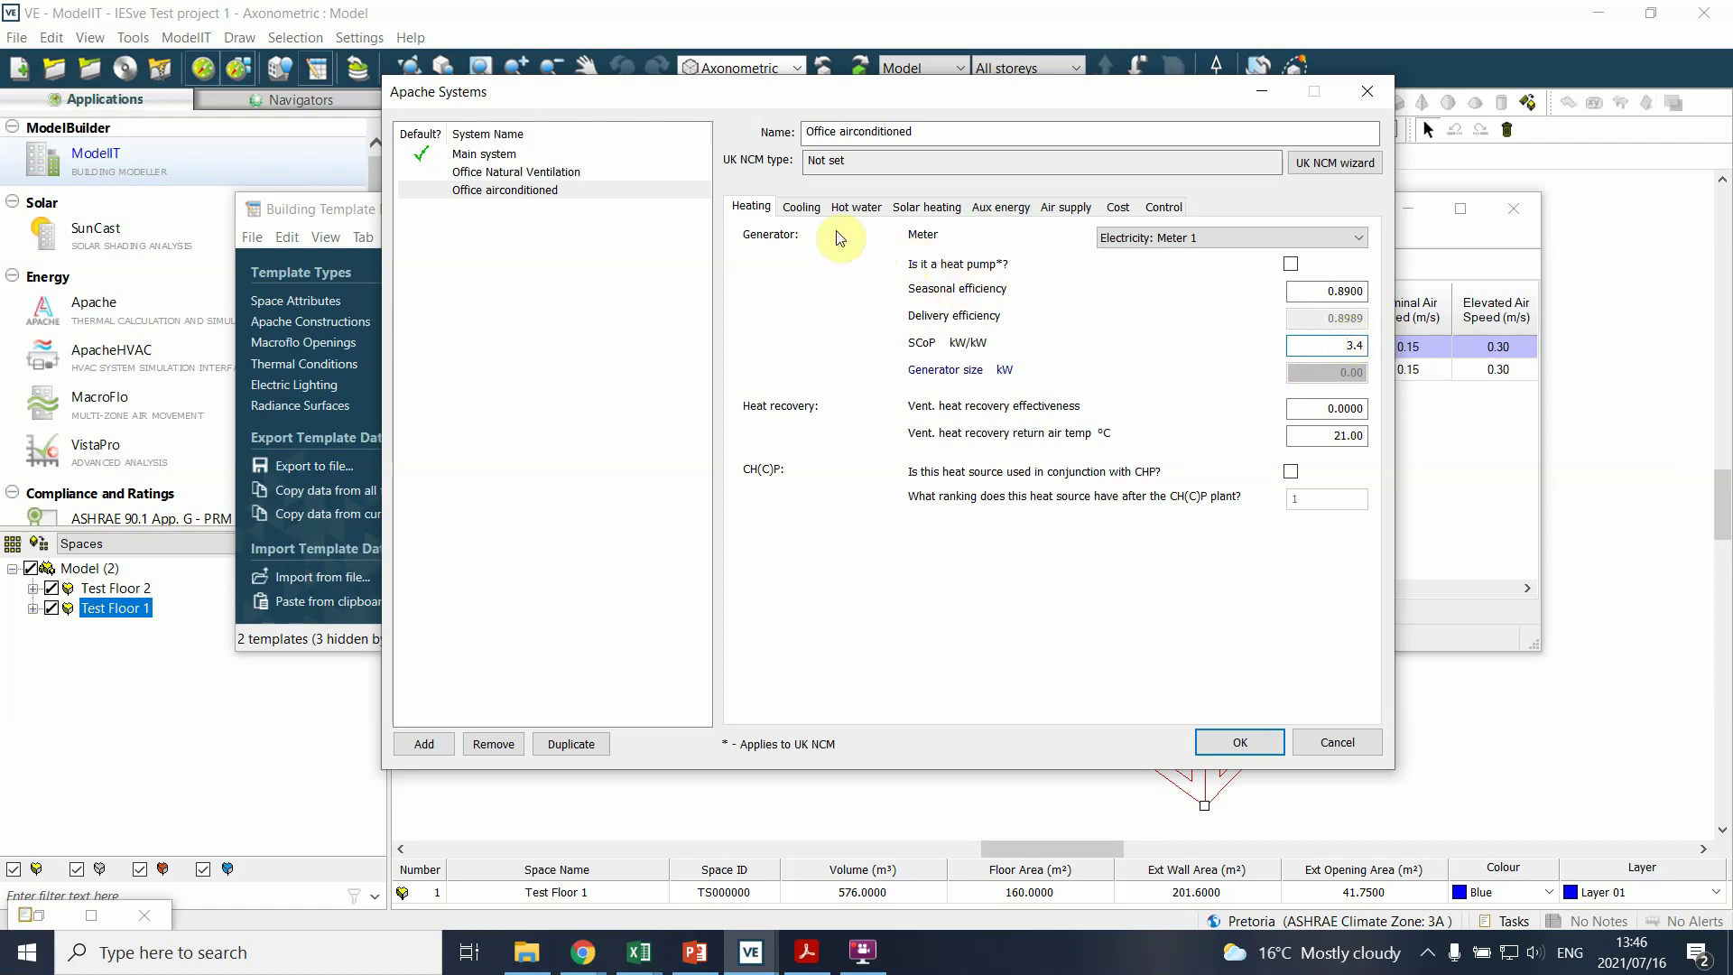
- Set the cooling/ventilation mechanism of the Office airconditioned system to Air conditioning
left_click(790, 210)
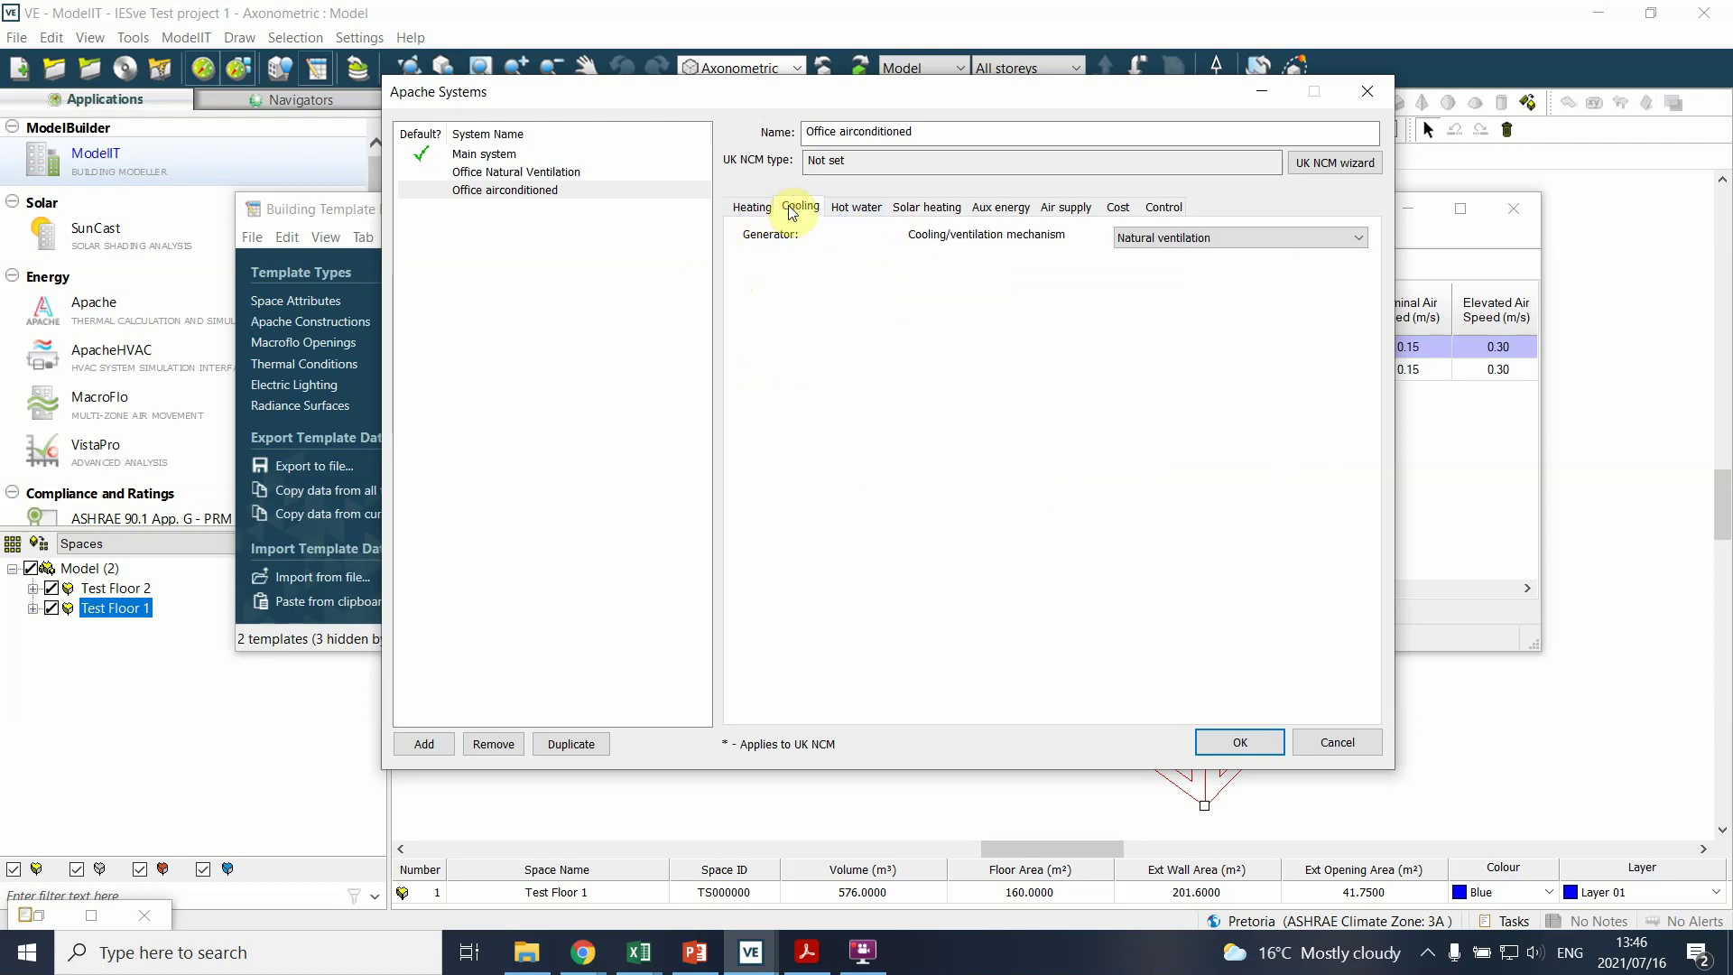
left_click(1144, 240)
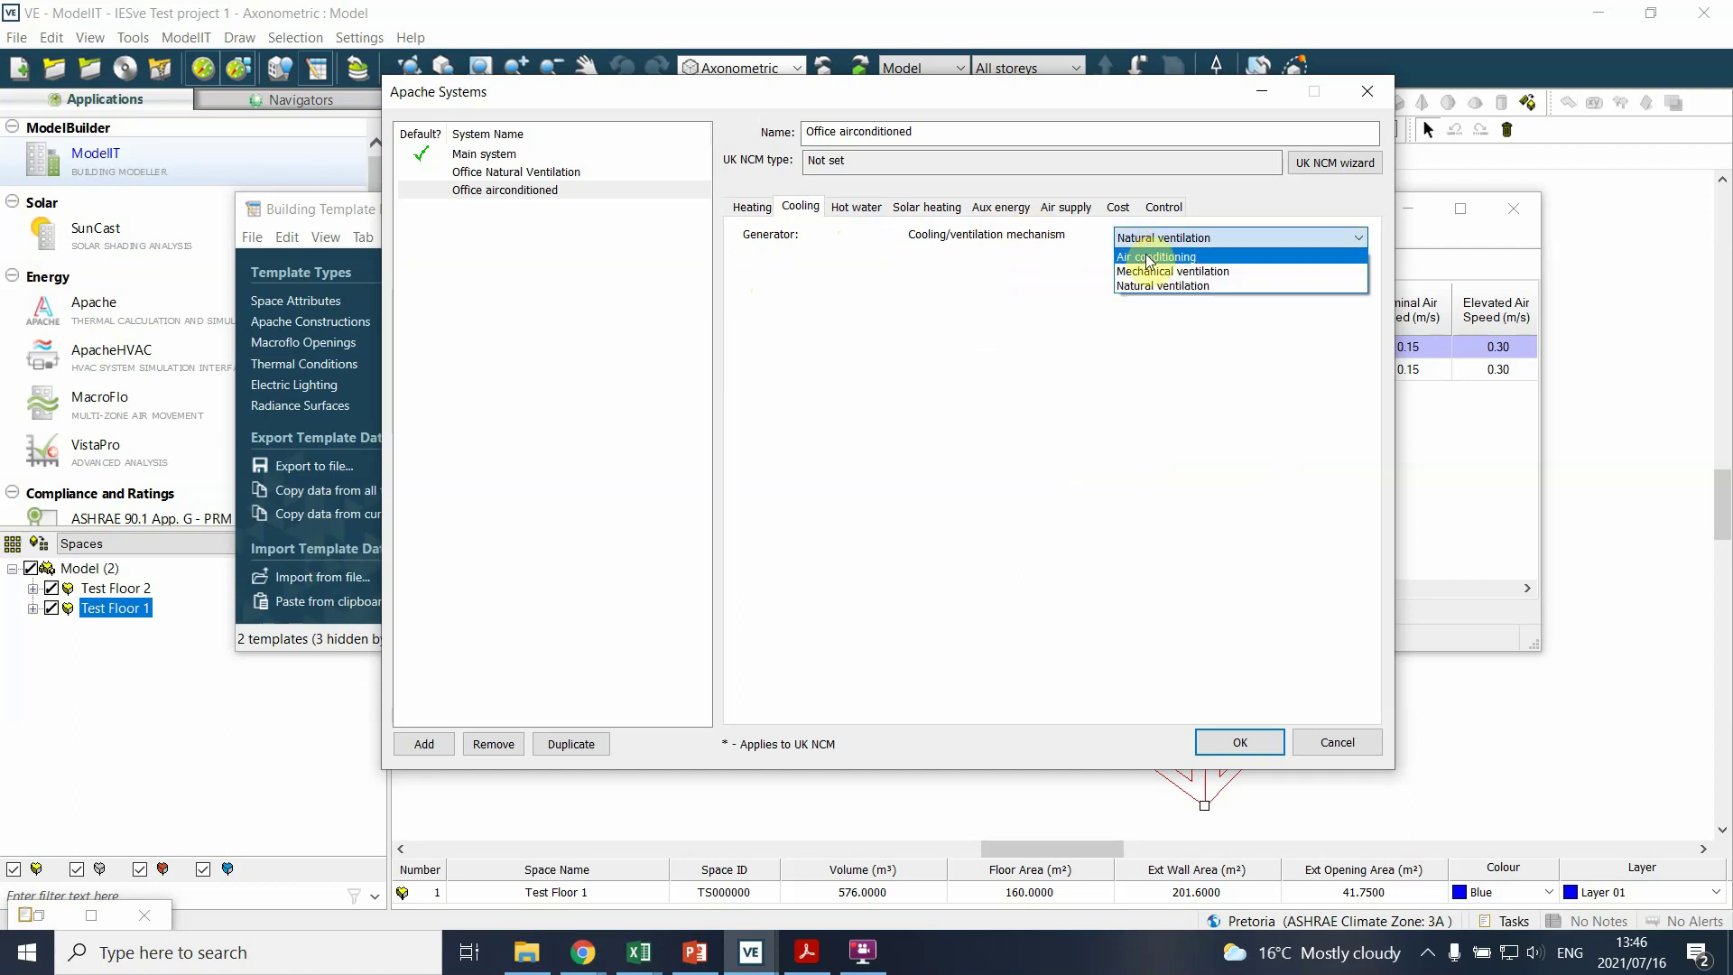
left_click(1147, 259)
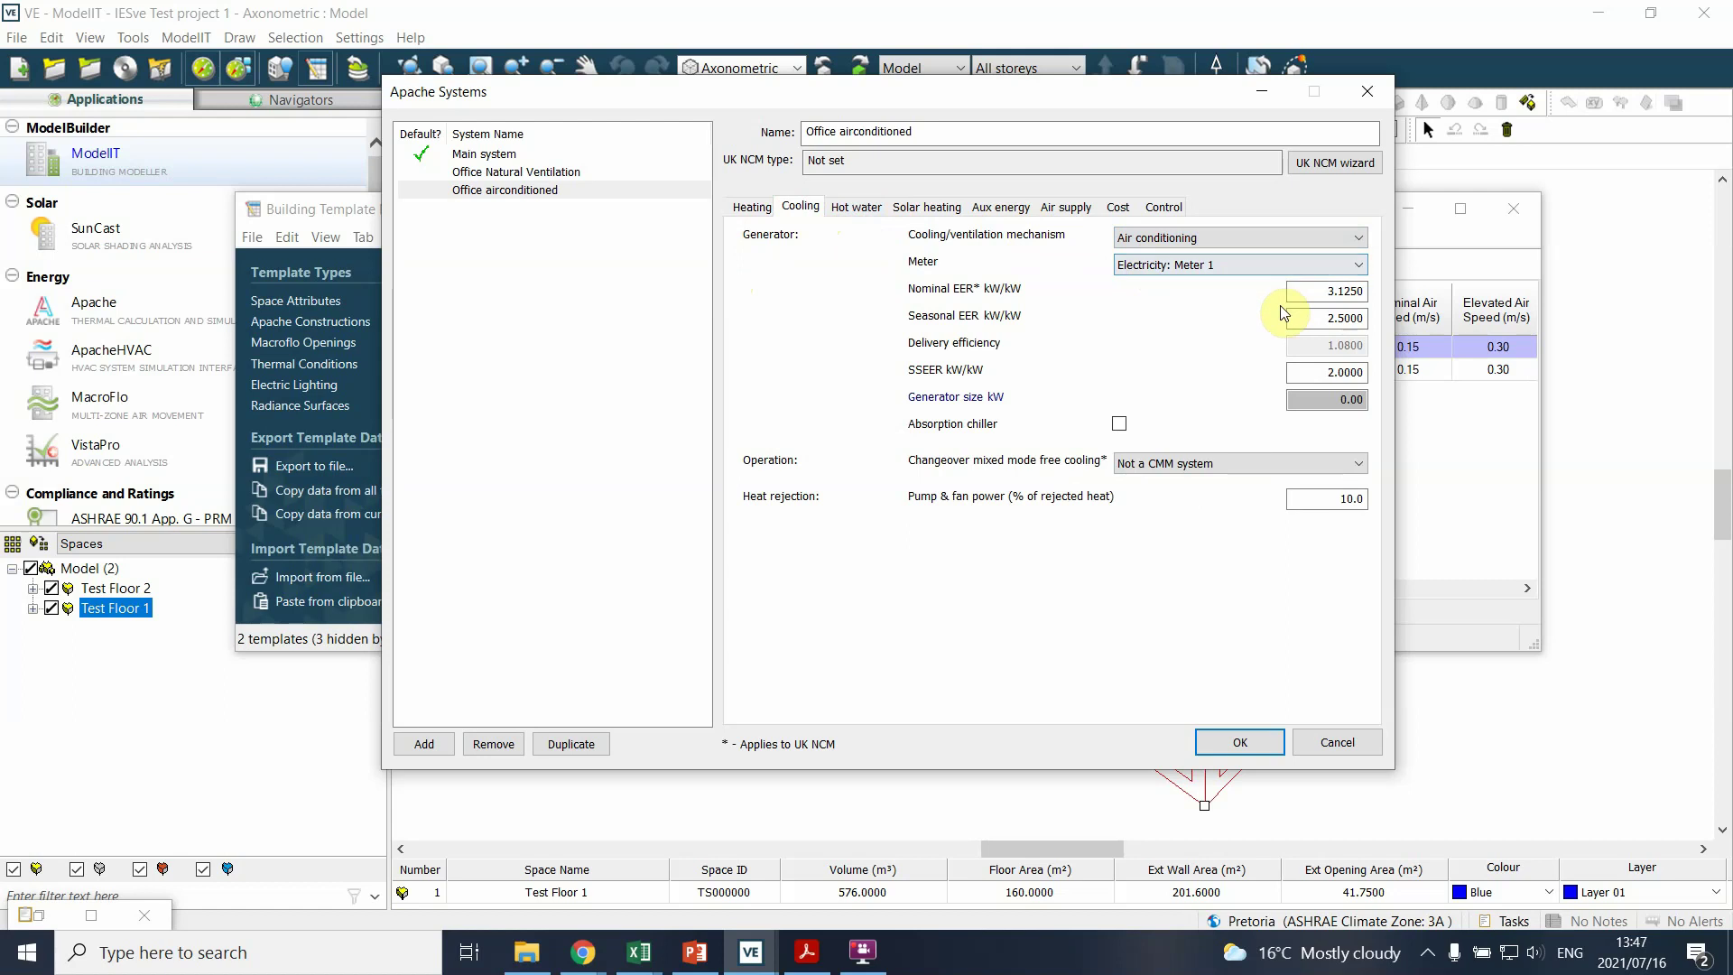
- Set the cooling generator's seasonal EER to 2.125 kW/kW and its nominal EER to 2.50 kW/kW
left_click(1319, 291)
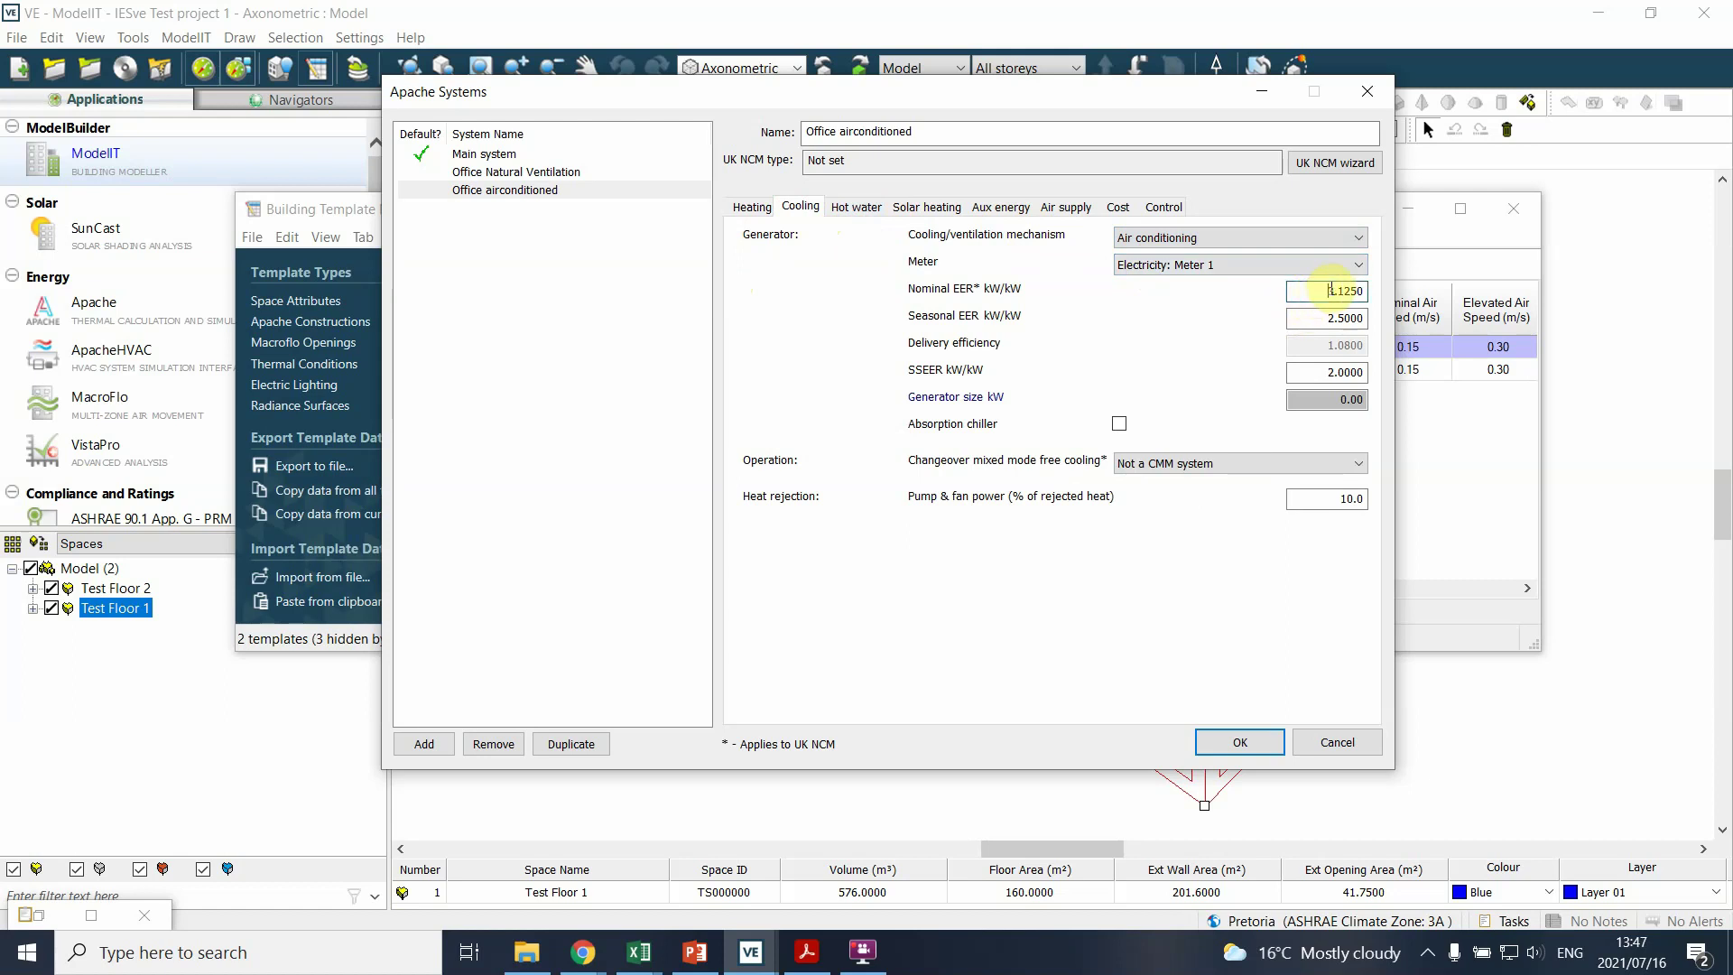
key("Delete")
type("3")
left_click_drag(1304, 318, 1364, 308)
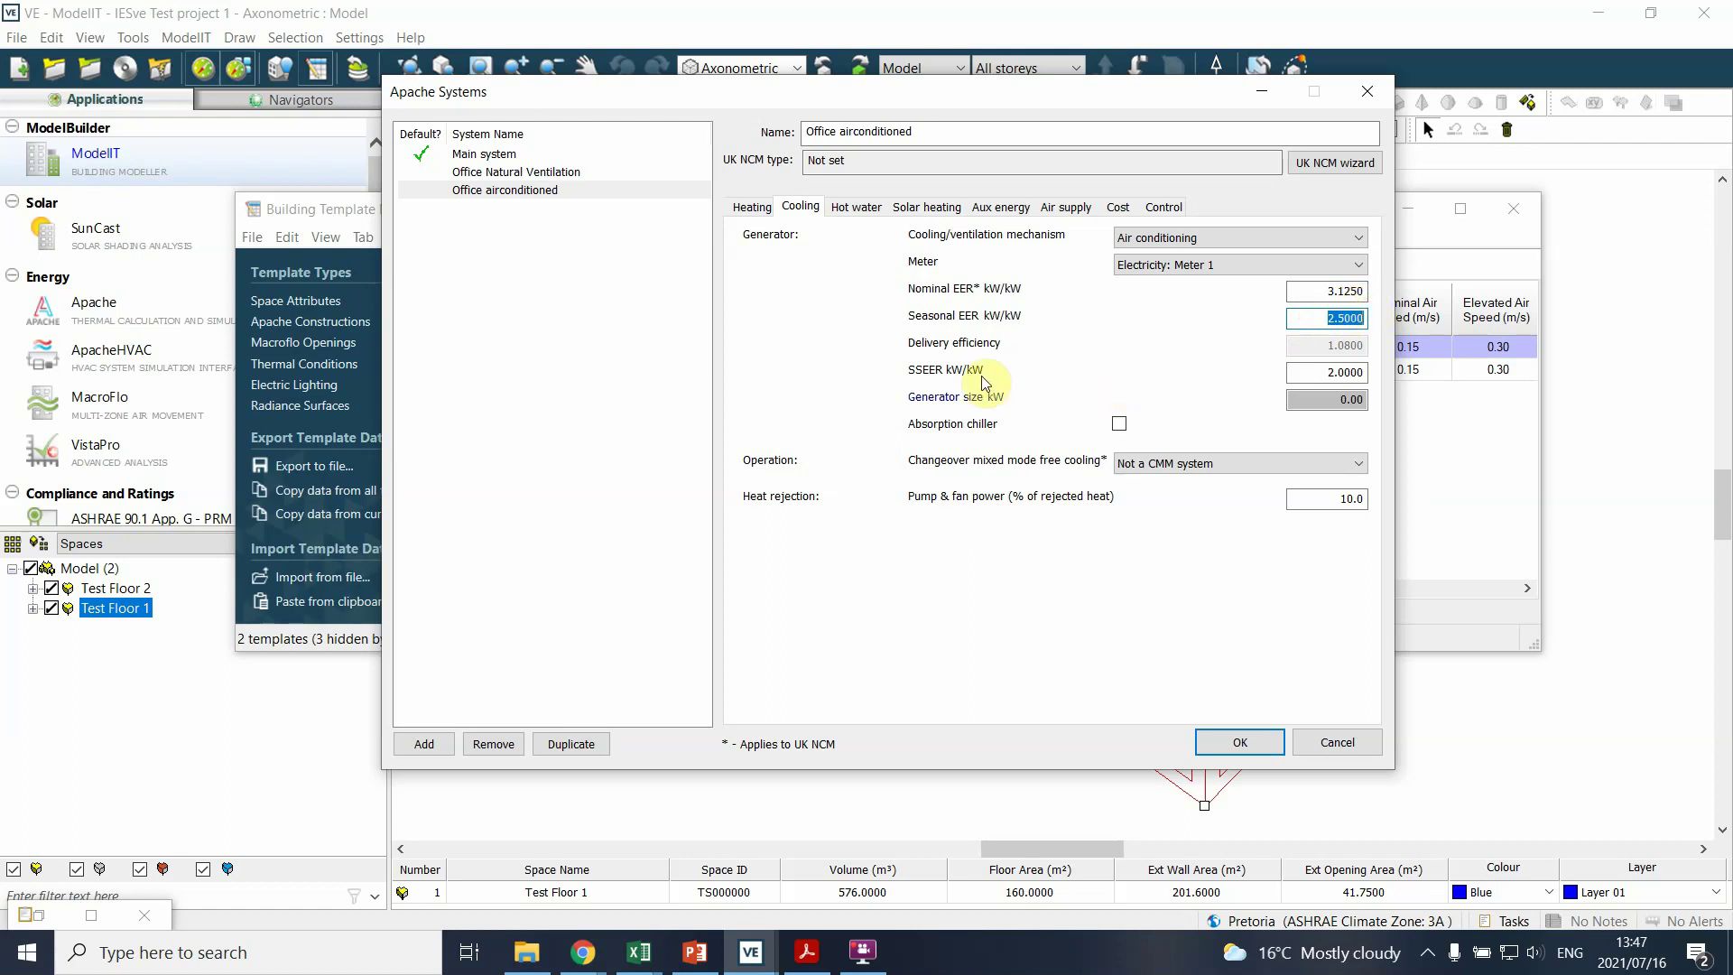
type("2.125")
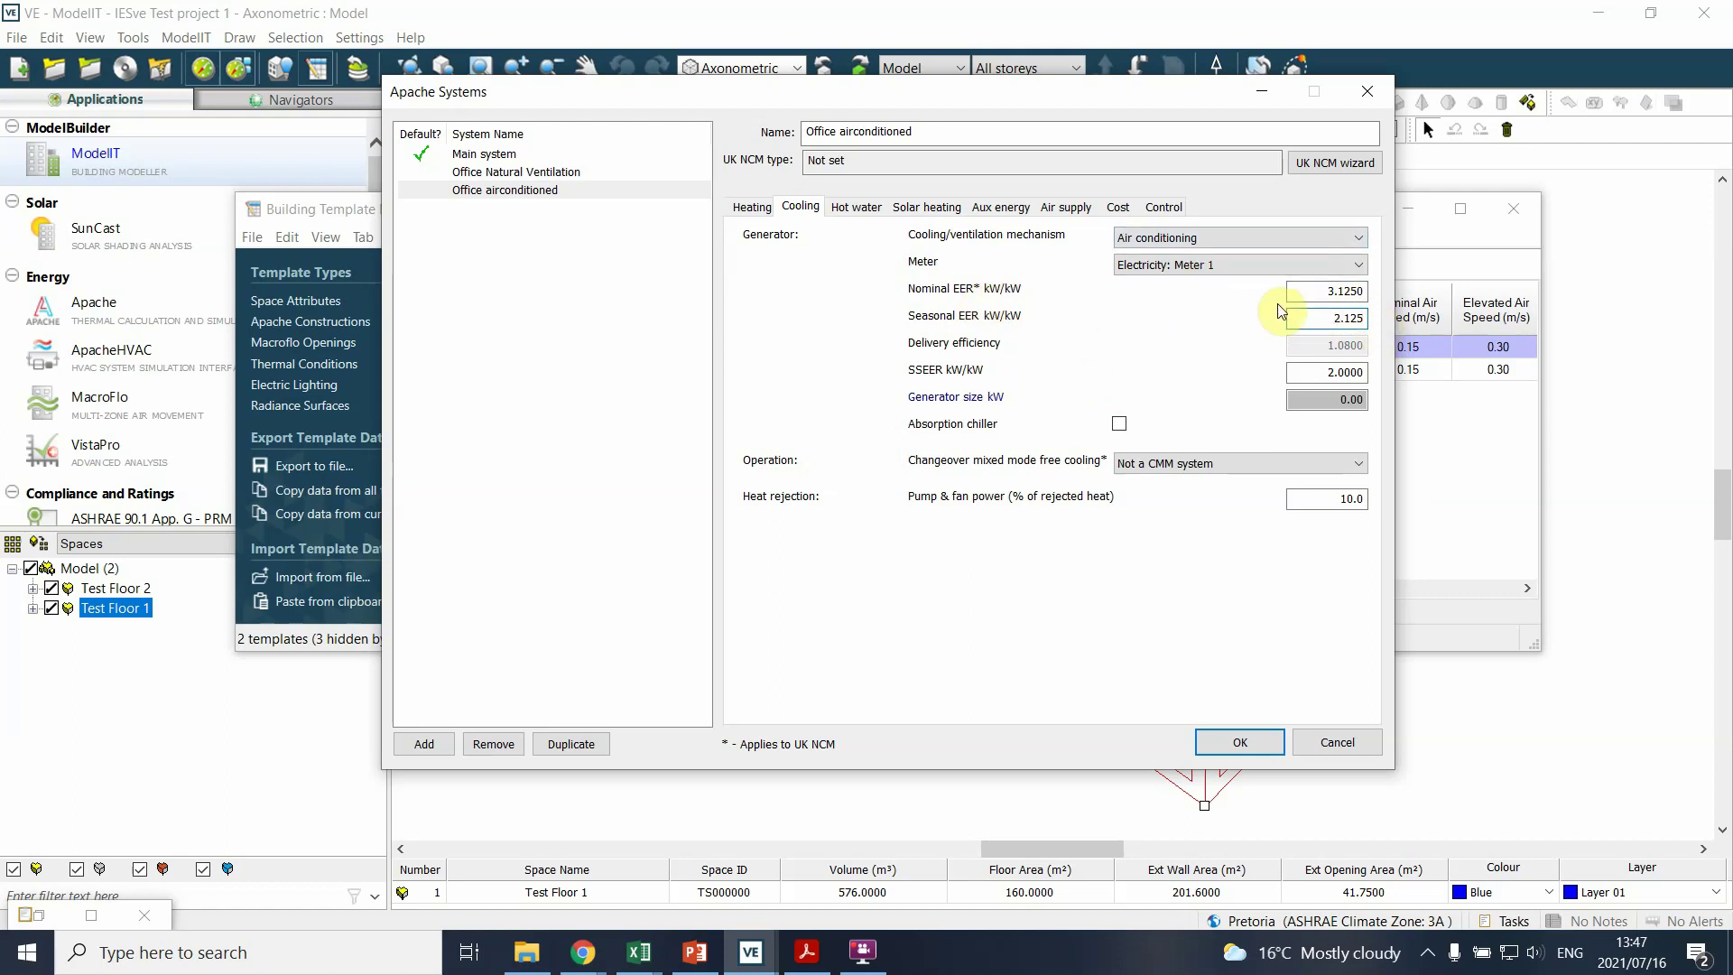
left_click(1333, 291)
left_click_drag(1330, 291, 1355, 287)
type("2.")
left_click(1201, 339)
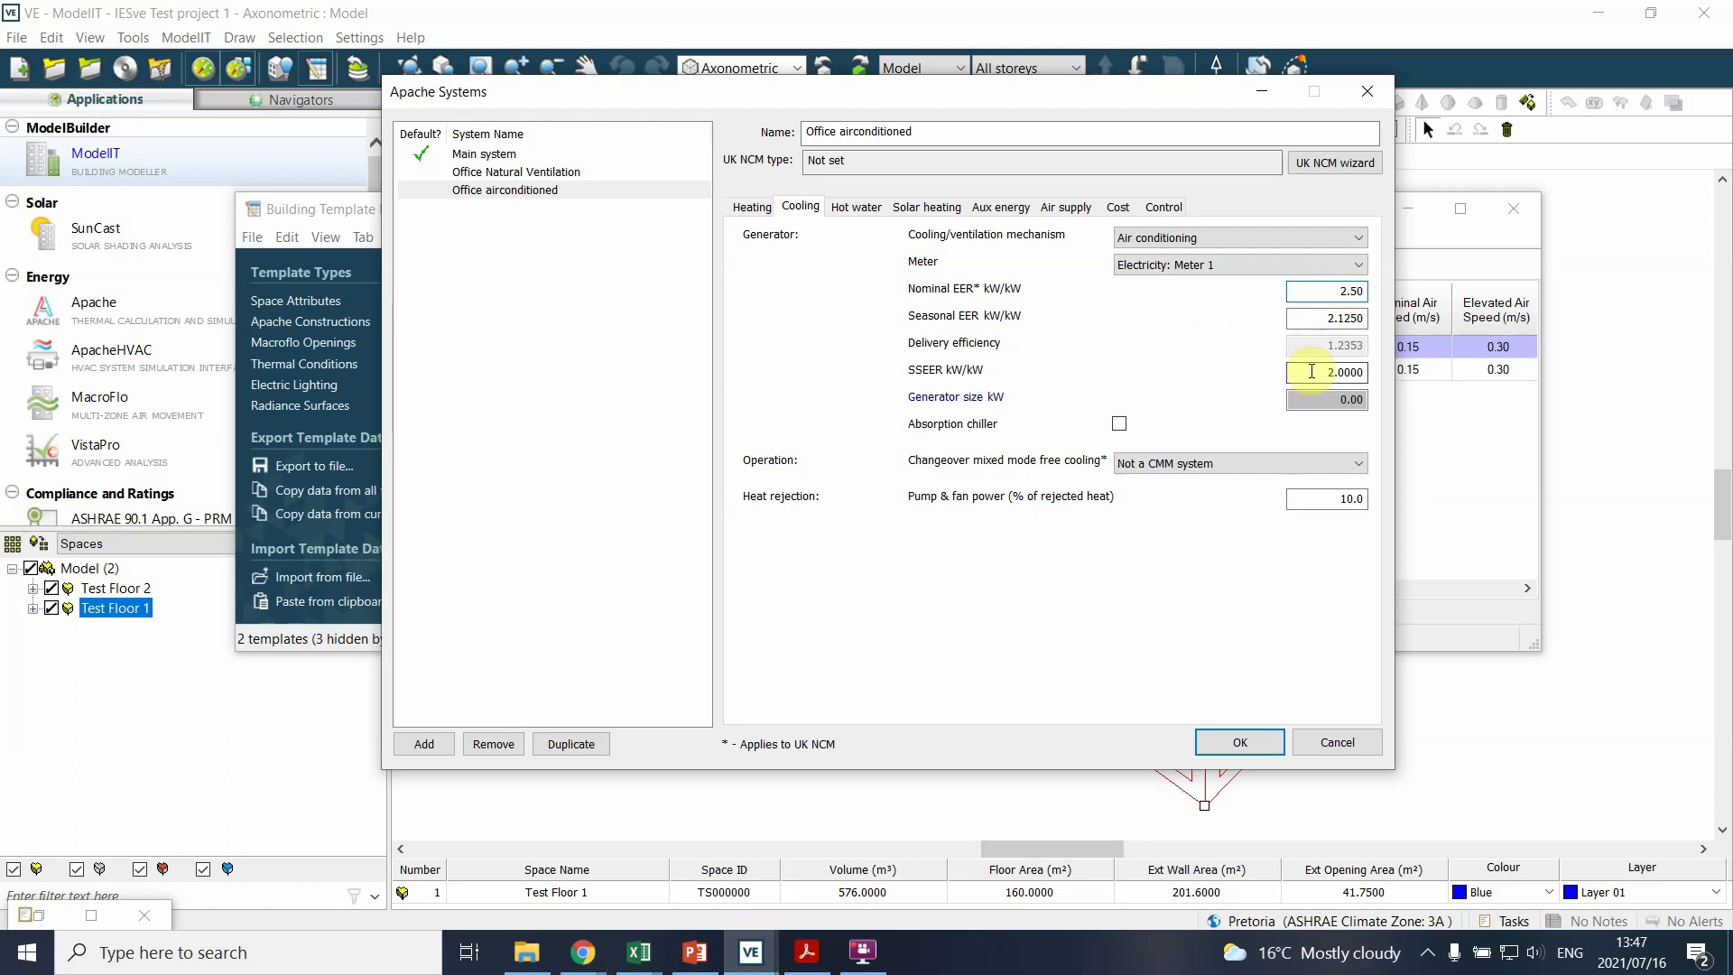
- Set the cooling SSEER of the Office airconditioned system to 2.5 kW/kW
left_click_drag(1316, 372, 1370, 373)
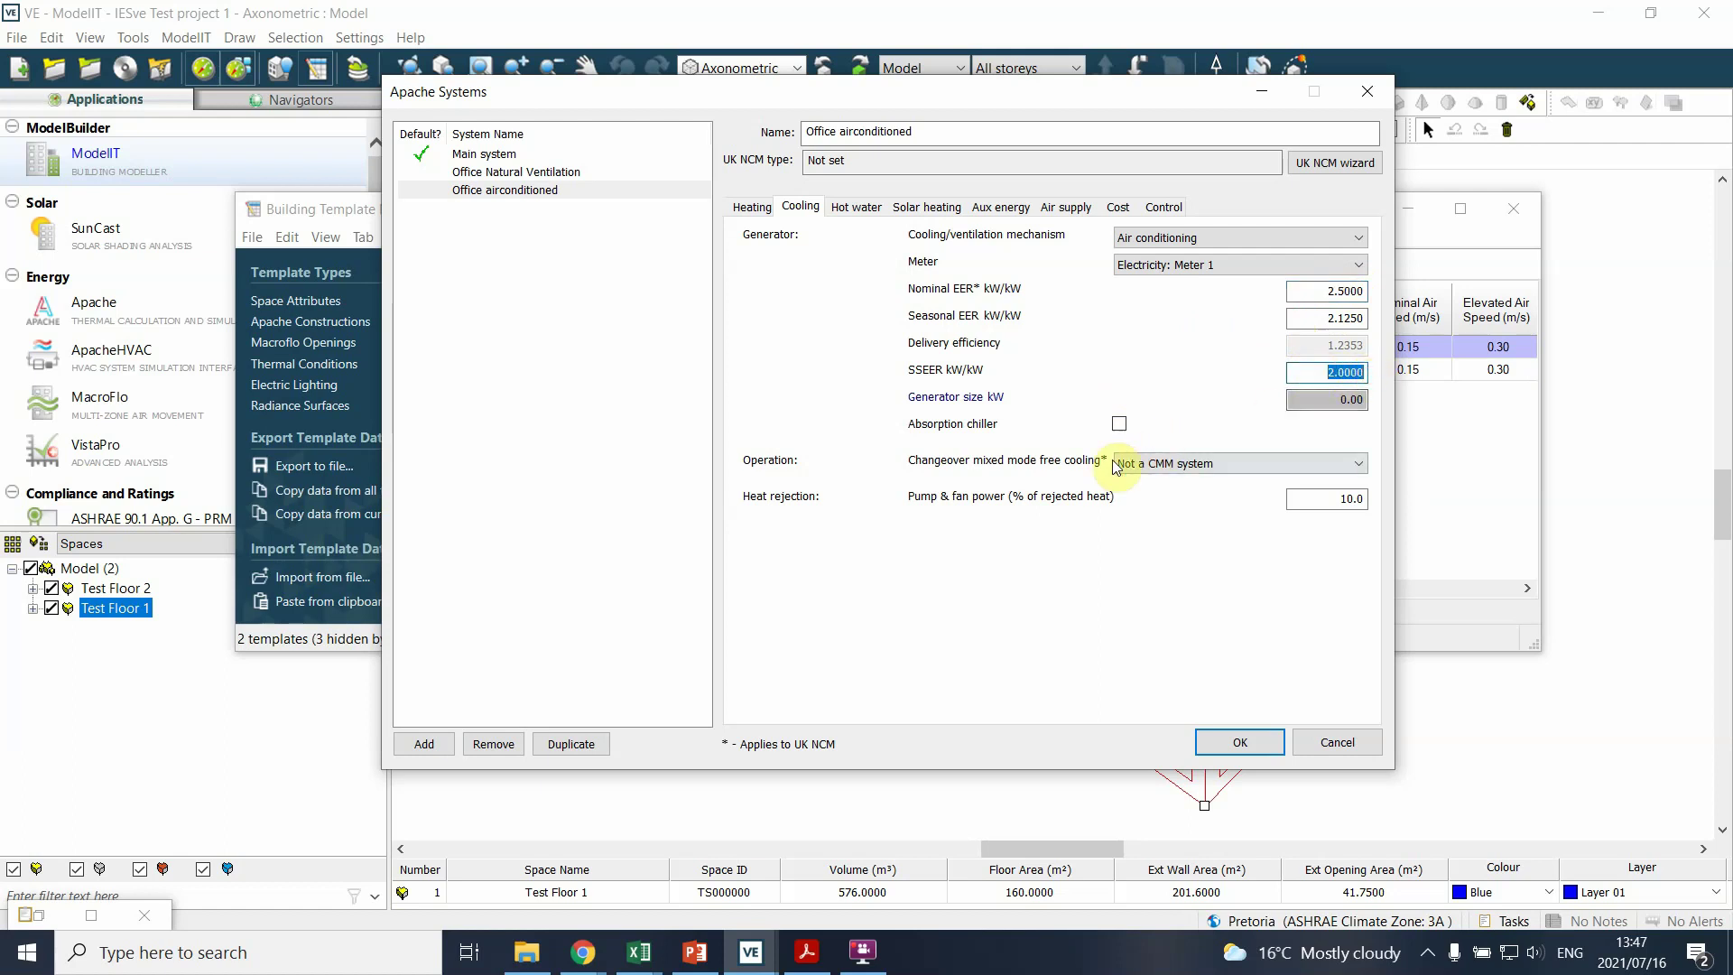
type("2.5")
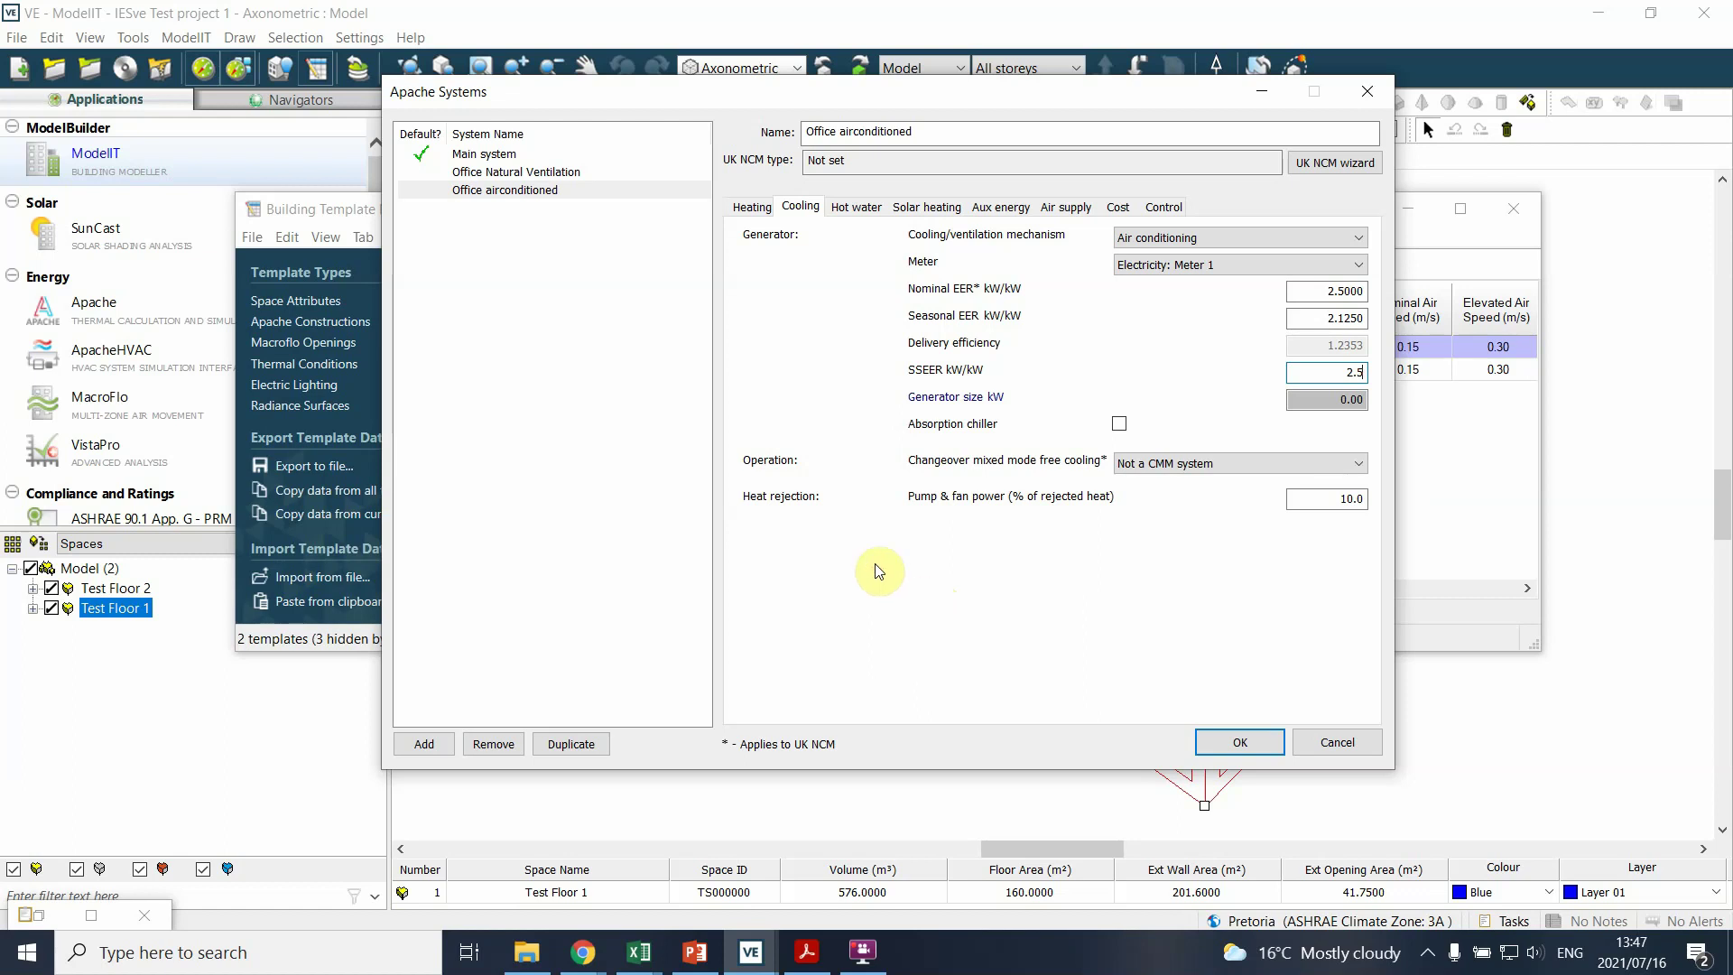
left_click(907, 621)
- Check the cooling meter selection and the heating generator settings of the Office airconditioned system
left_click(1248, 261)
left_click(1229, 299)
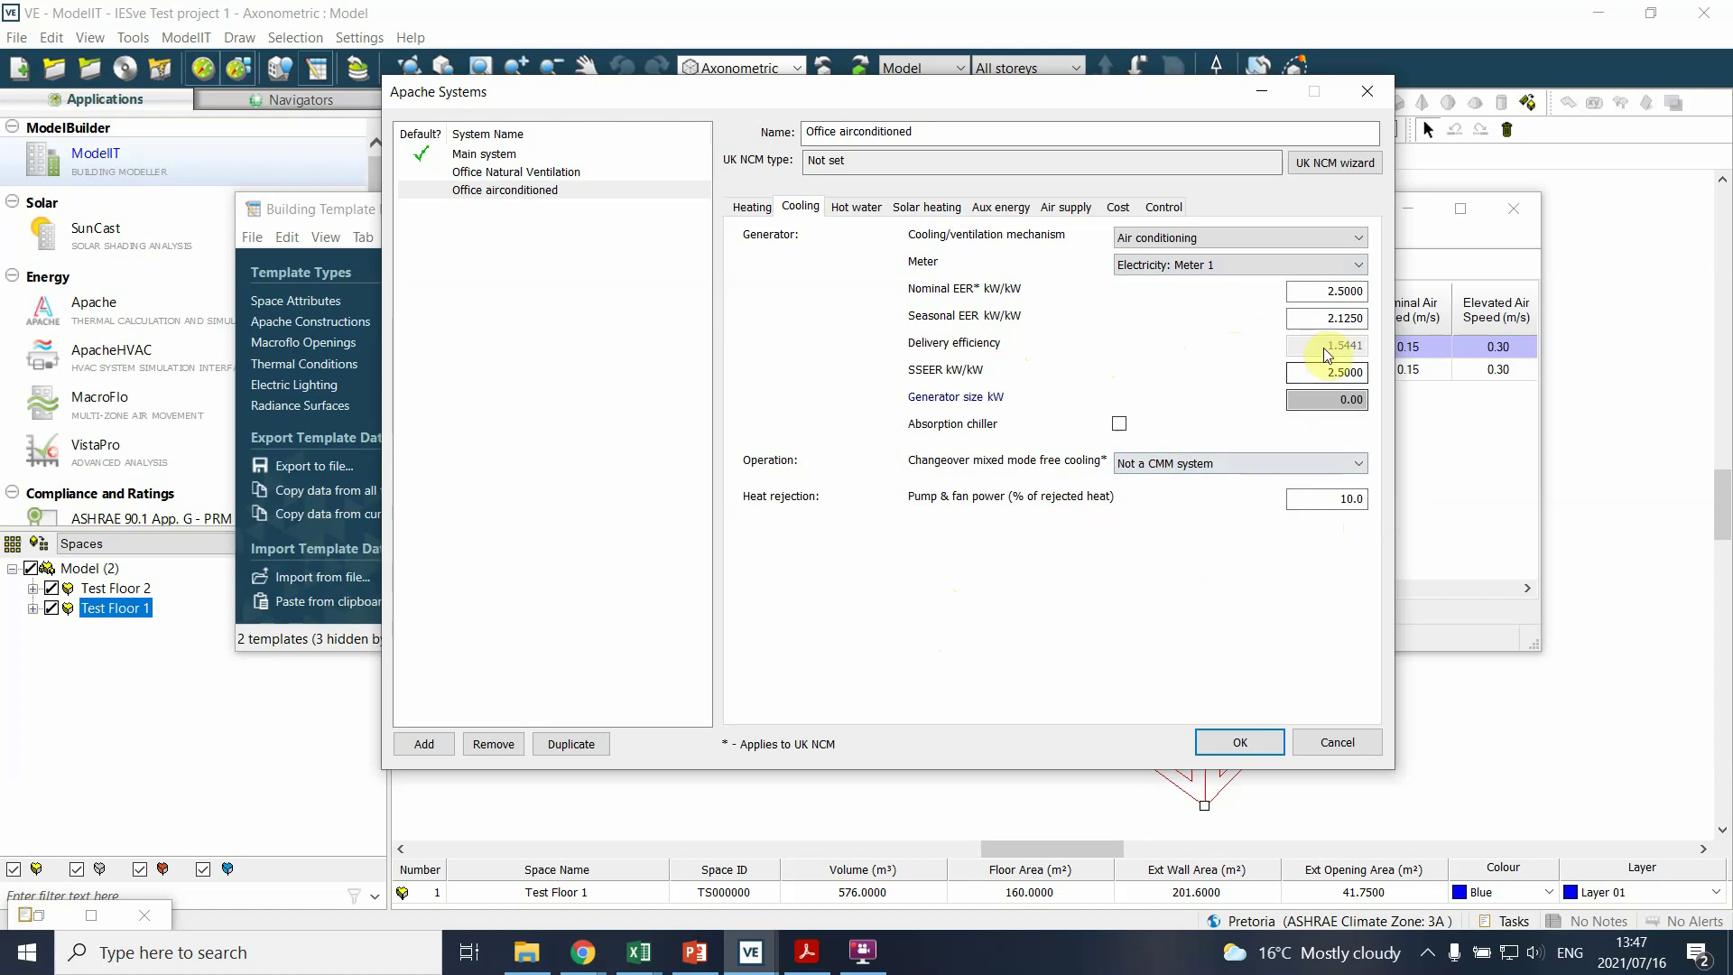
left_click(755, 209)
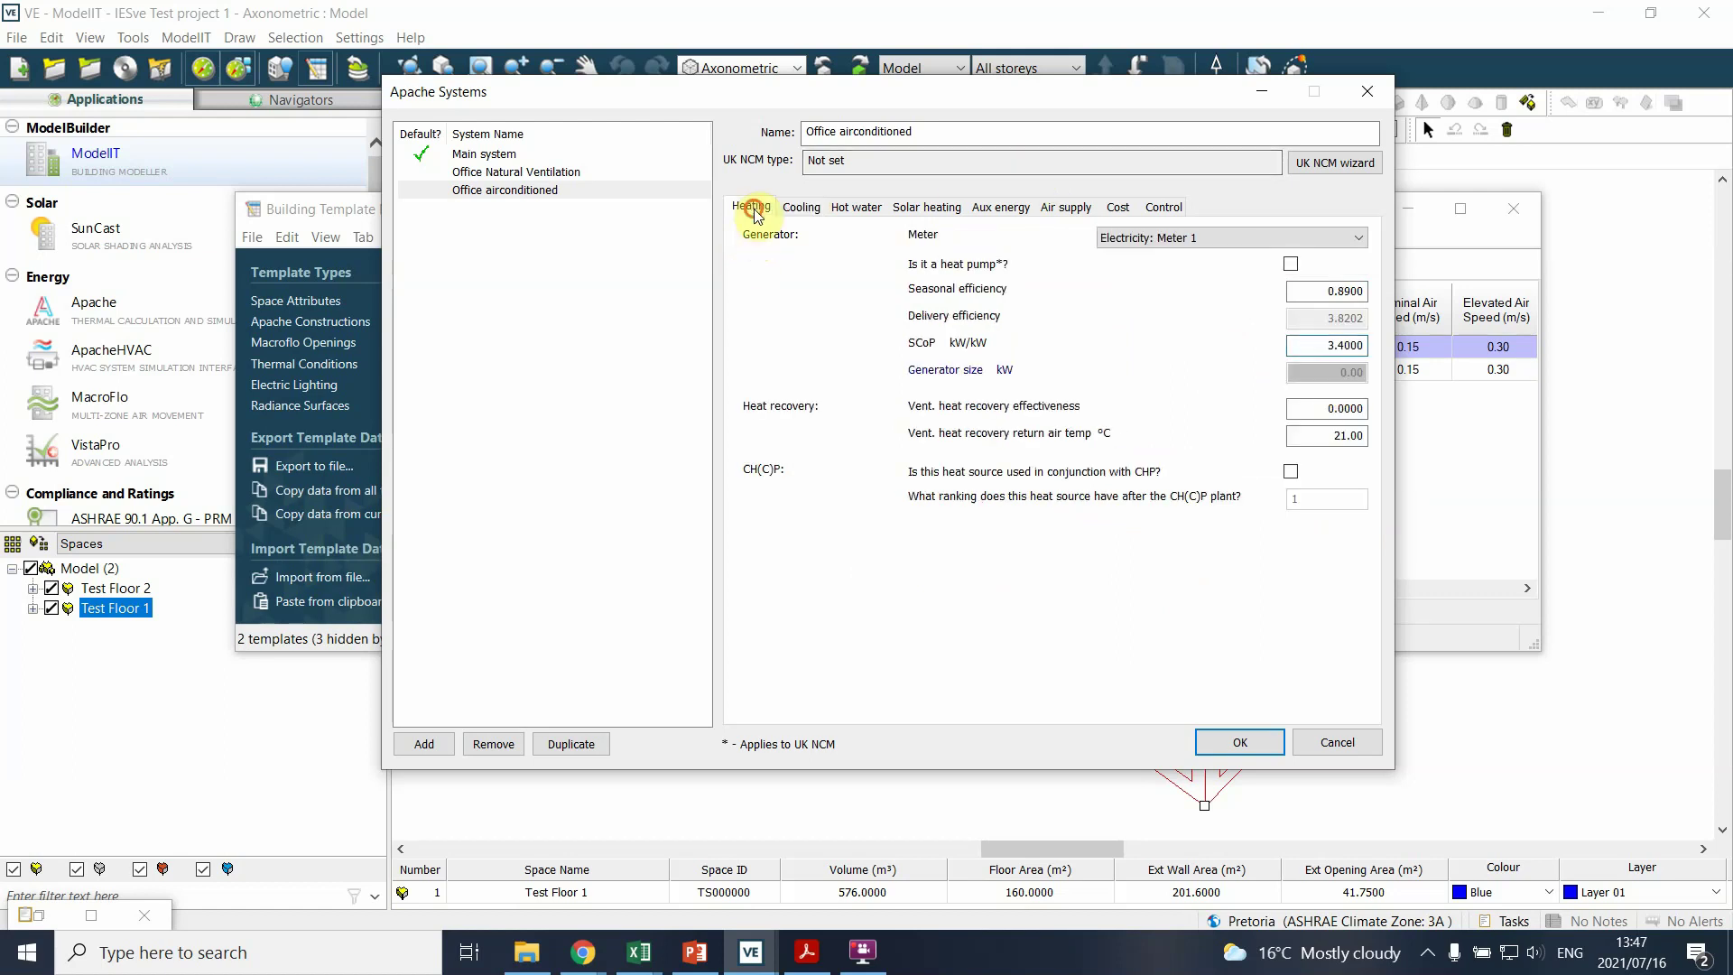
left_click(801, 207)
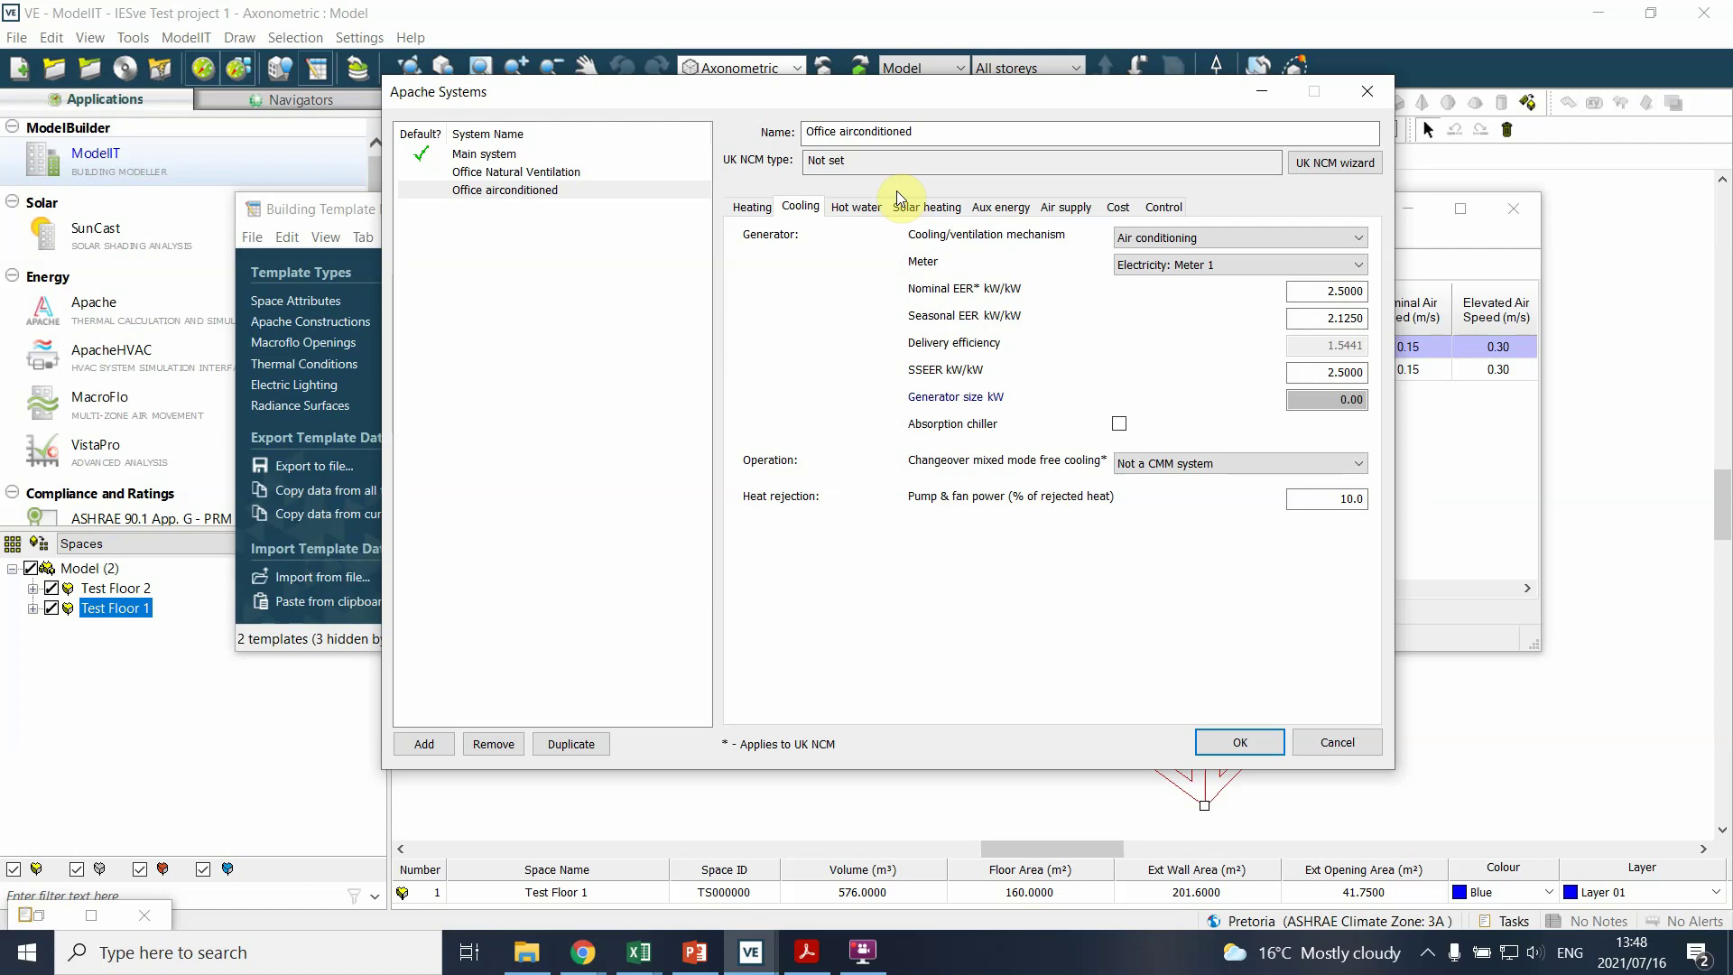
- Look over the two office systems in the list and accept the Apache Systems settings
left_click(521, 175)
left_click(506, 189)
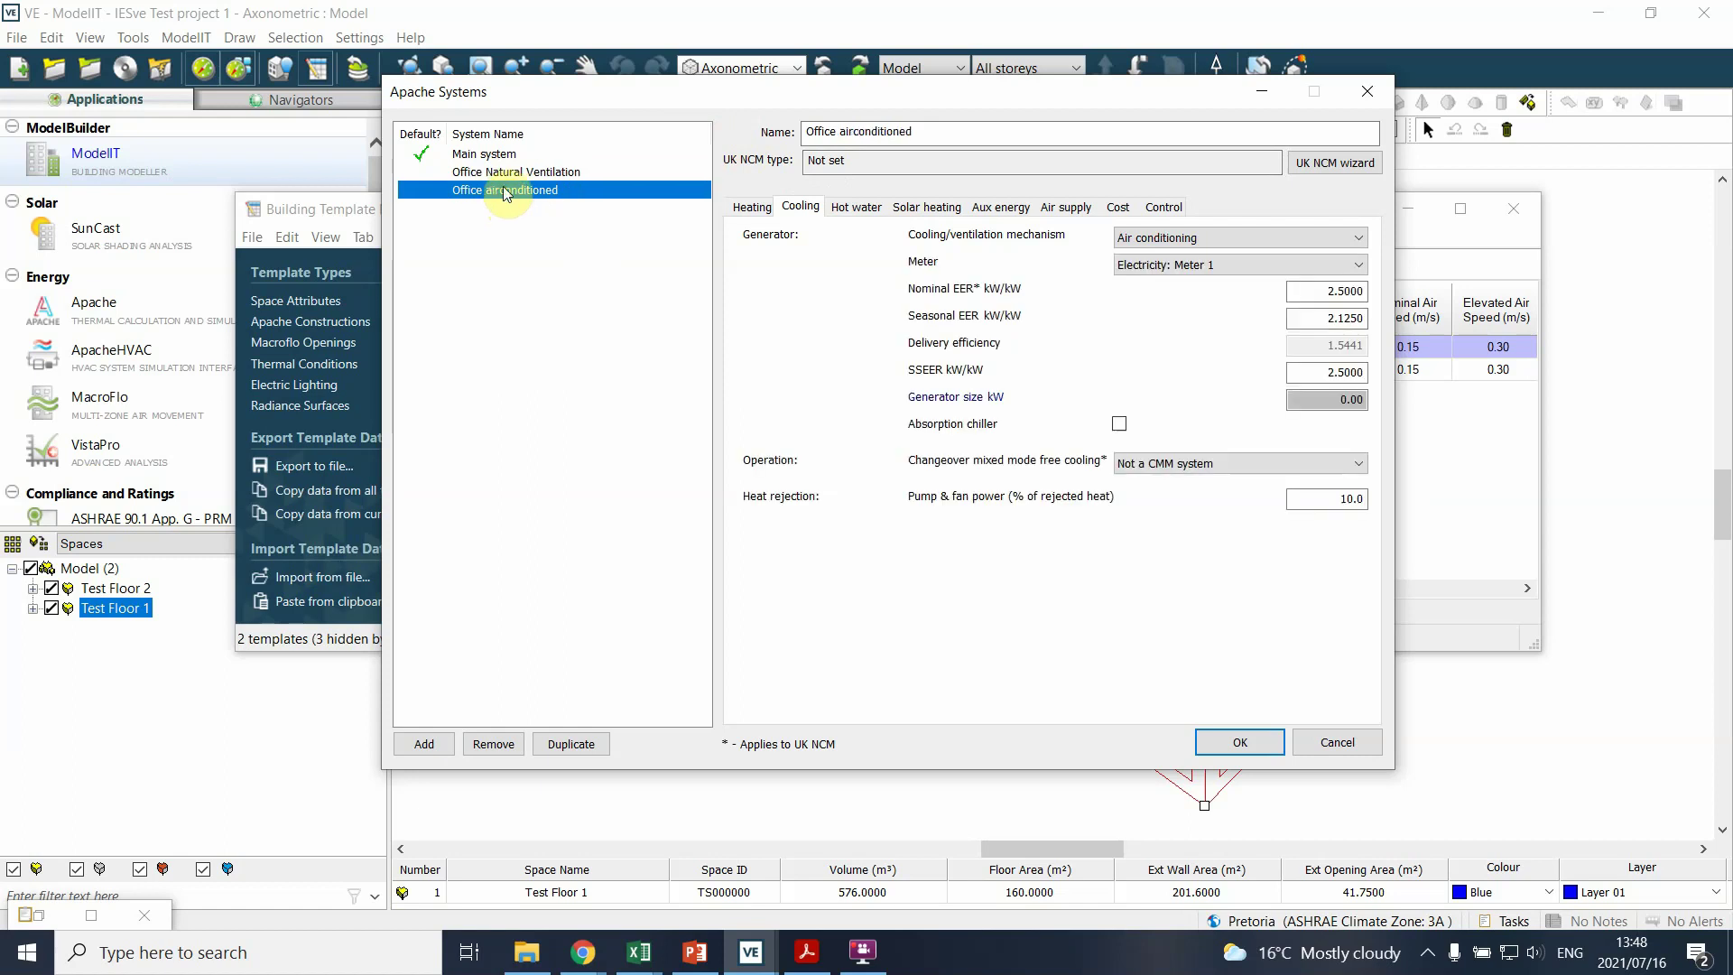
left_click(510, 174)
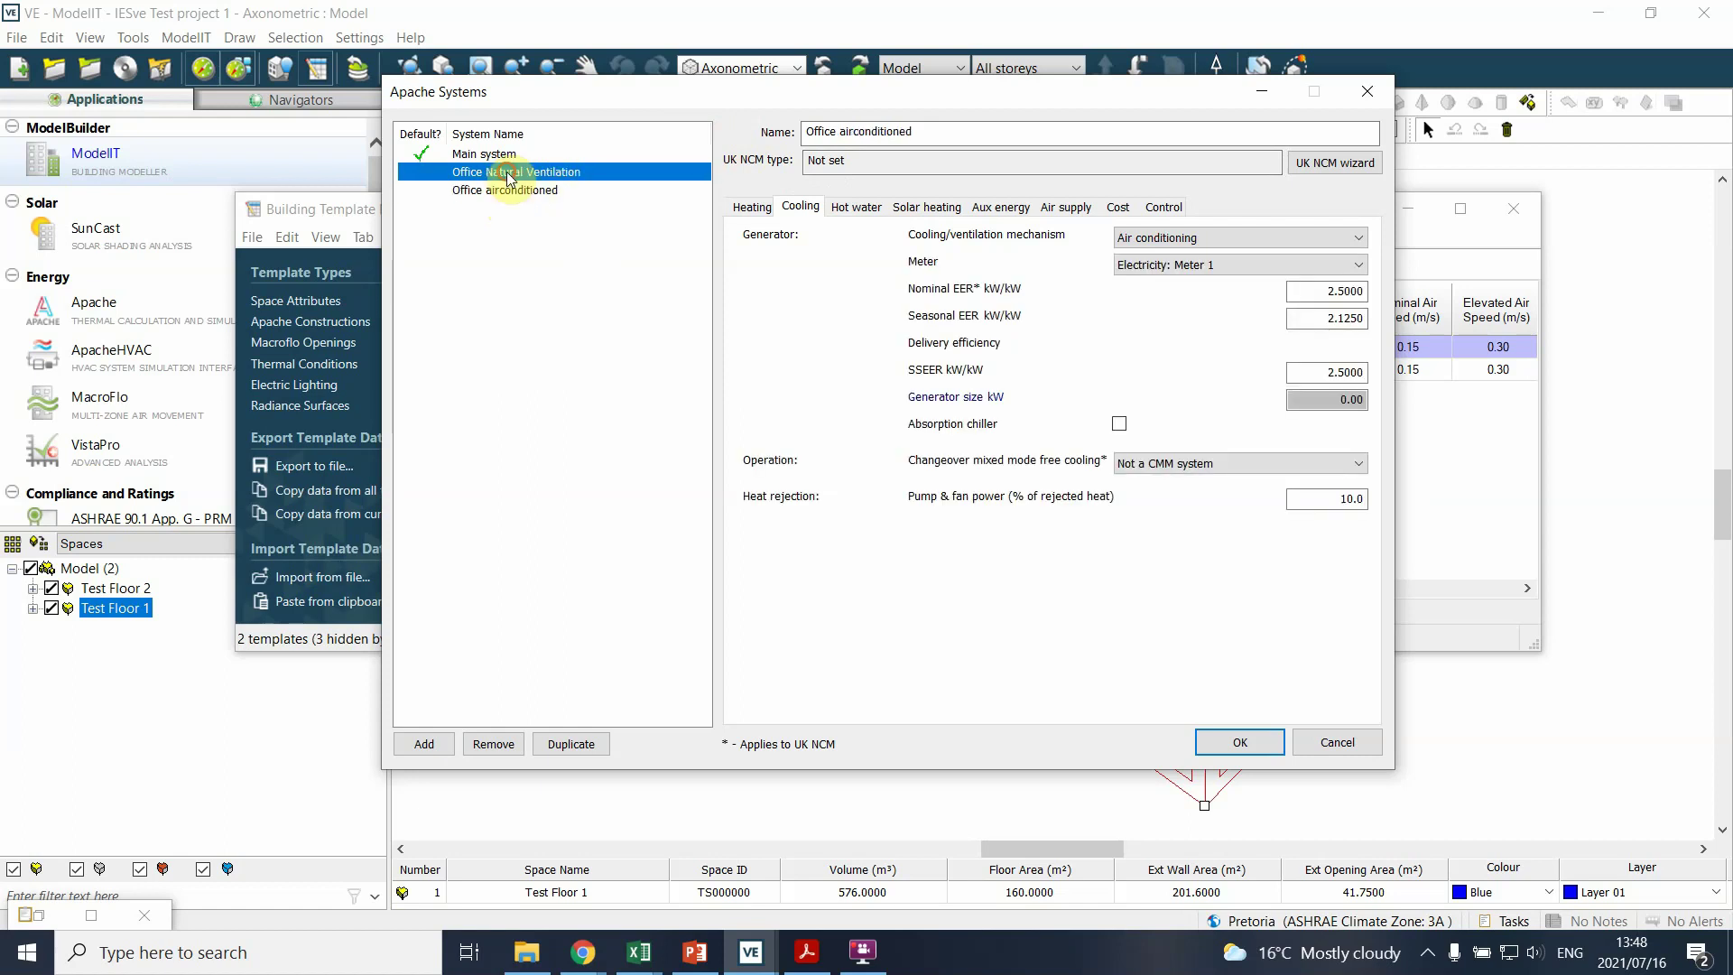
left_click(1235, 743)
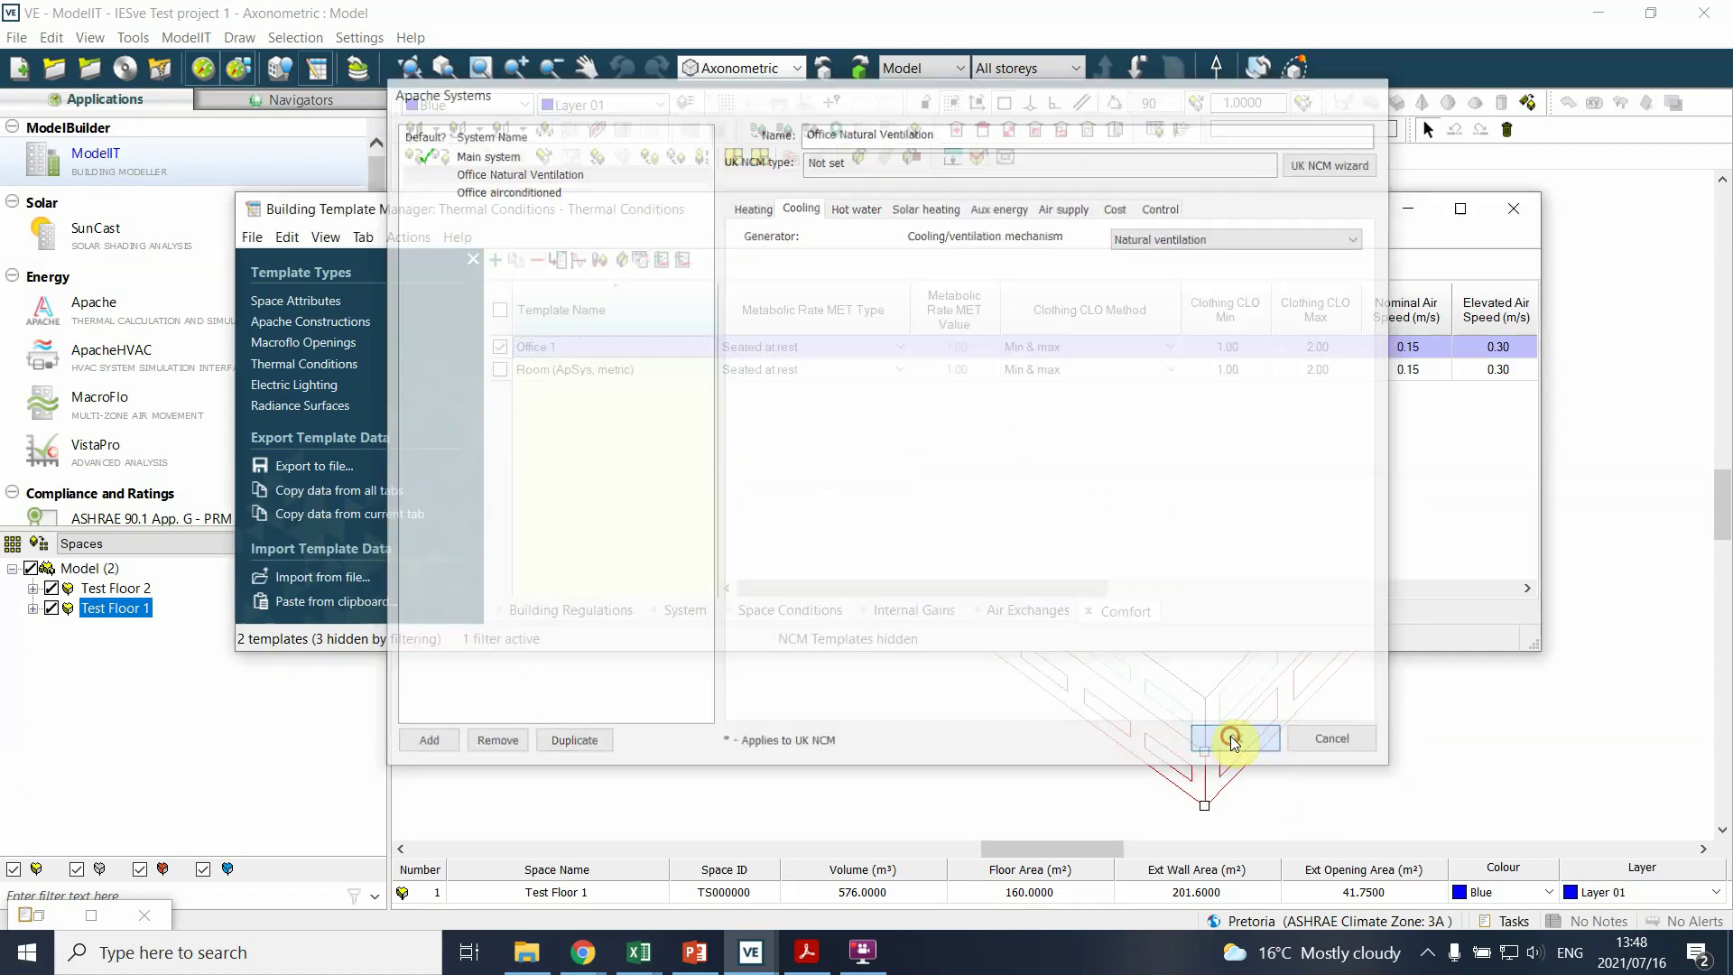
- Assign Office Natural Ventilation as the system of the Office 1 thermal template
left_click(698, 614)
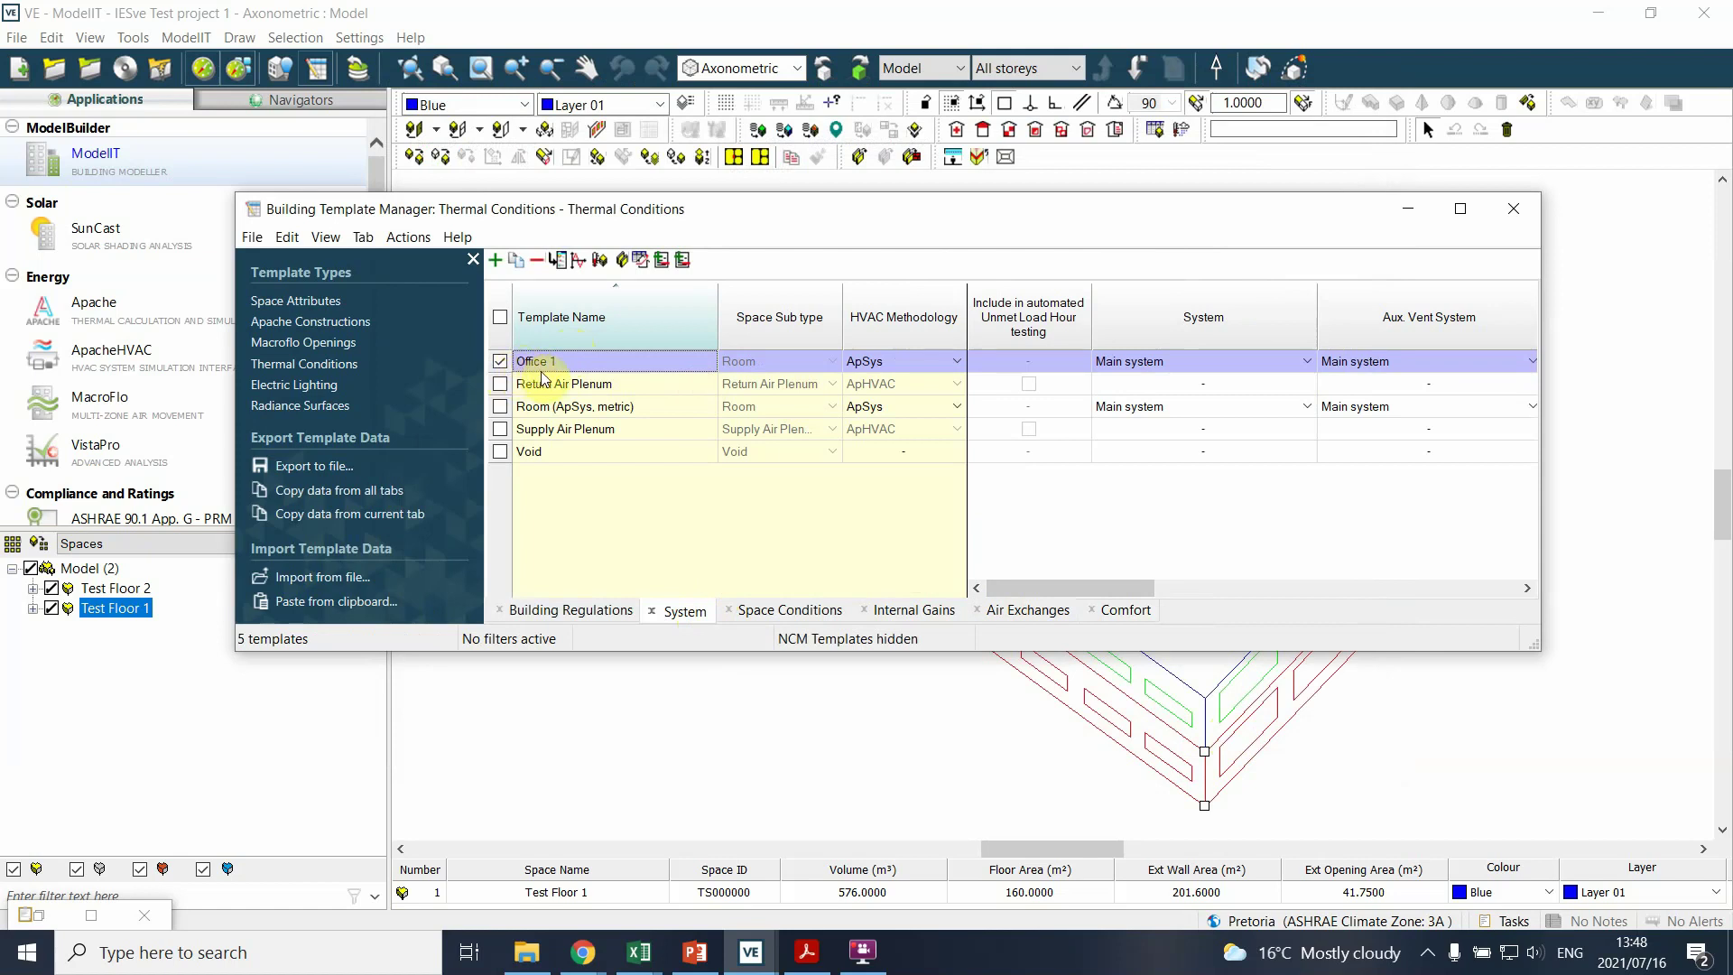
left_click_drag(1102, 592, 1131, 593)
left_click(1306, 361)
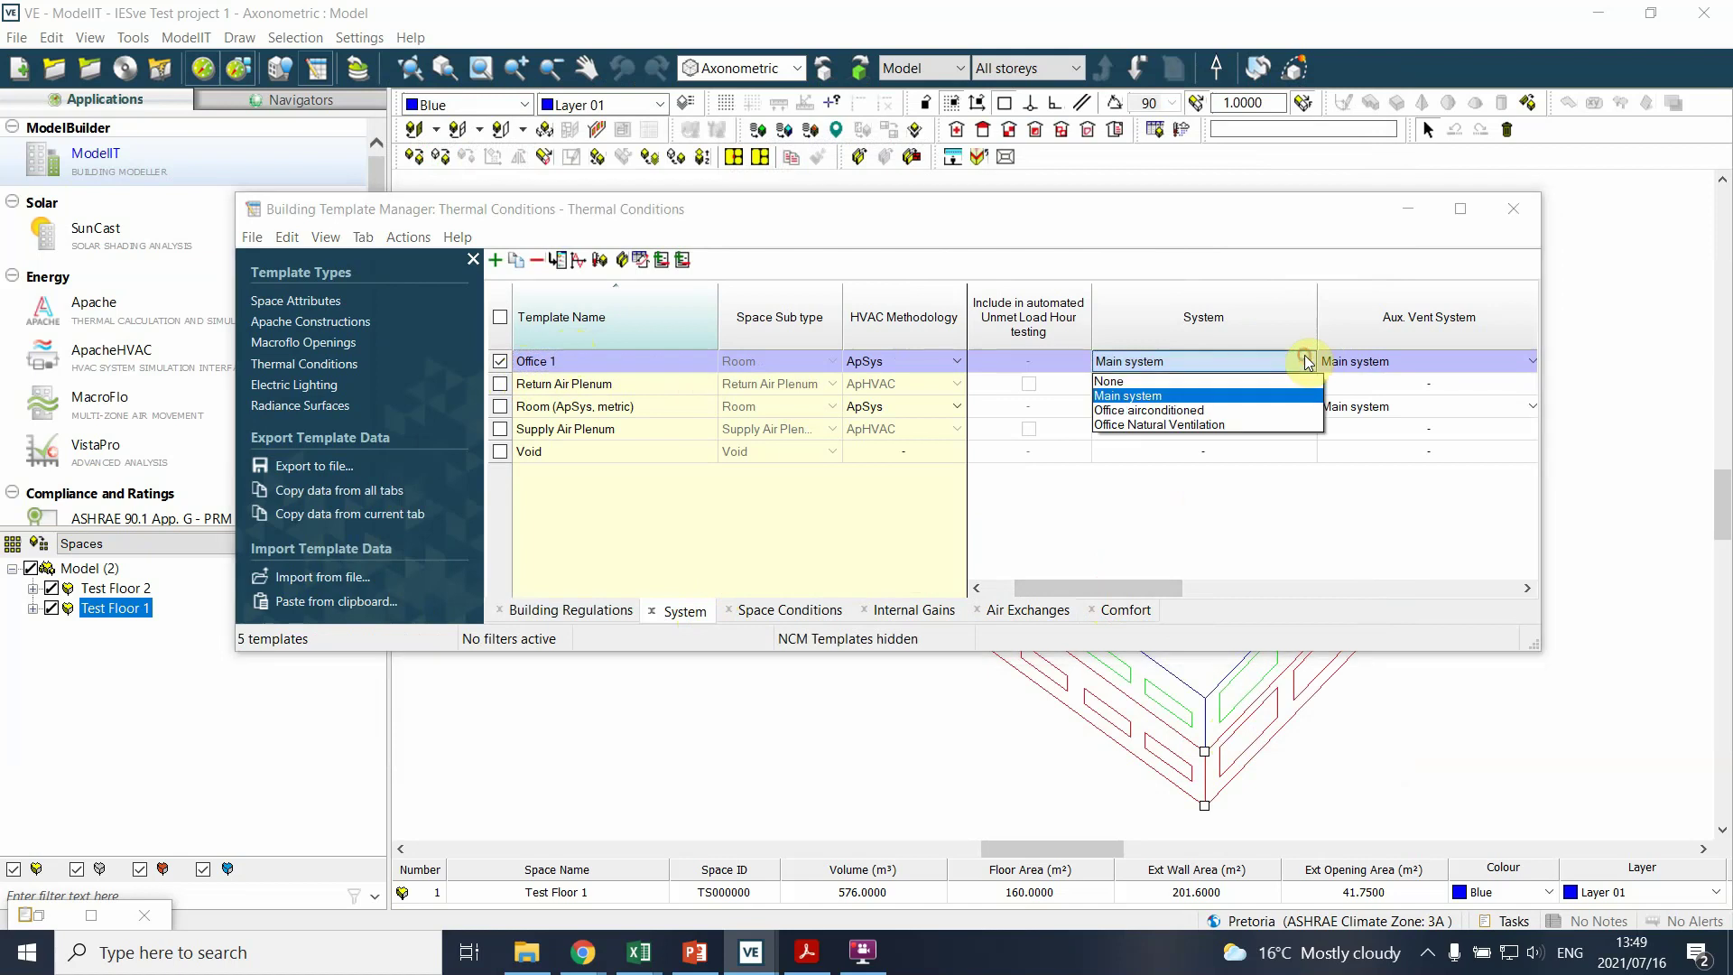
left_click(1216, 426)
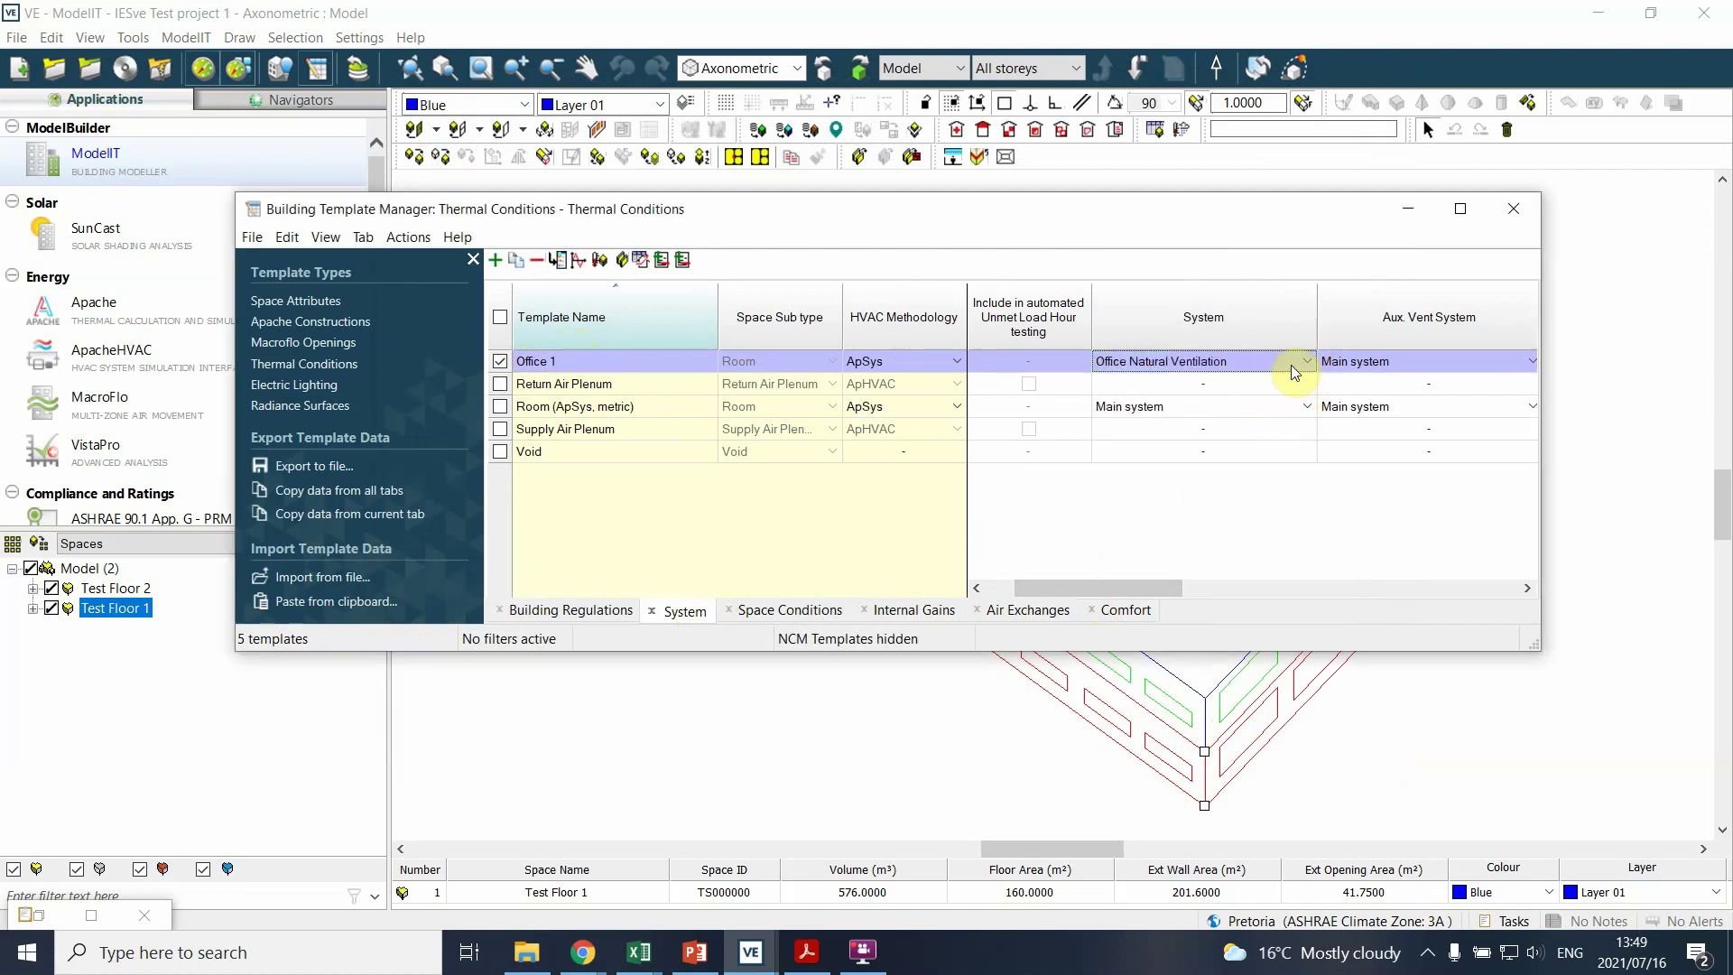
- Assign Office Natural Ventilation as both the auxiliary ventilation system and the DHW system of the Office 1 template
left_click(1403, 361)
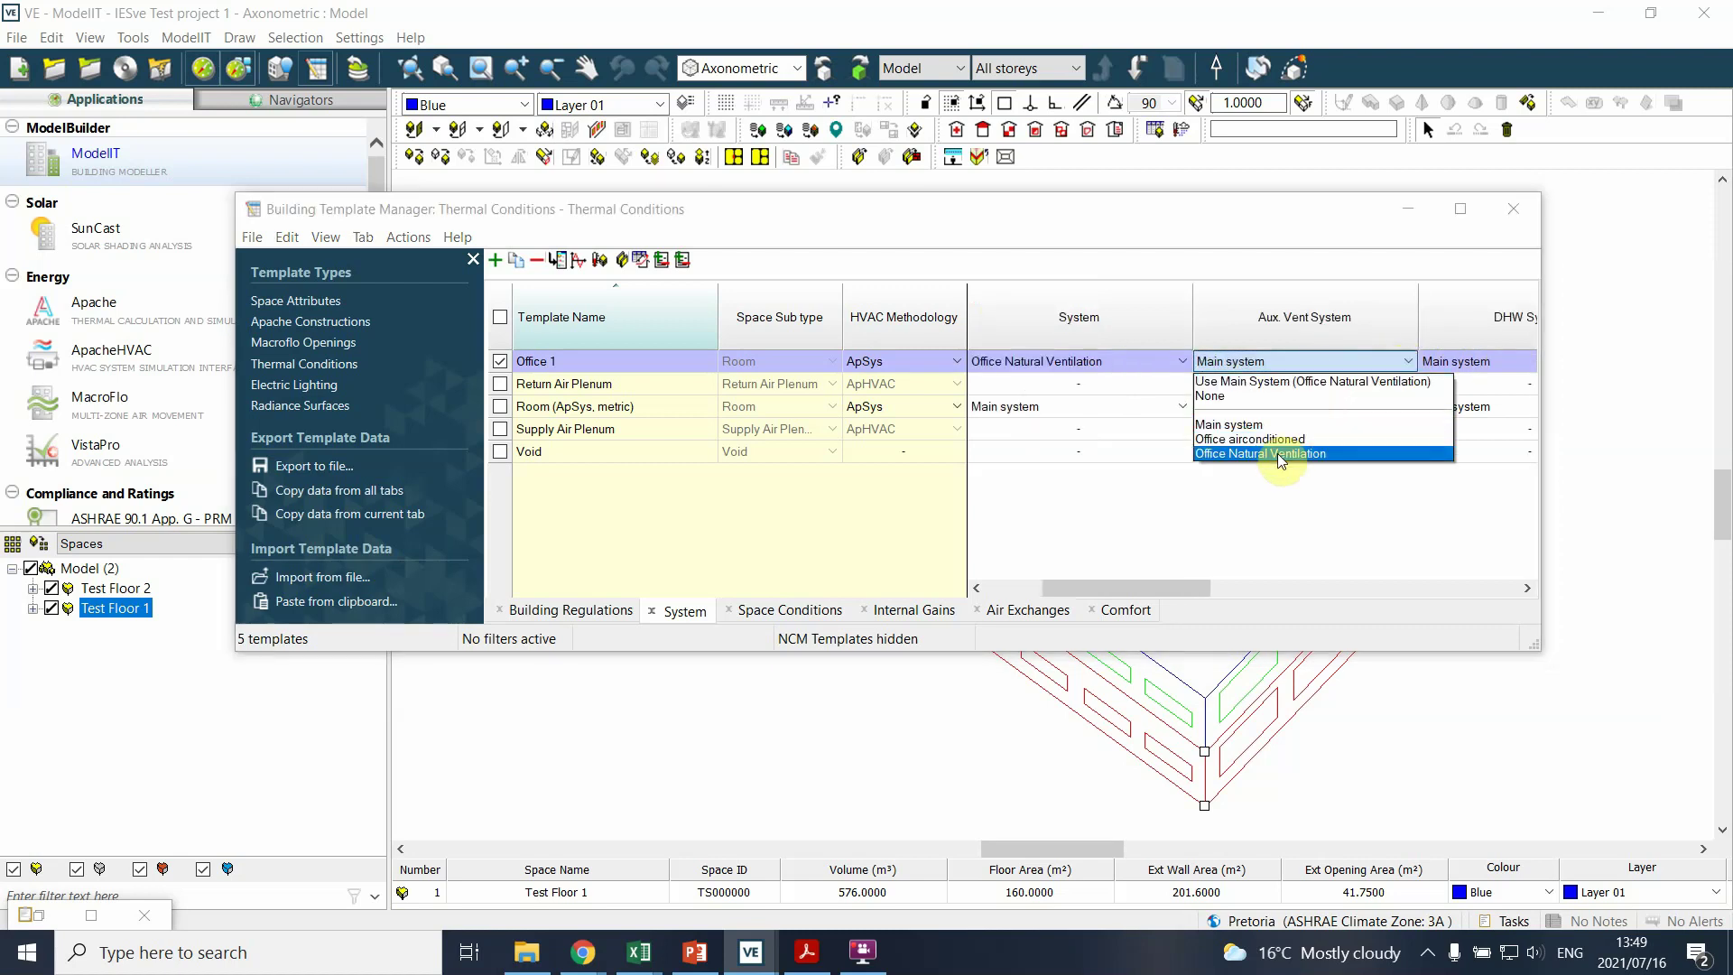
left_click(1276, 453)
left_click_drag(1109, 579, 1164, 581)
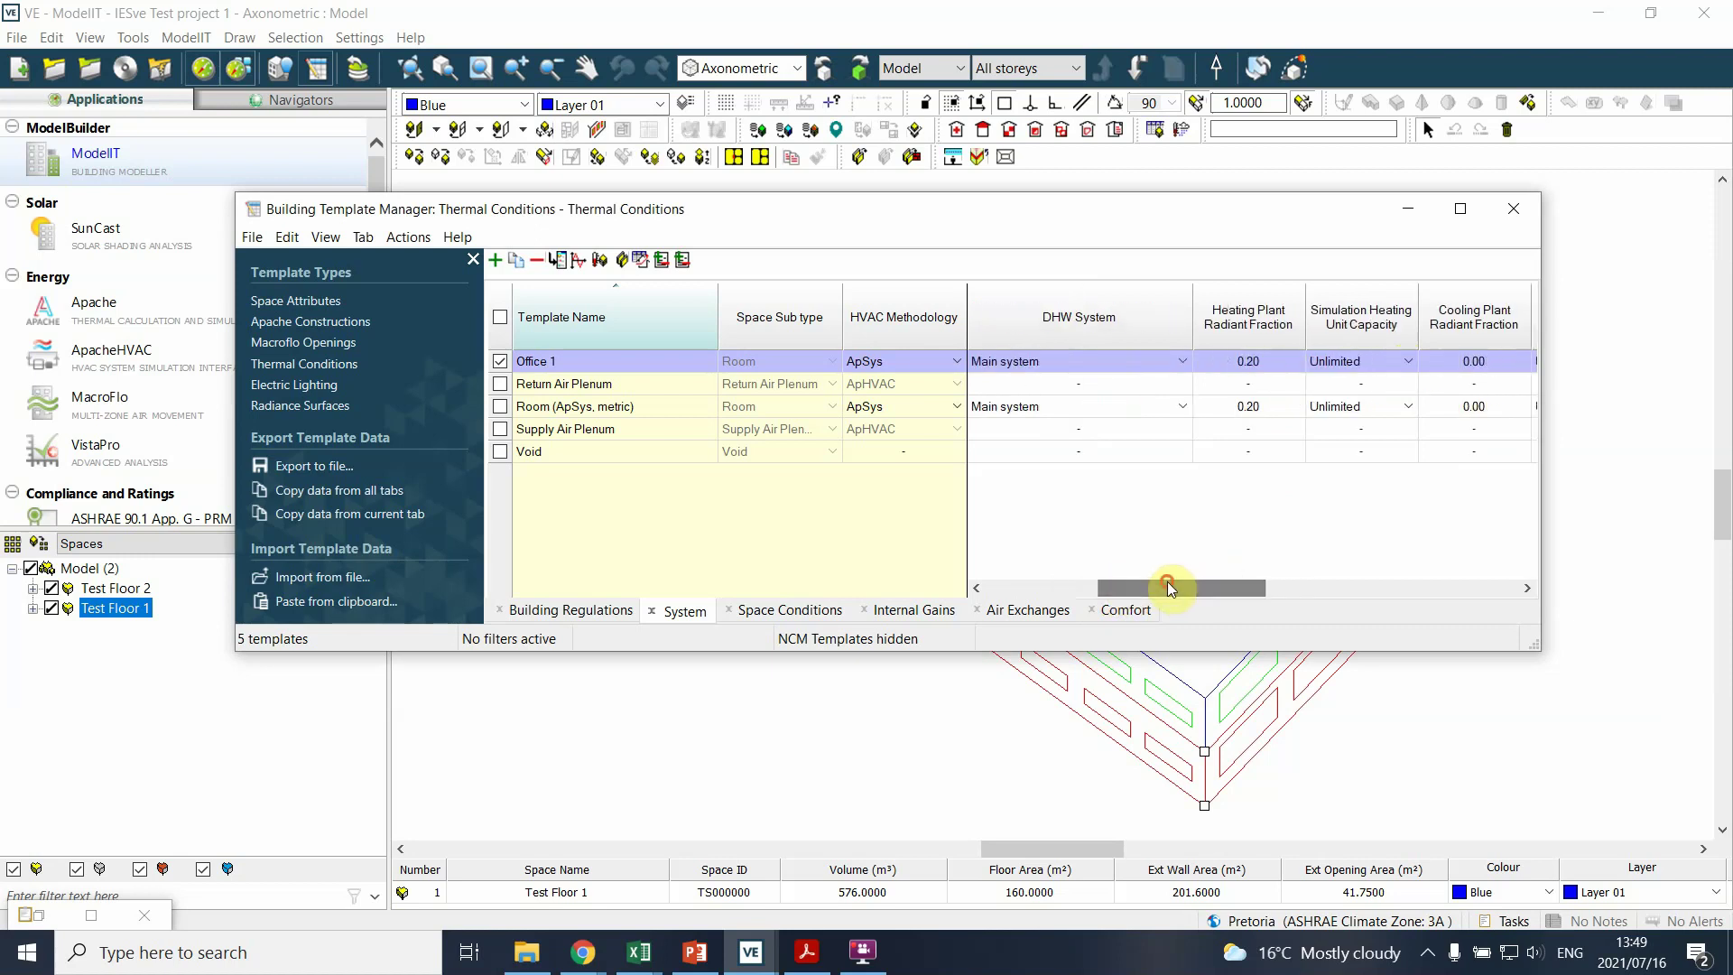
left_click(1182, 366)
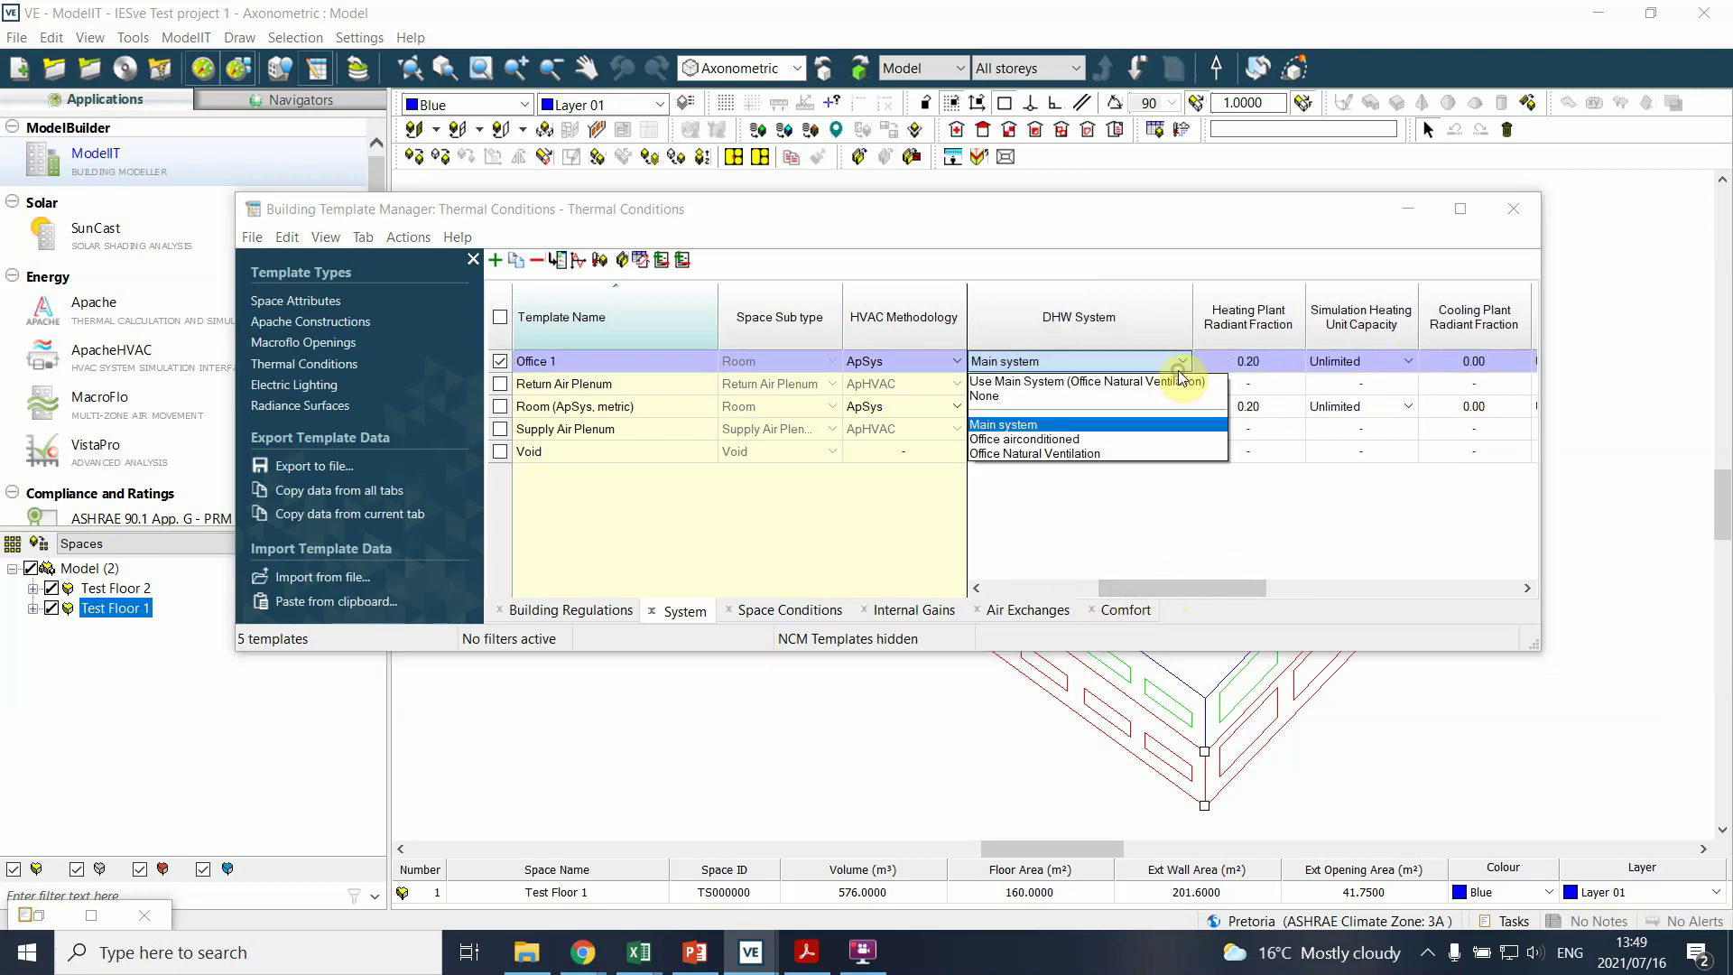
left_click(1047, 454)
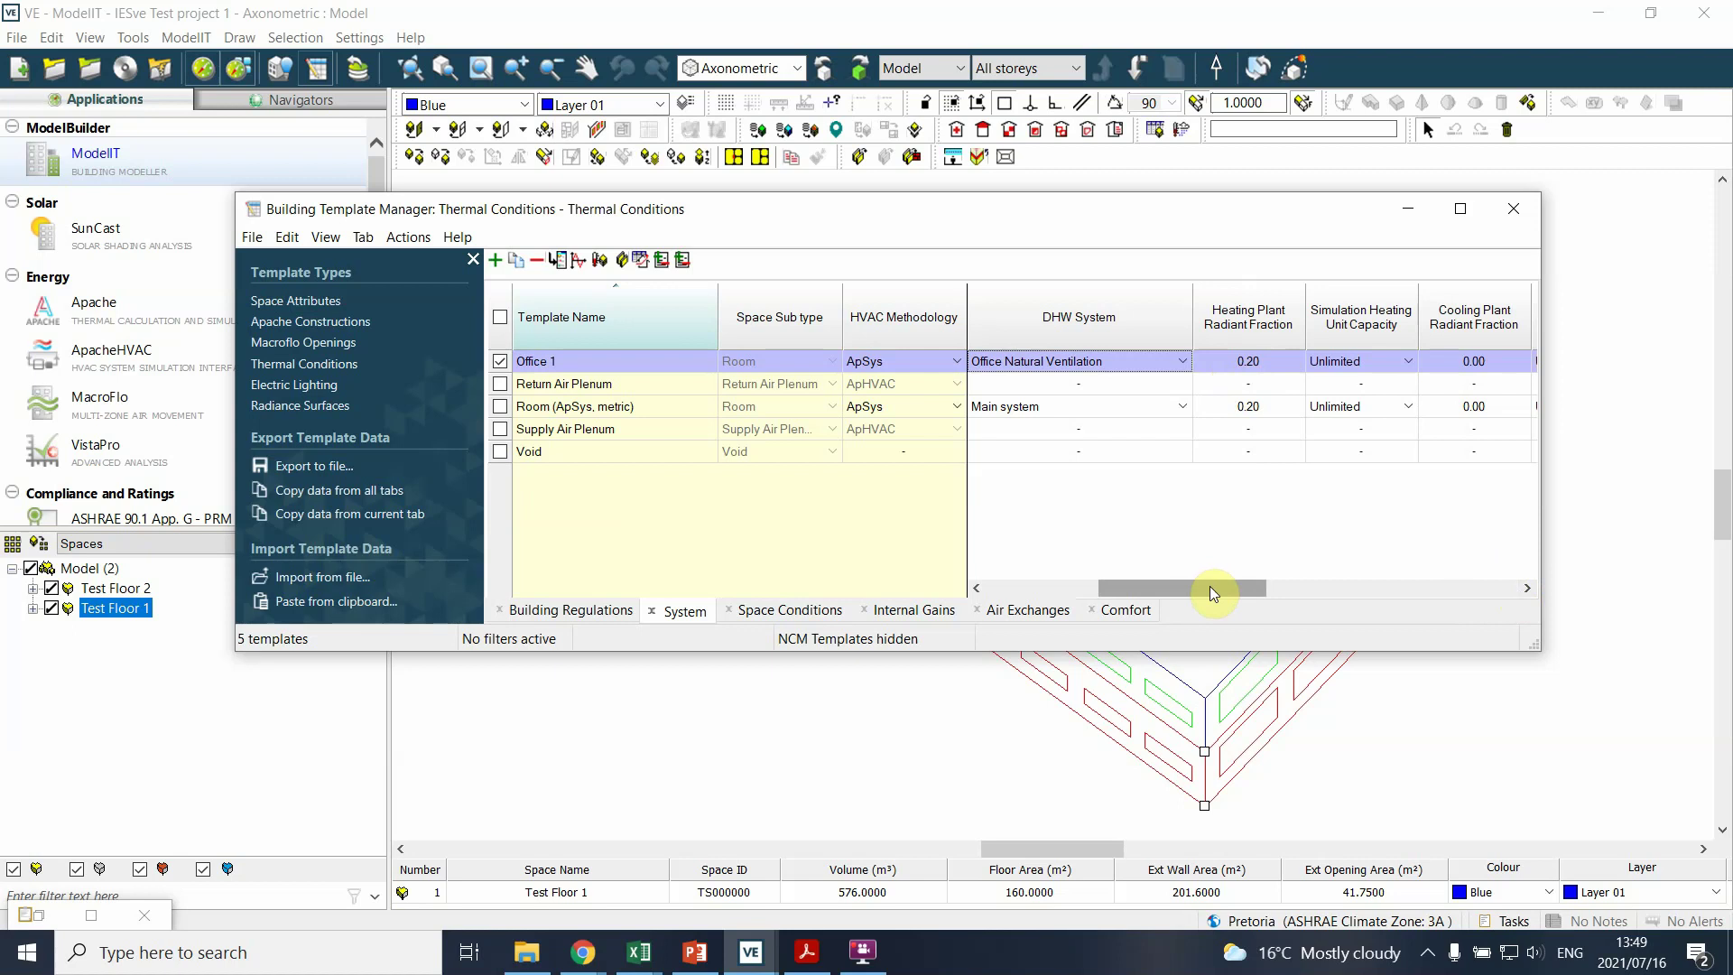
- Examine the outside air variation profiles available for the Office 1 template, keeping the current selection
left_click_drag(1210, 587, 1358, 600)
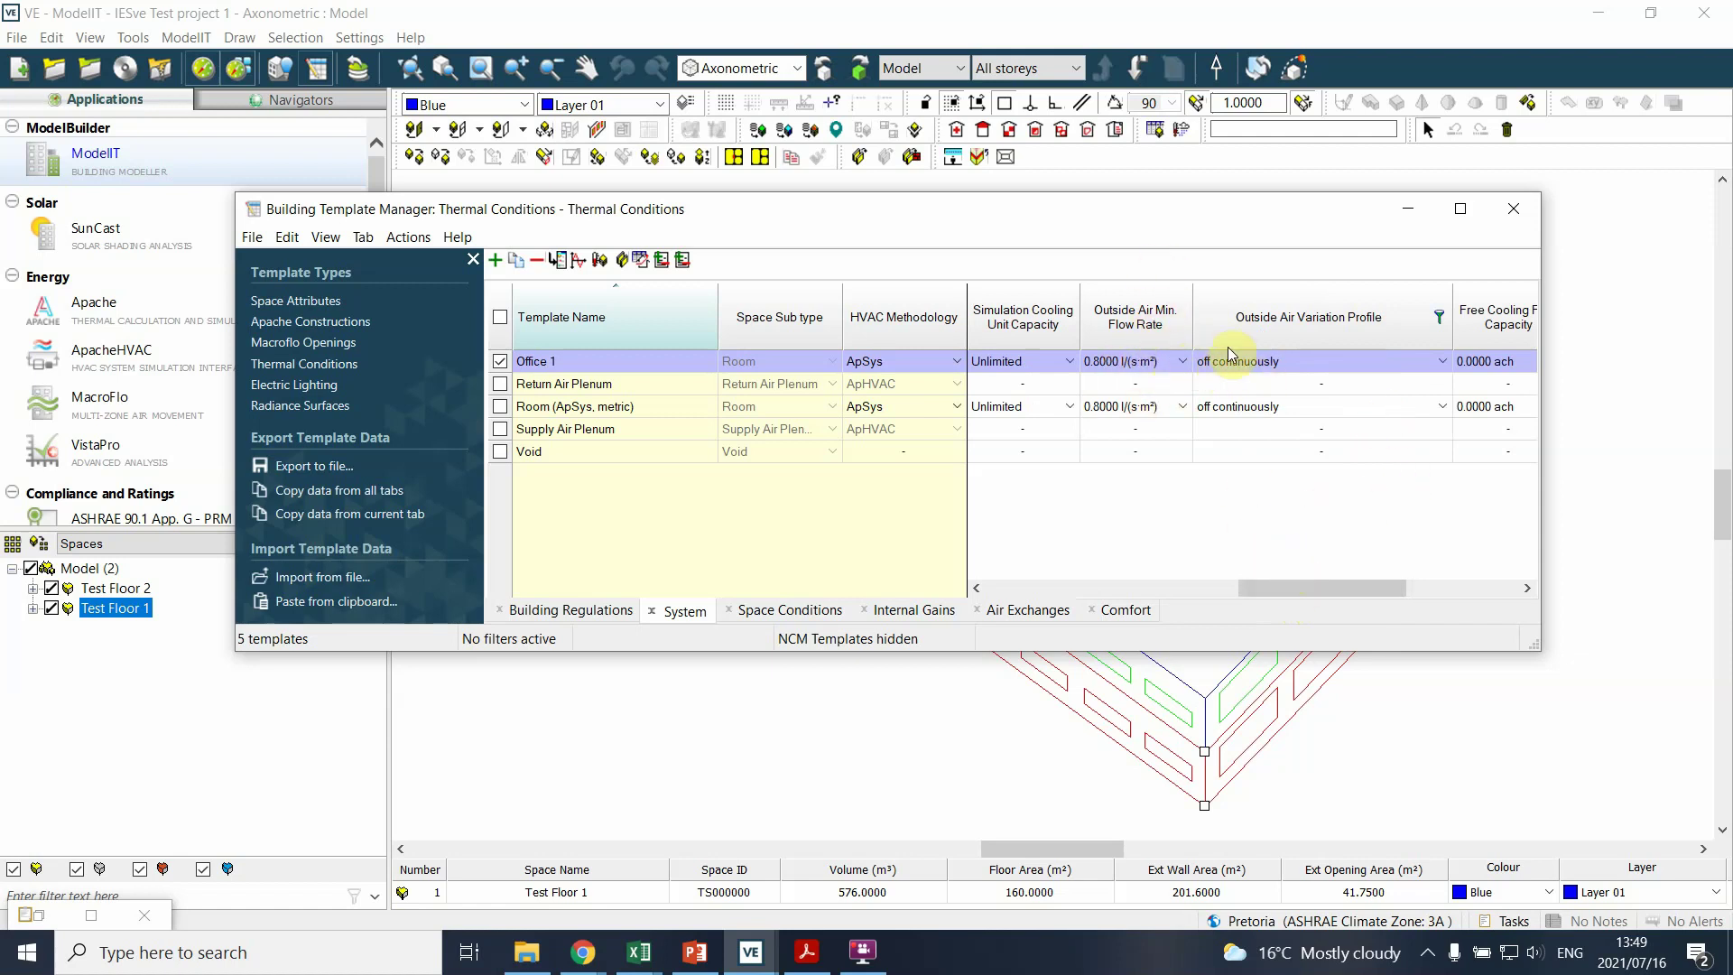
left_click(1405, 367)
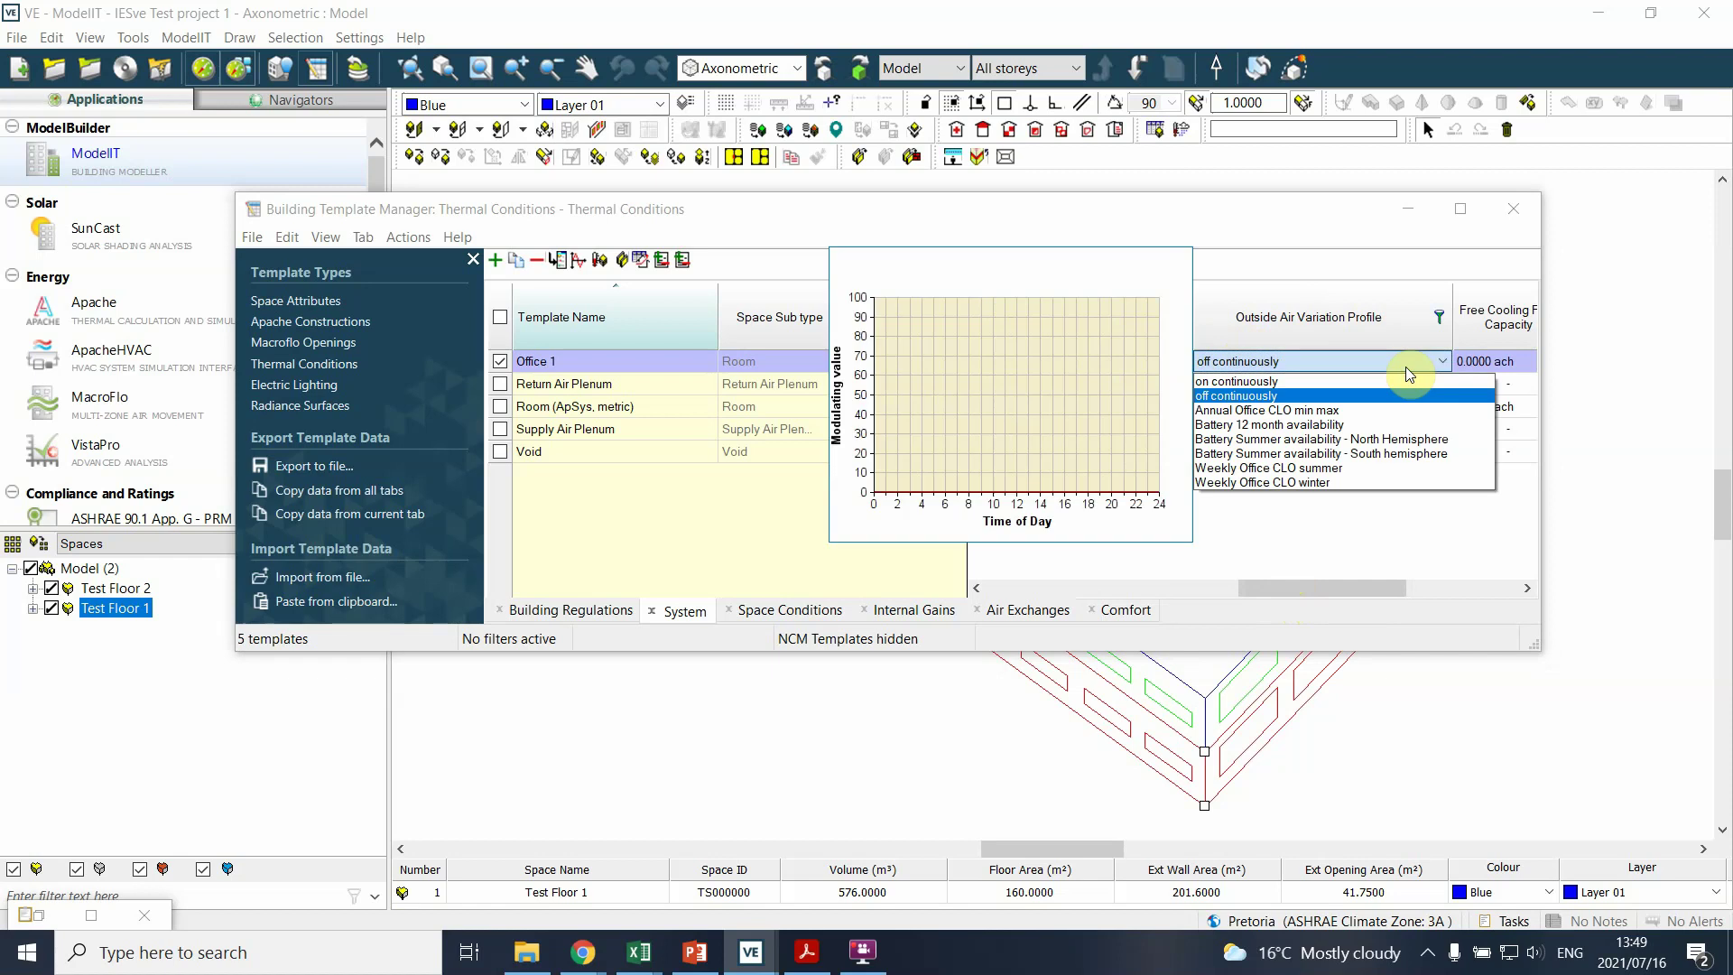
left_click(1361, 274)
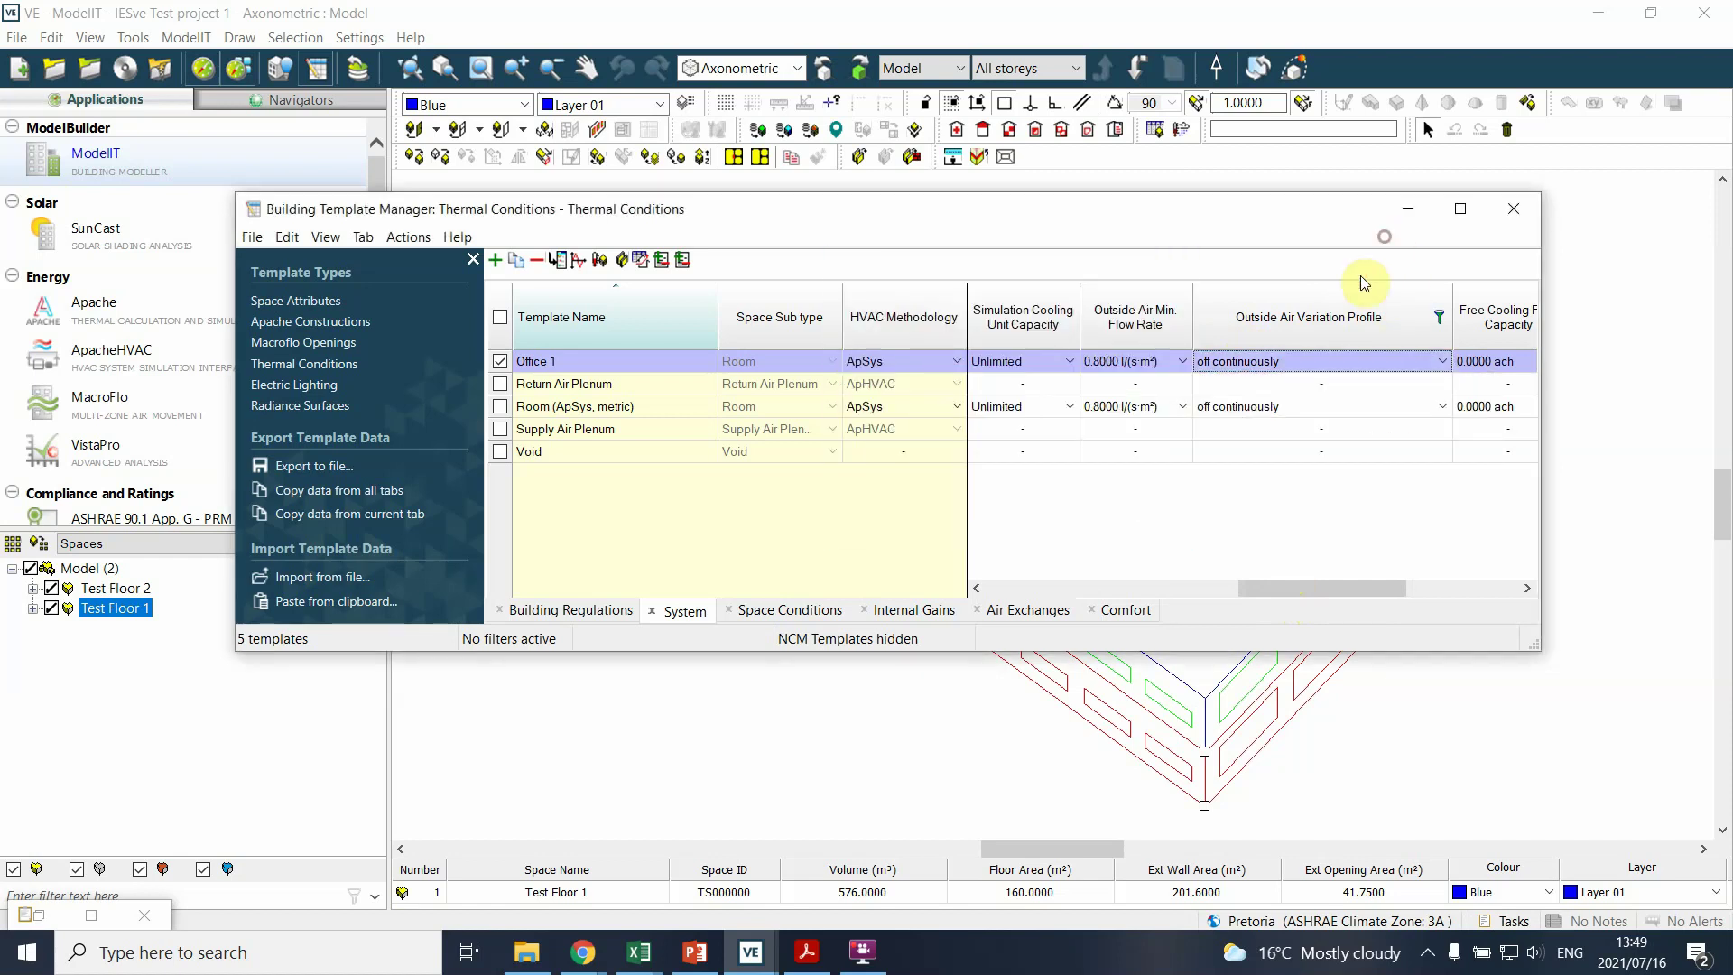
left_click(1342, 361)
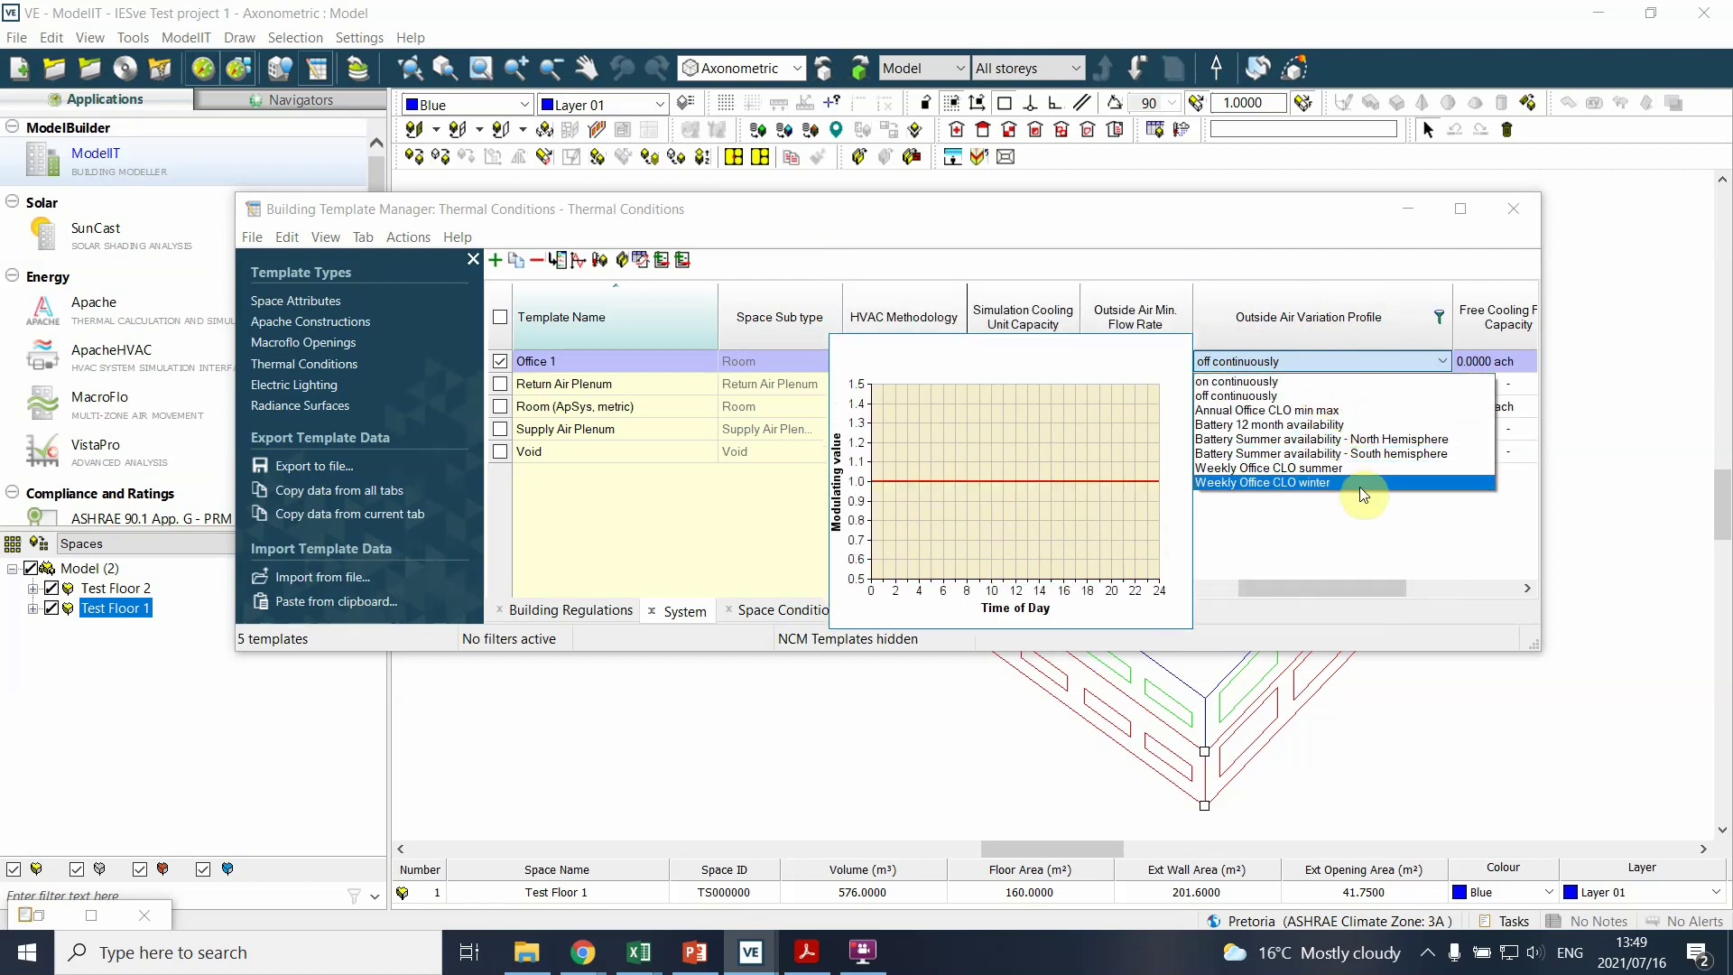
left_click(1356, 248)
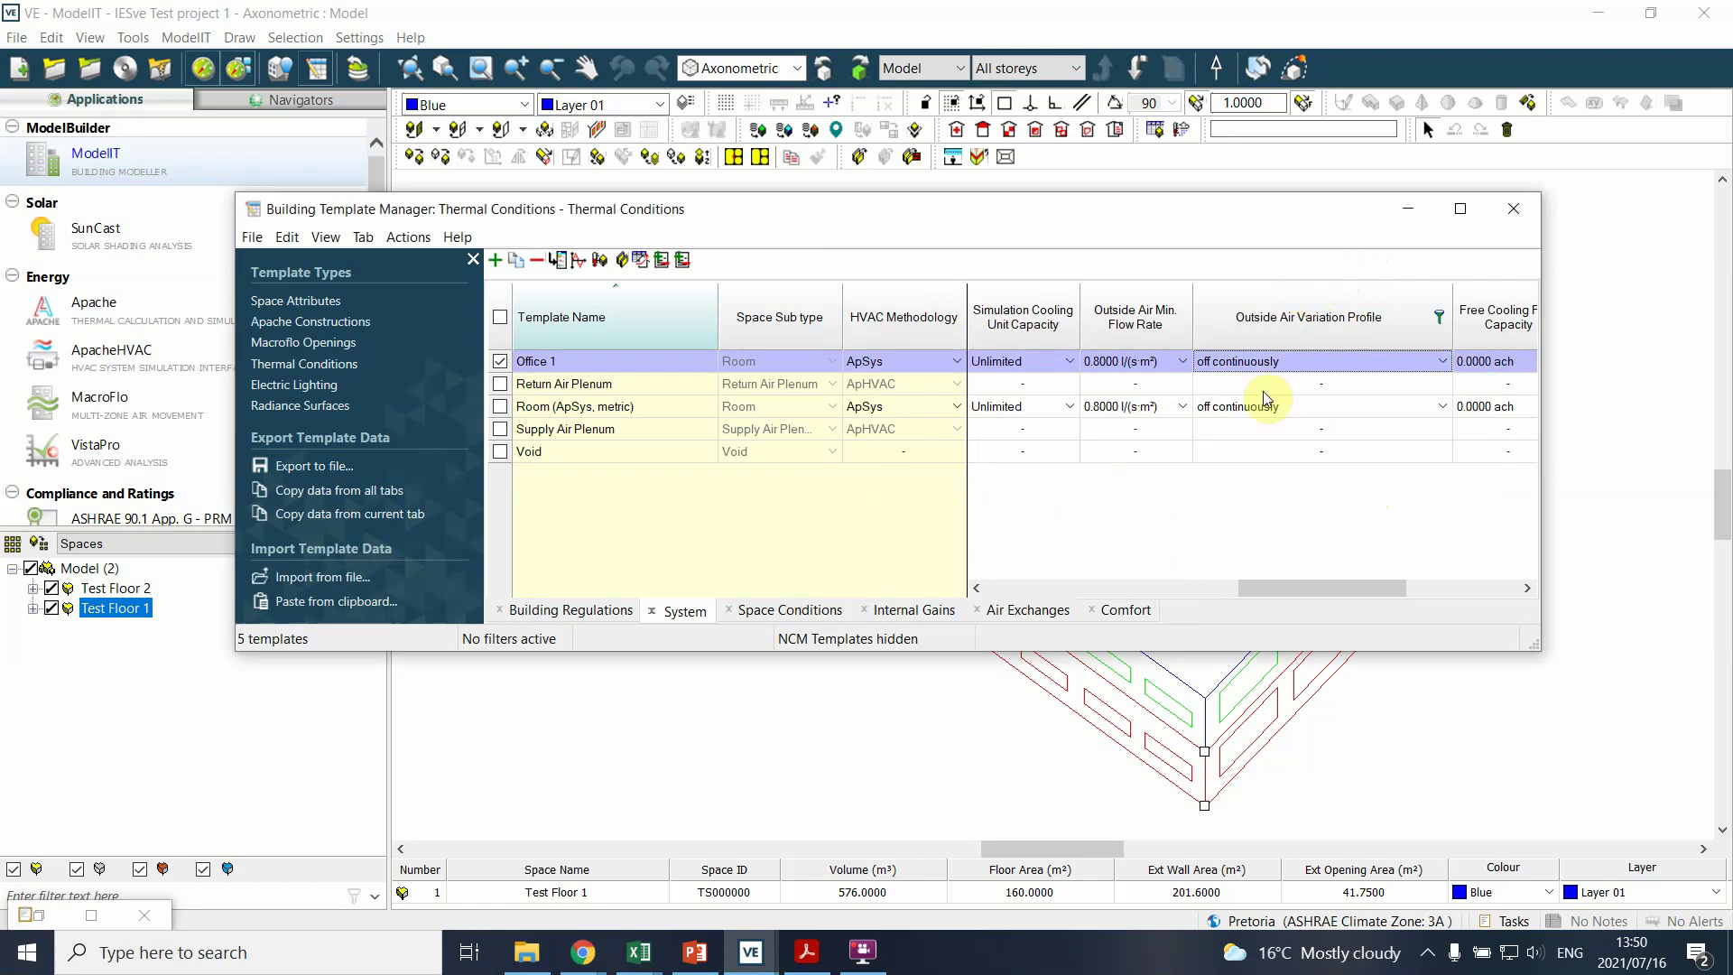
- Set the free cooling flow capacity of the Office 1 template to 7.5 l/s/person
left_click(1334, 588)
left_click_drag(1334, 587, 1359, 585)
left_click(1442, 361)
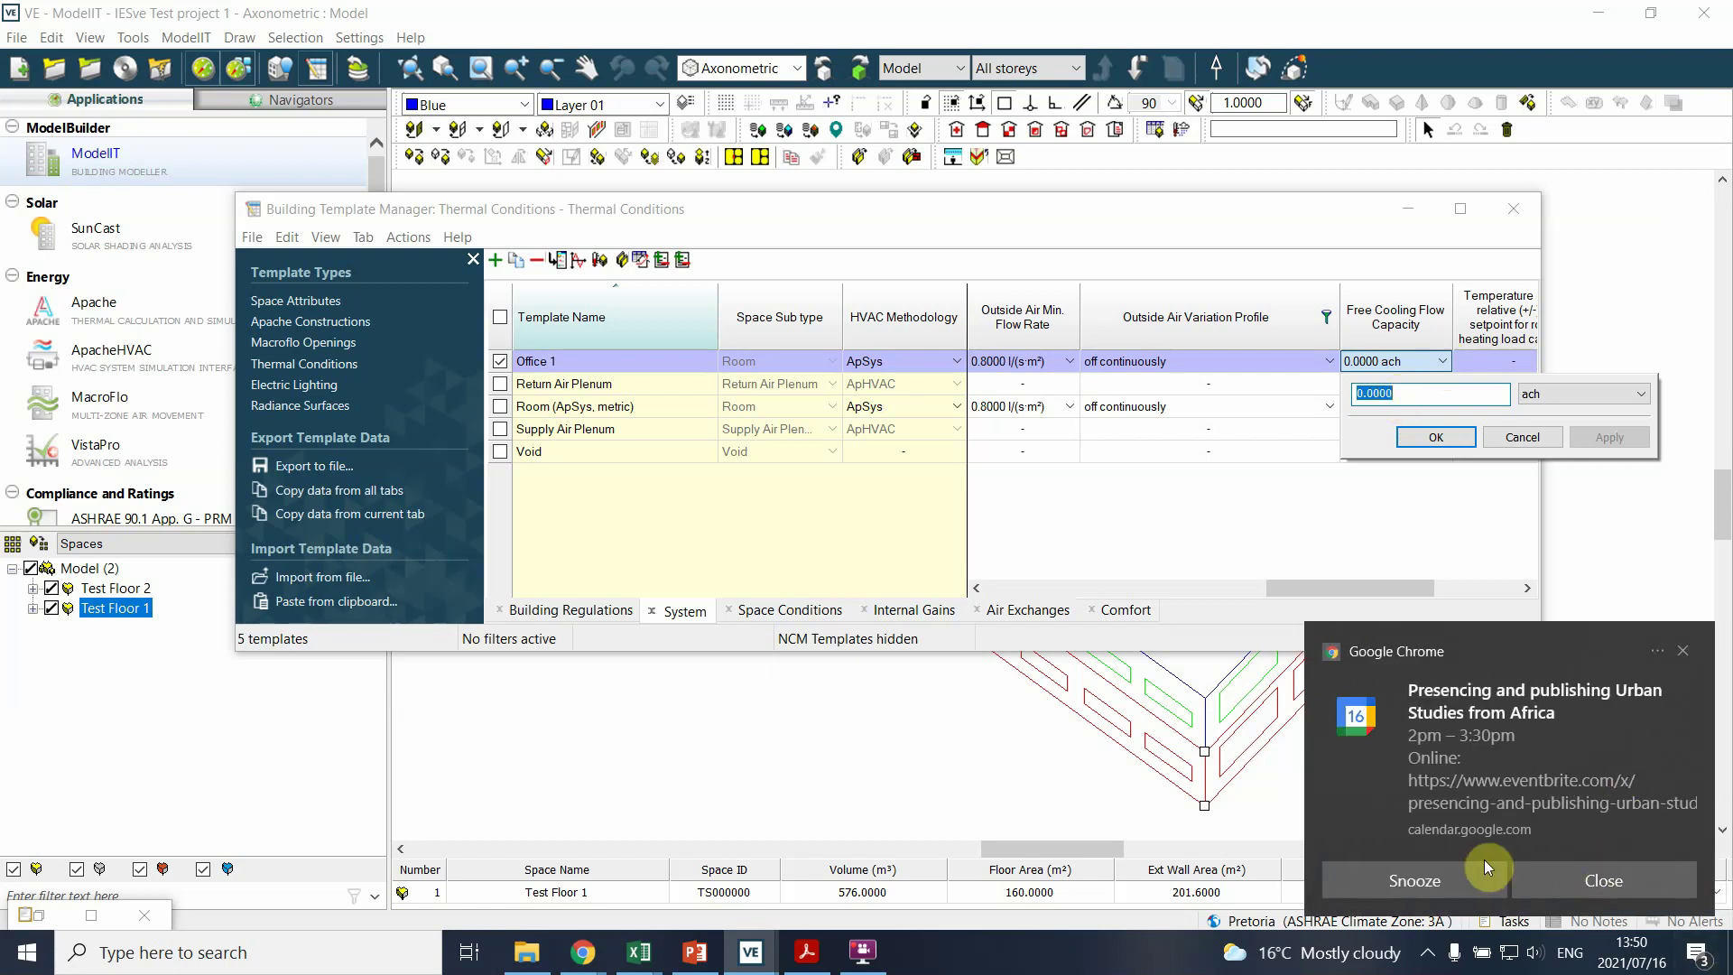
left_click(1603, 880)
left_click(1381, 361)
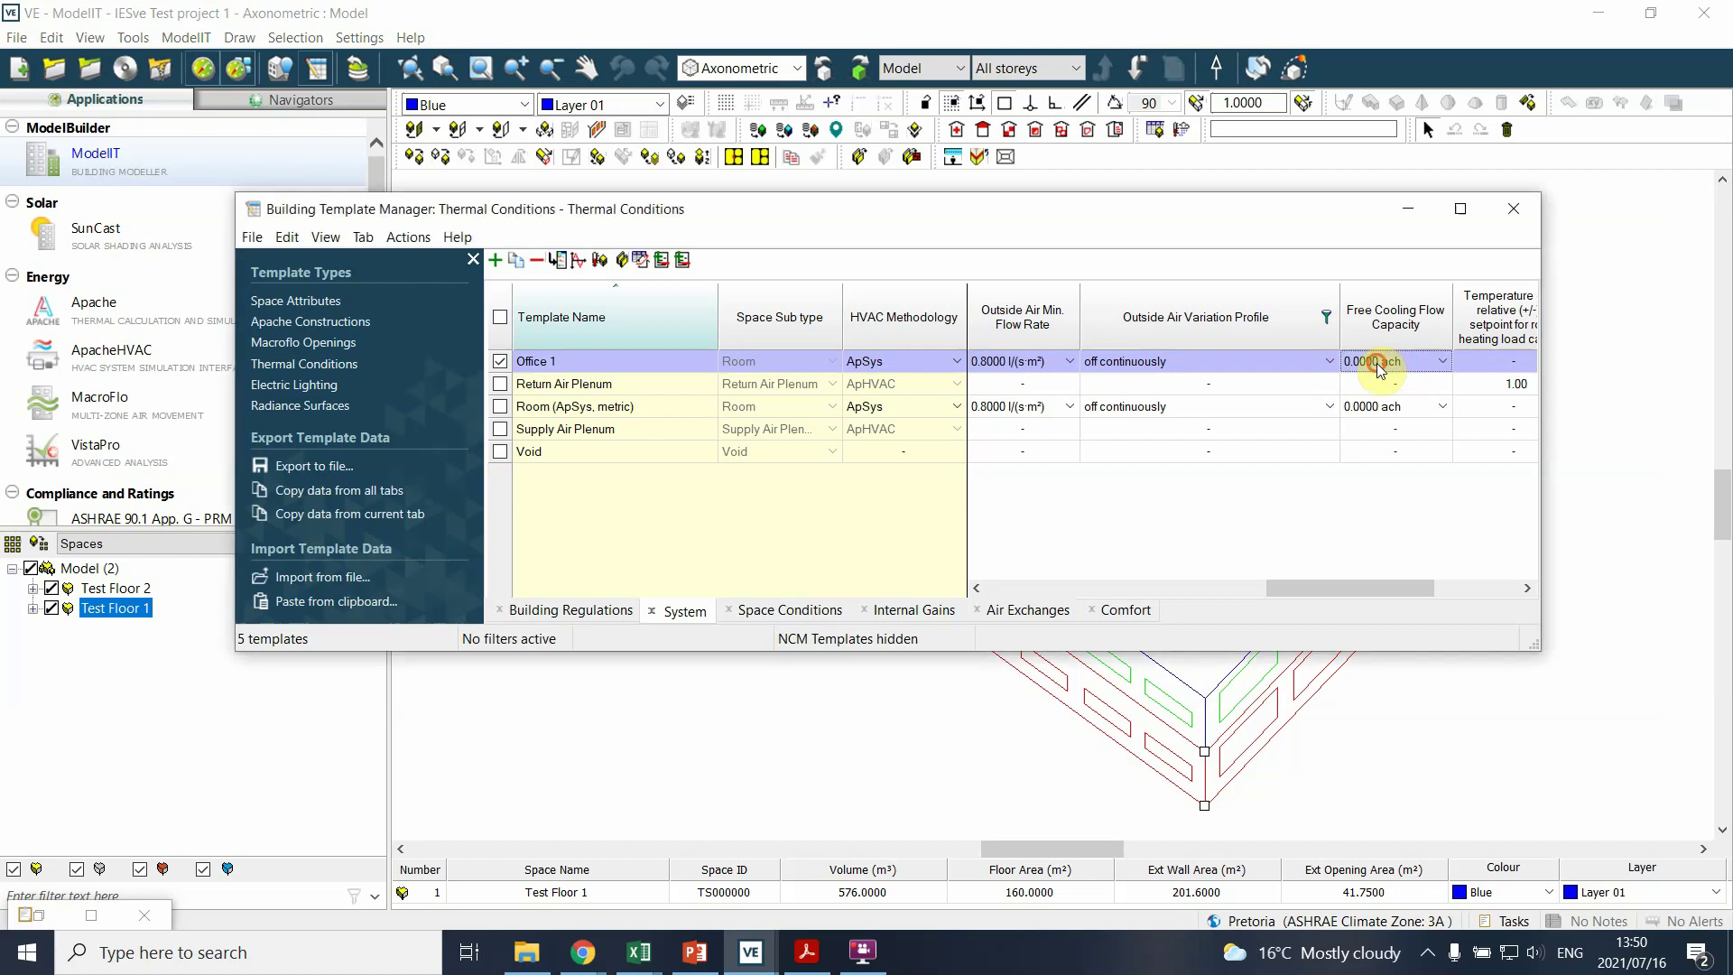
left_click_drag(1397, 395, 1235, 388)
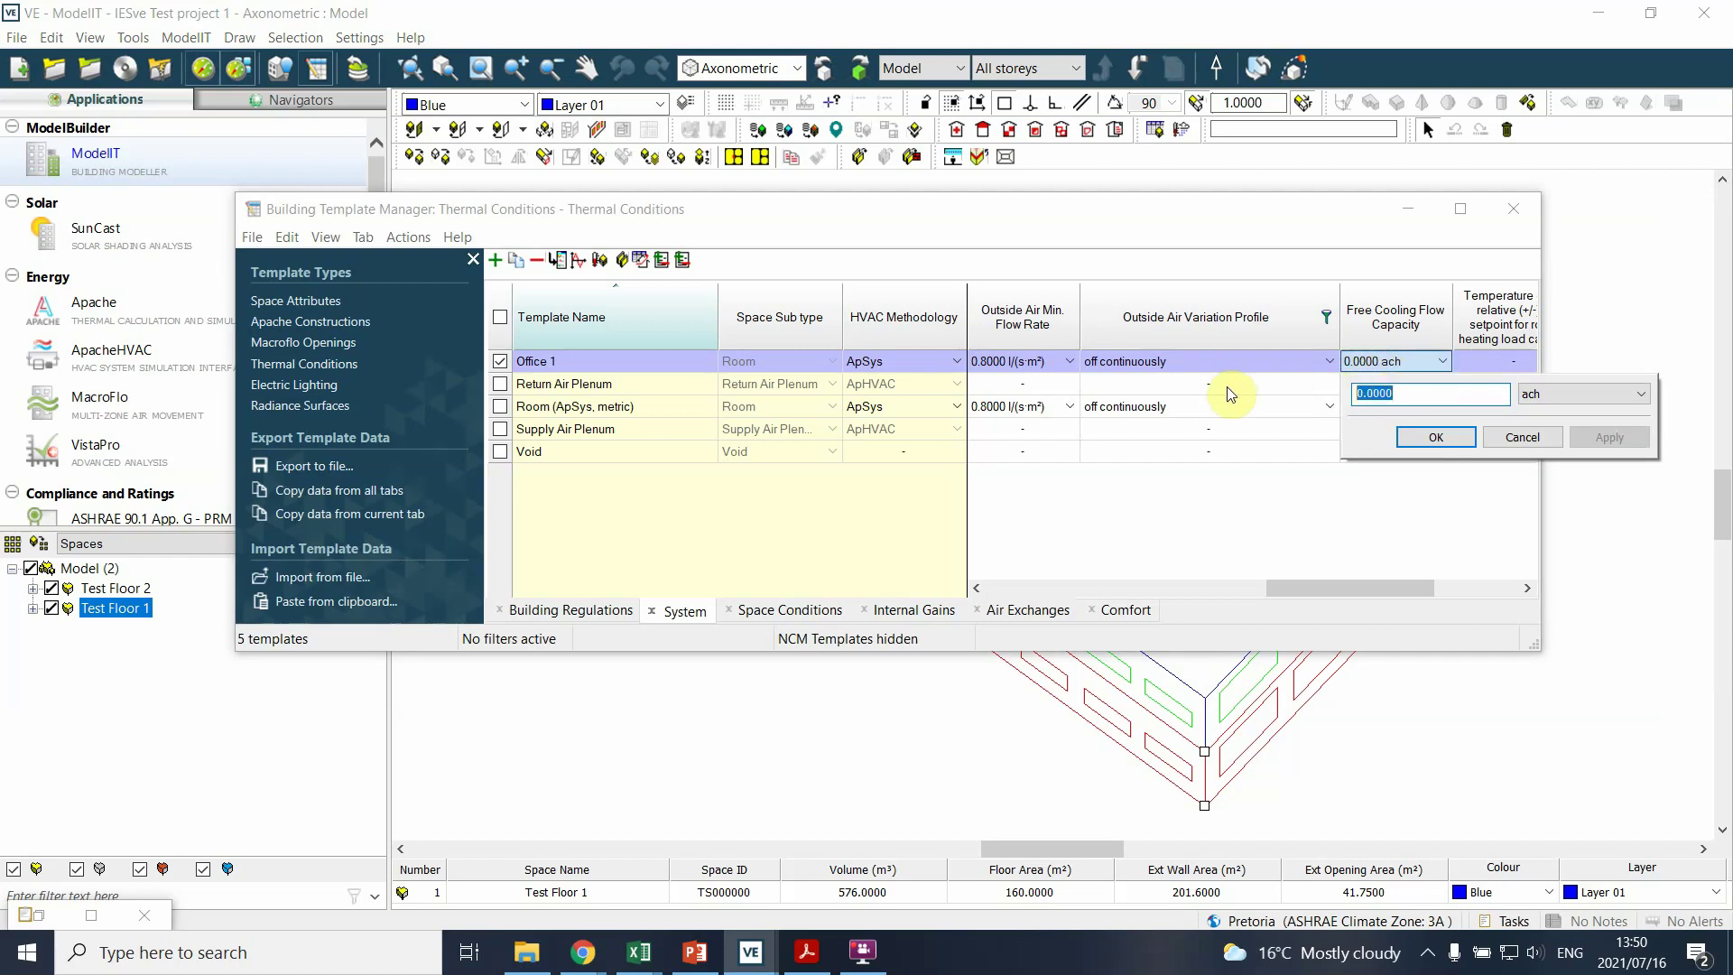
type("3.")
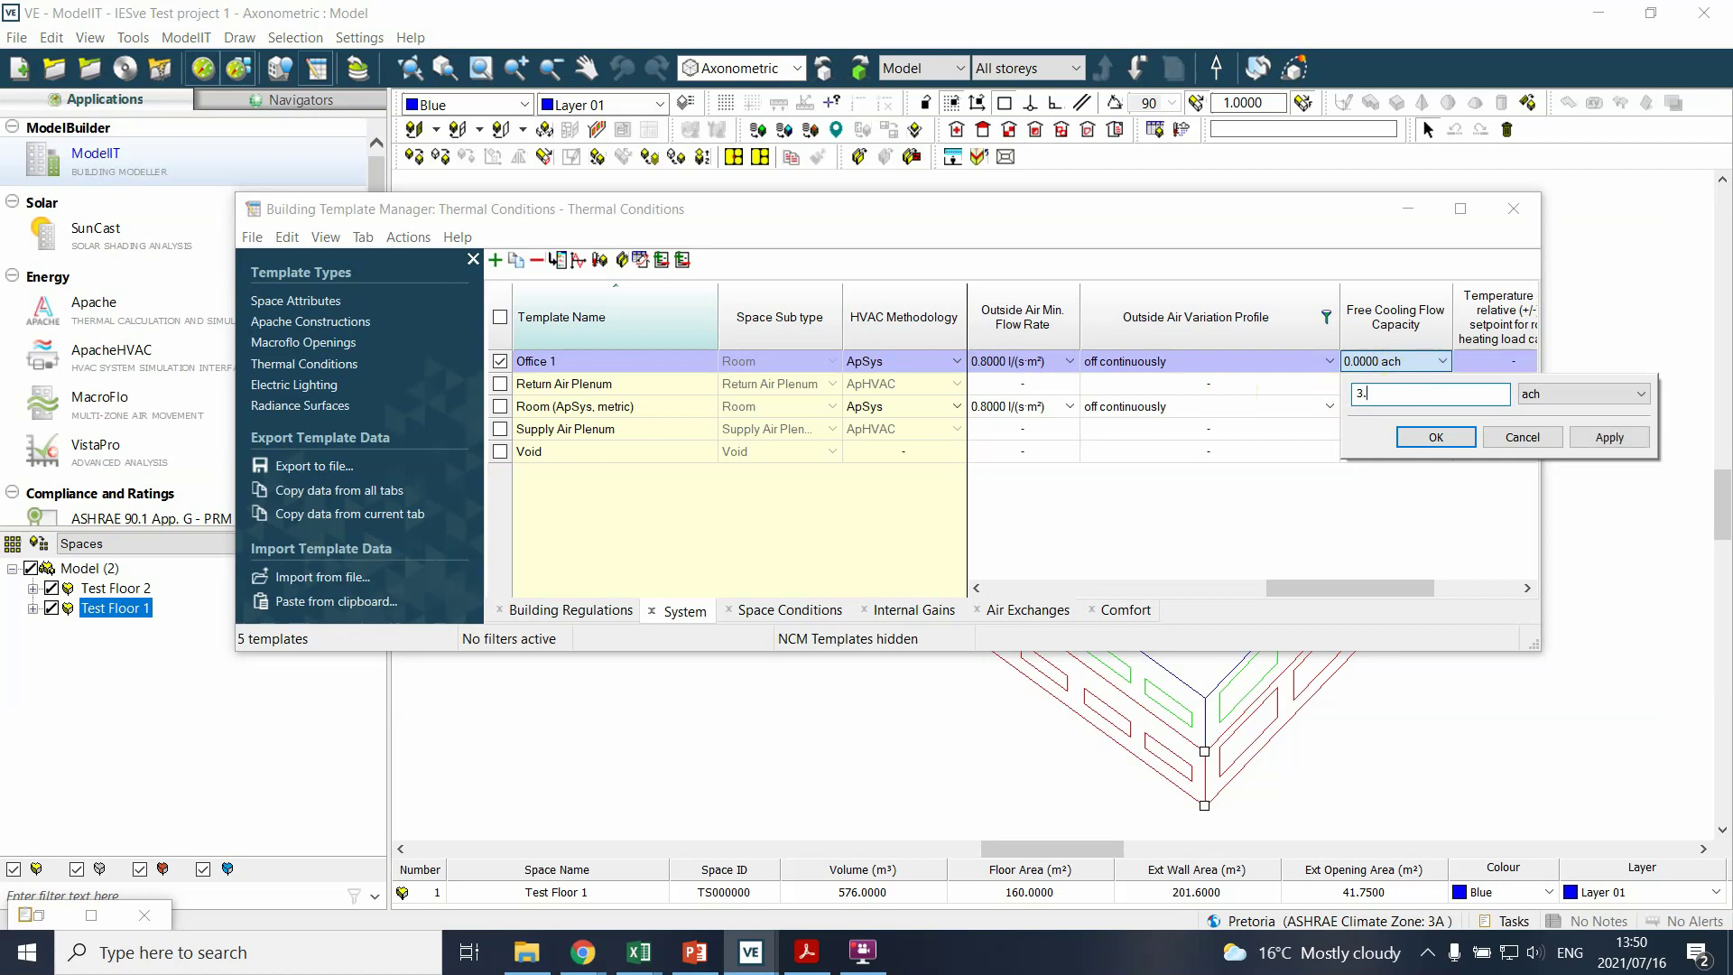
left_click(1578, 394)
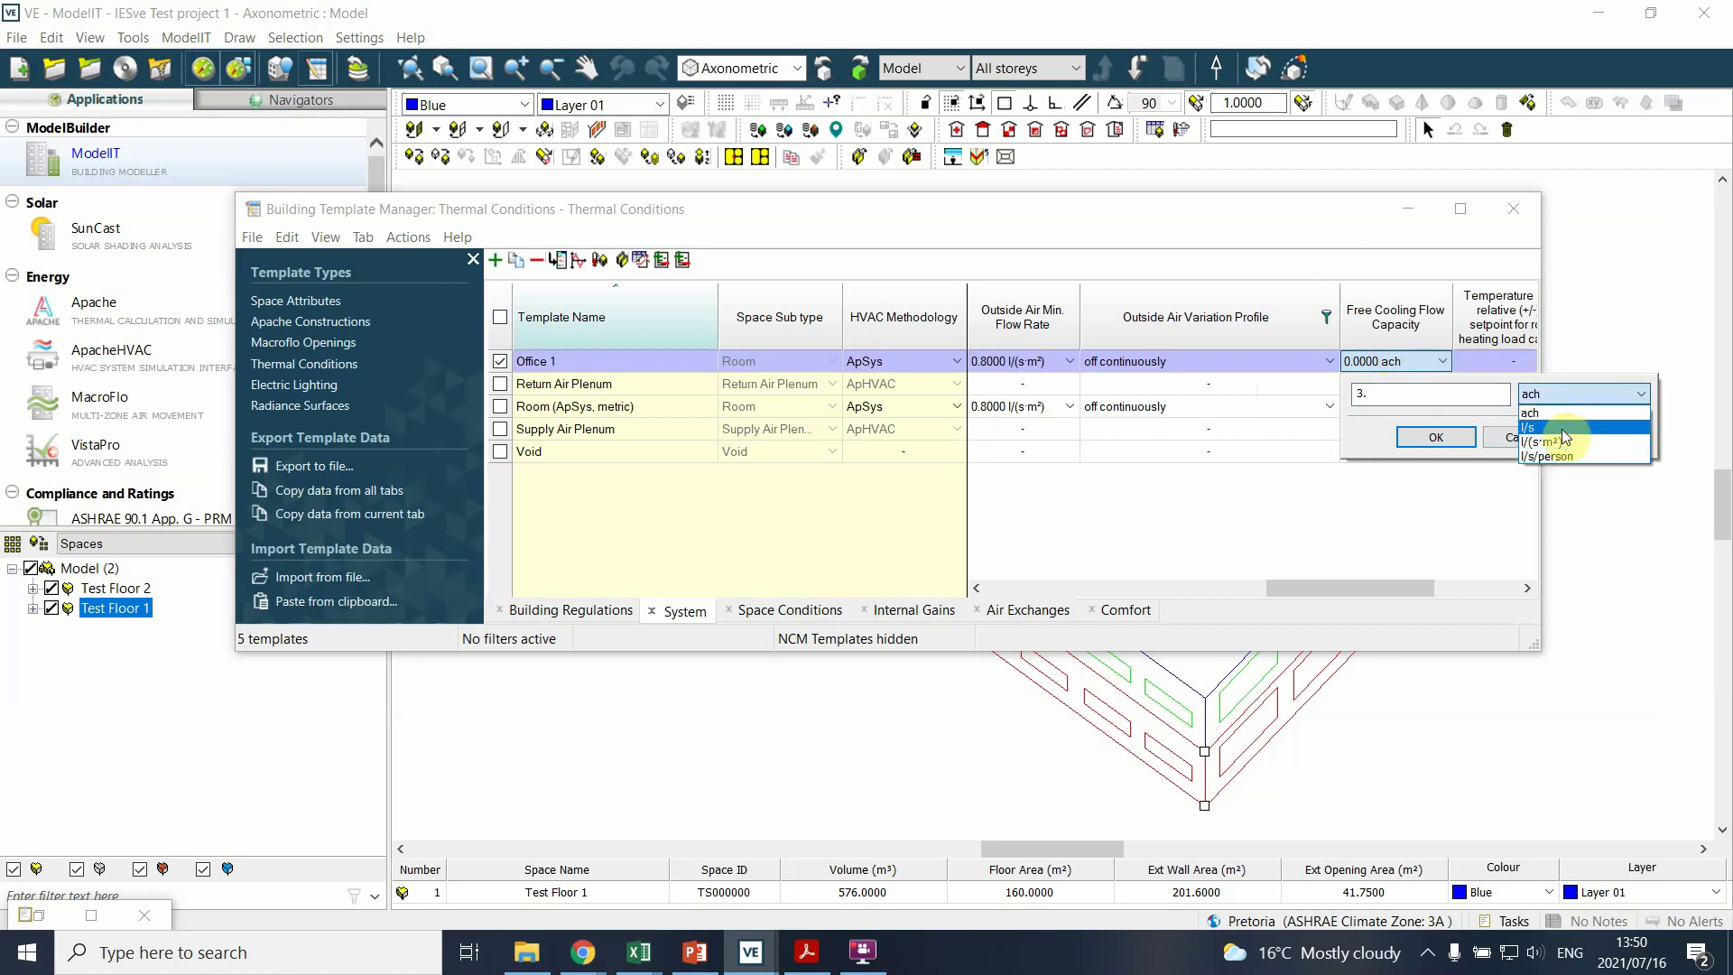
left_click(1567, 458)
double_click(1412, 393)
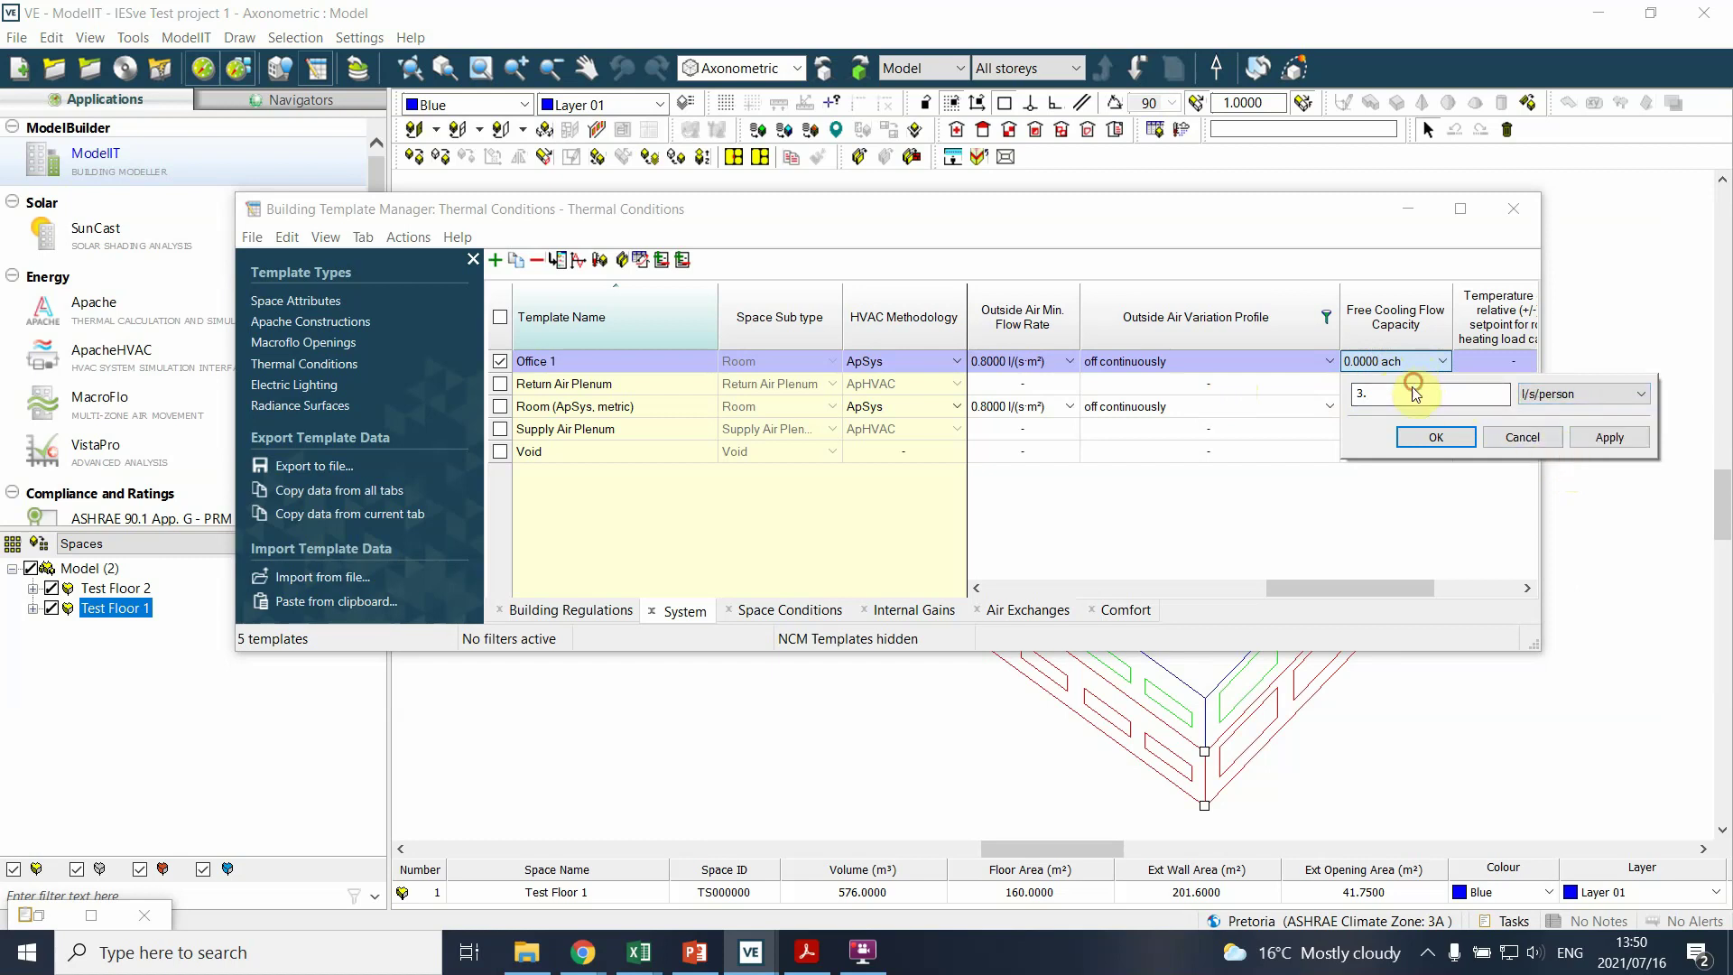
type("7.5")
left_click(1436, 439)
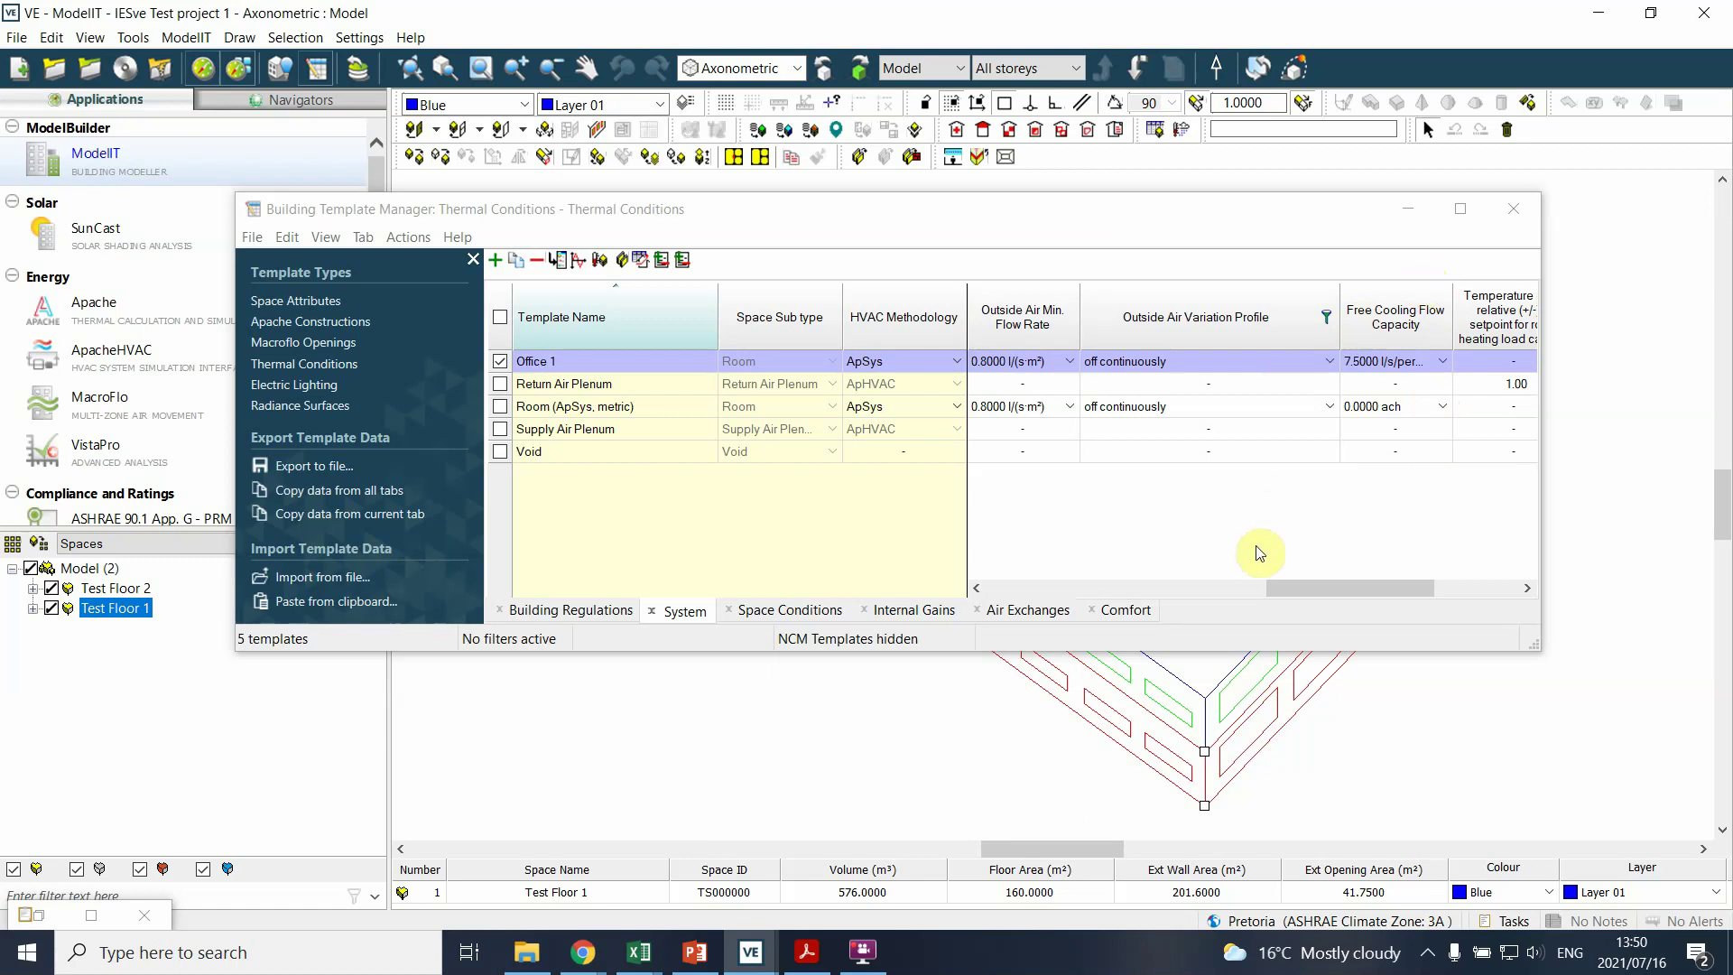
- Review the Office 1 template's system settings, from its outside air variation profile choices back to its assigned systems
left_click_drag(1289, 585, 1325, 597)
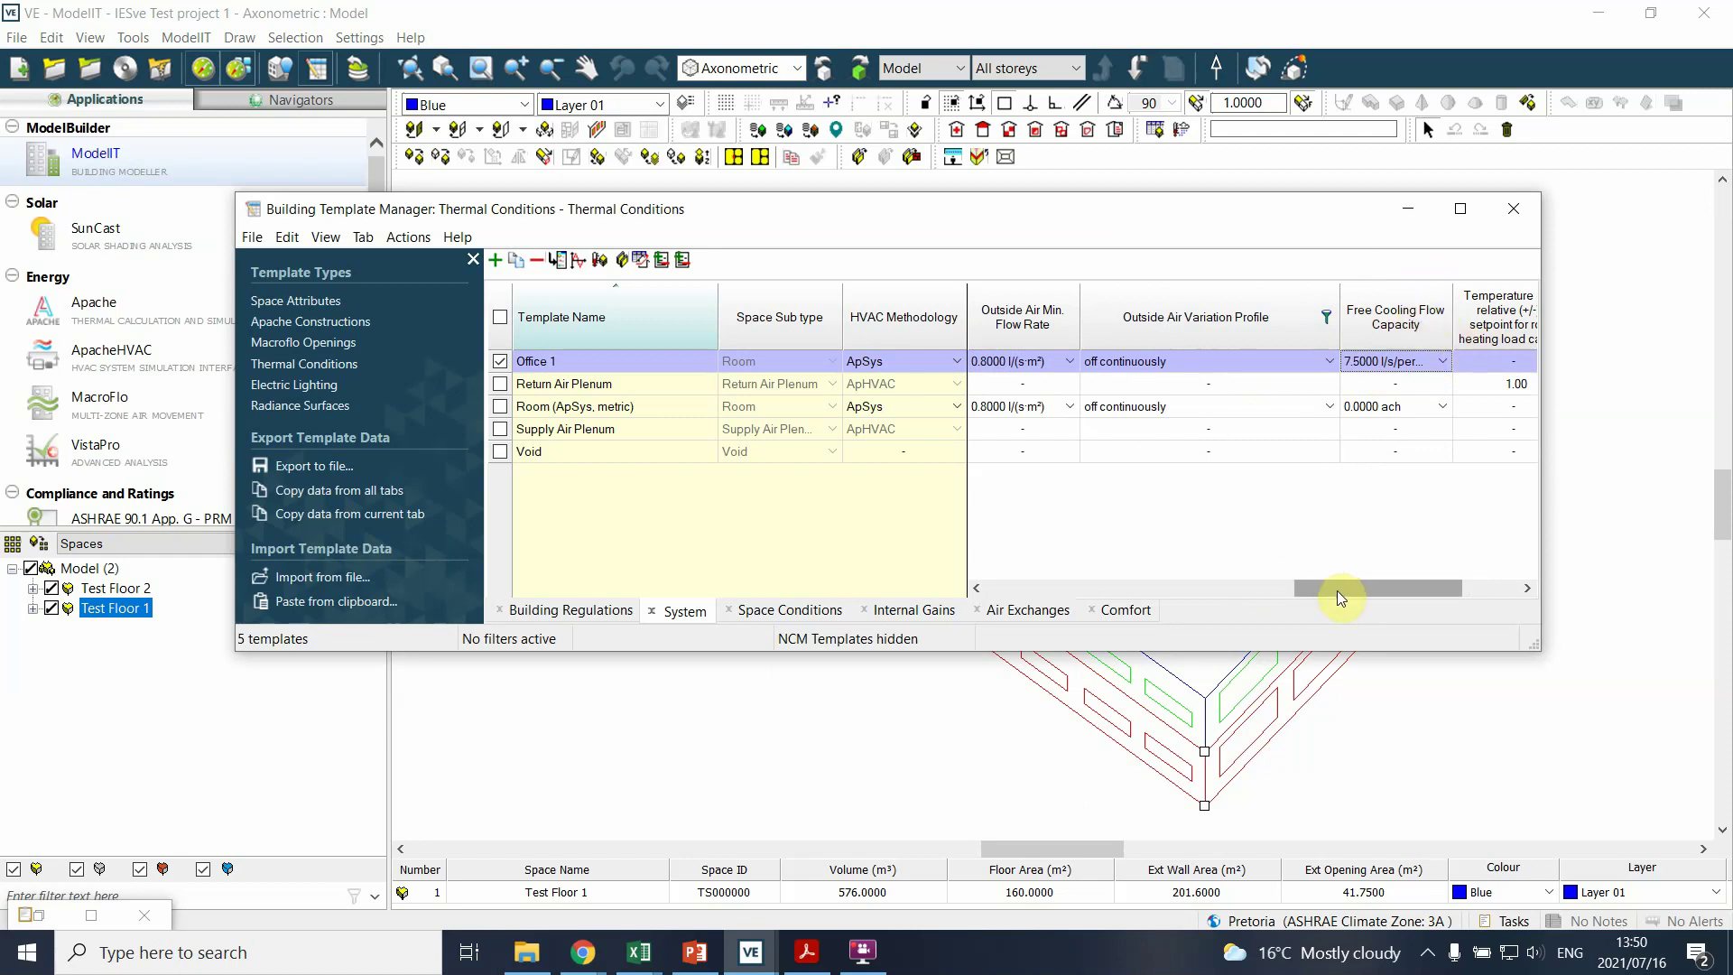
left_click_drag(1337, 588, 1309, 555)
left_click(1303, 361)
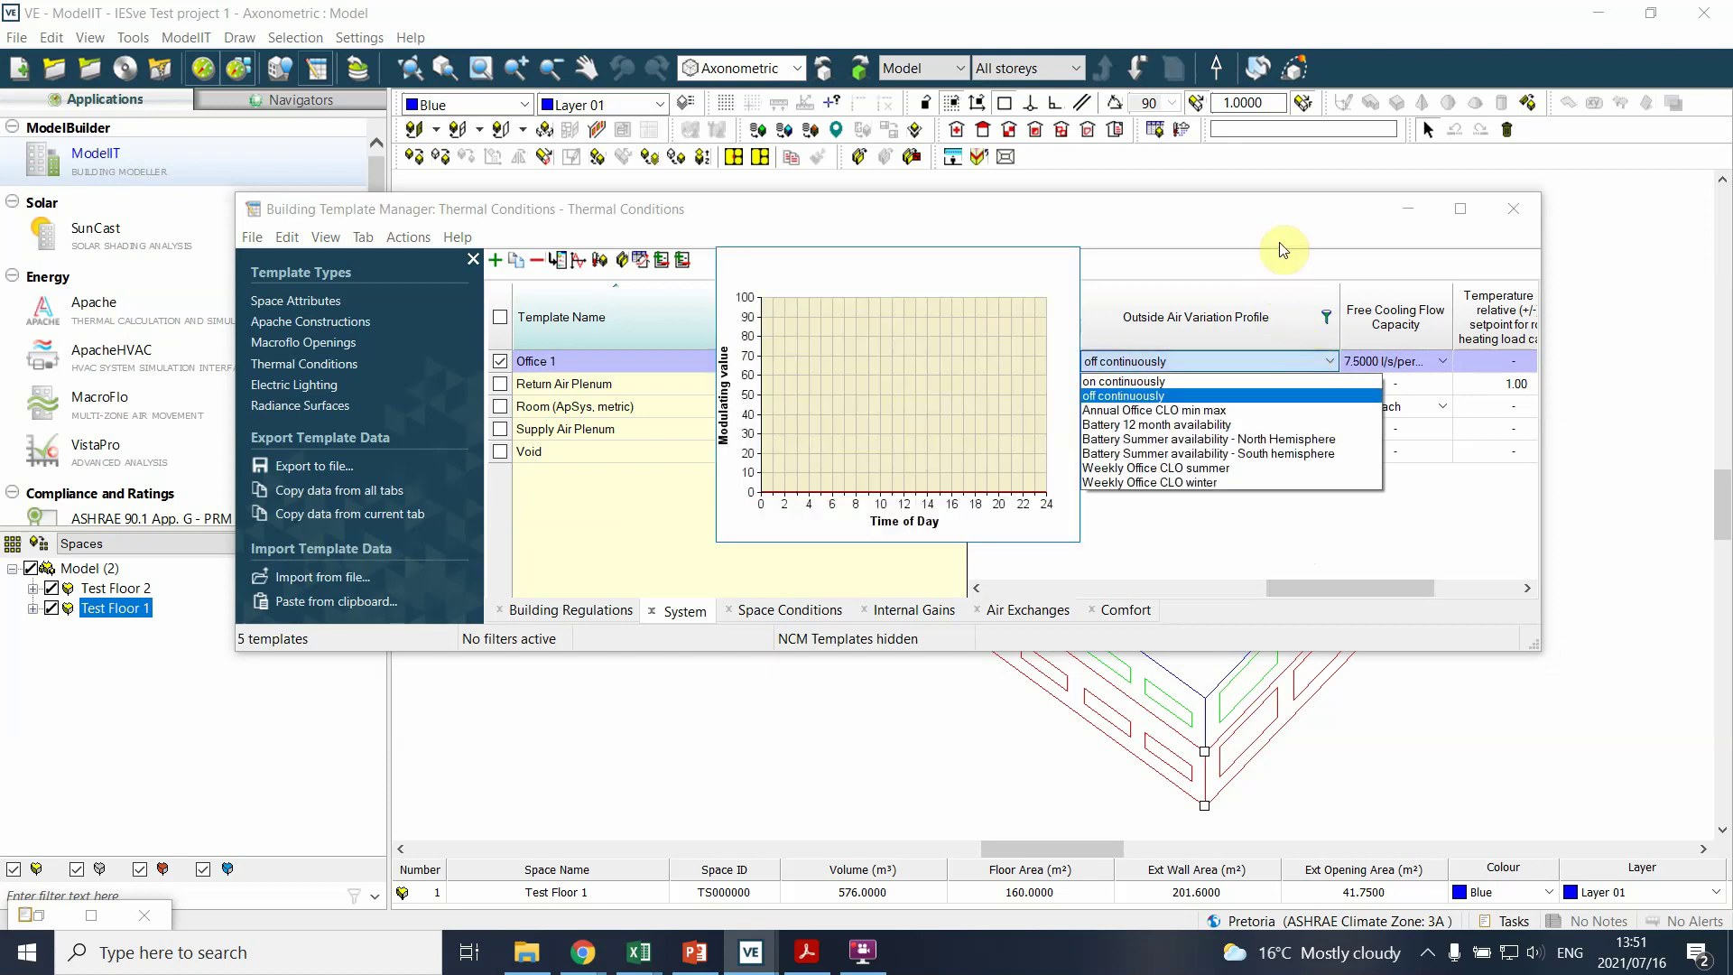
left_click(1282, 266)
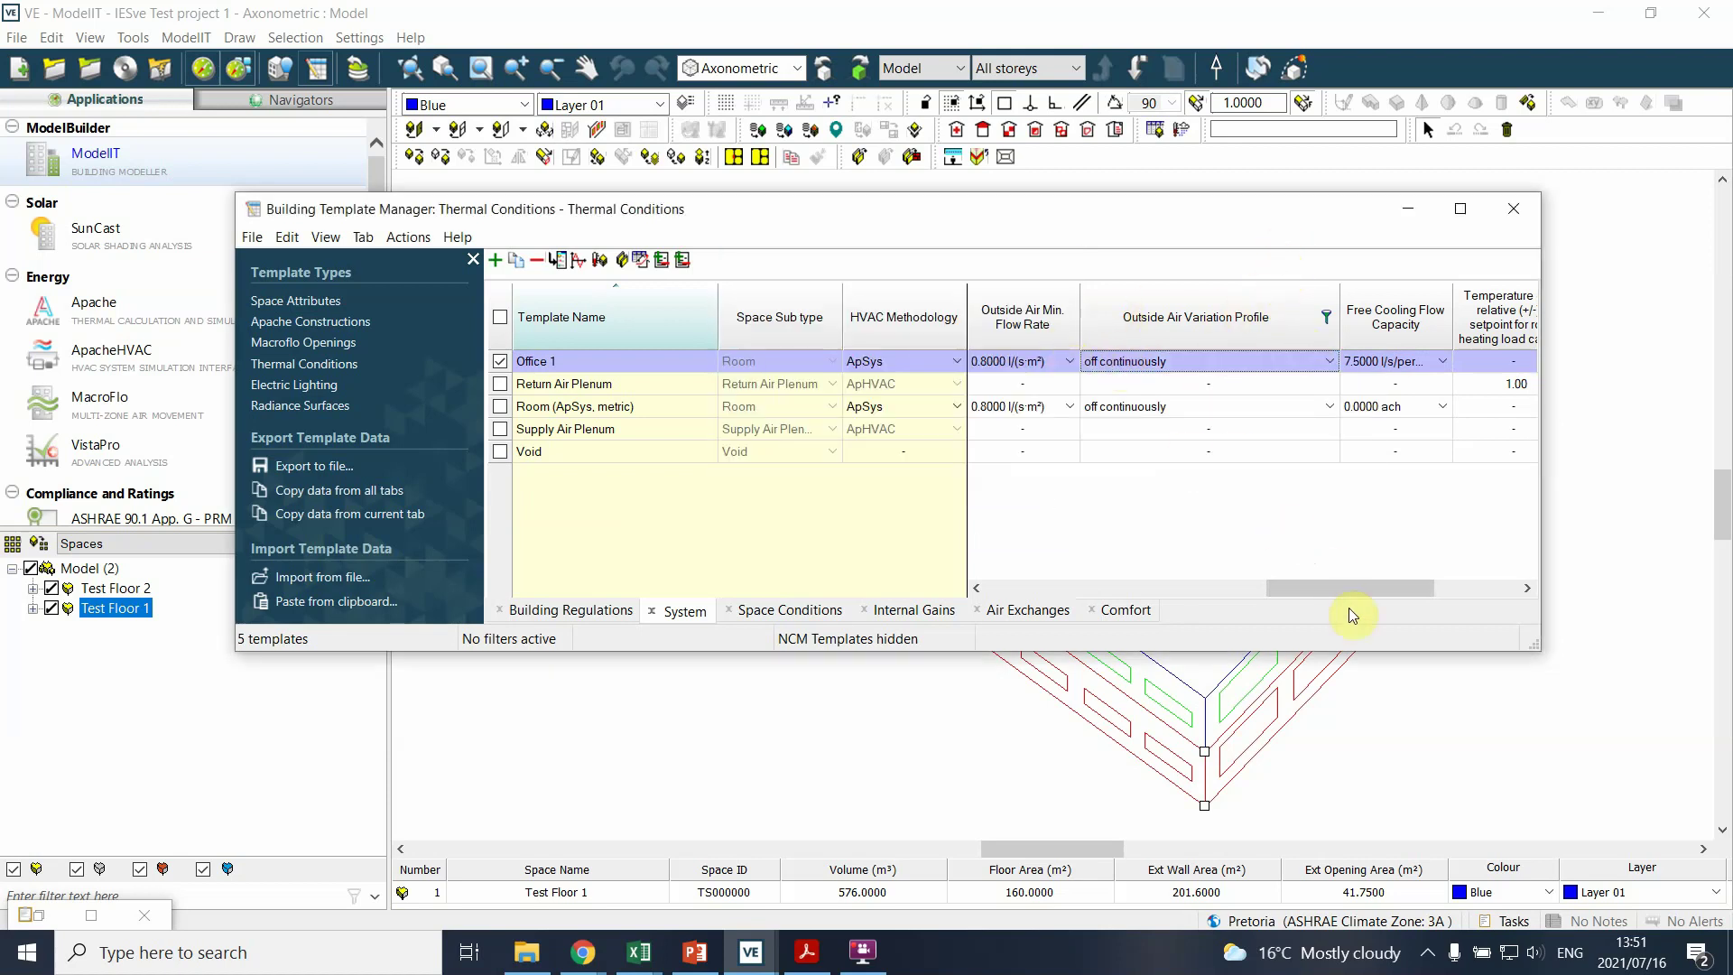
left_click_drag(1352, 578, 1296, 584)
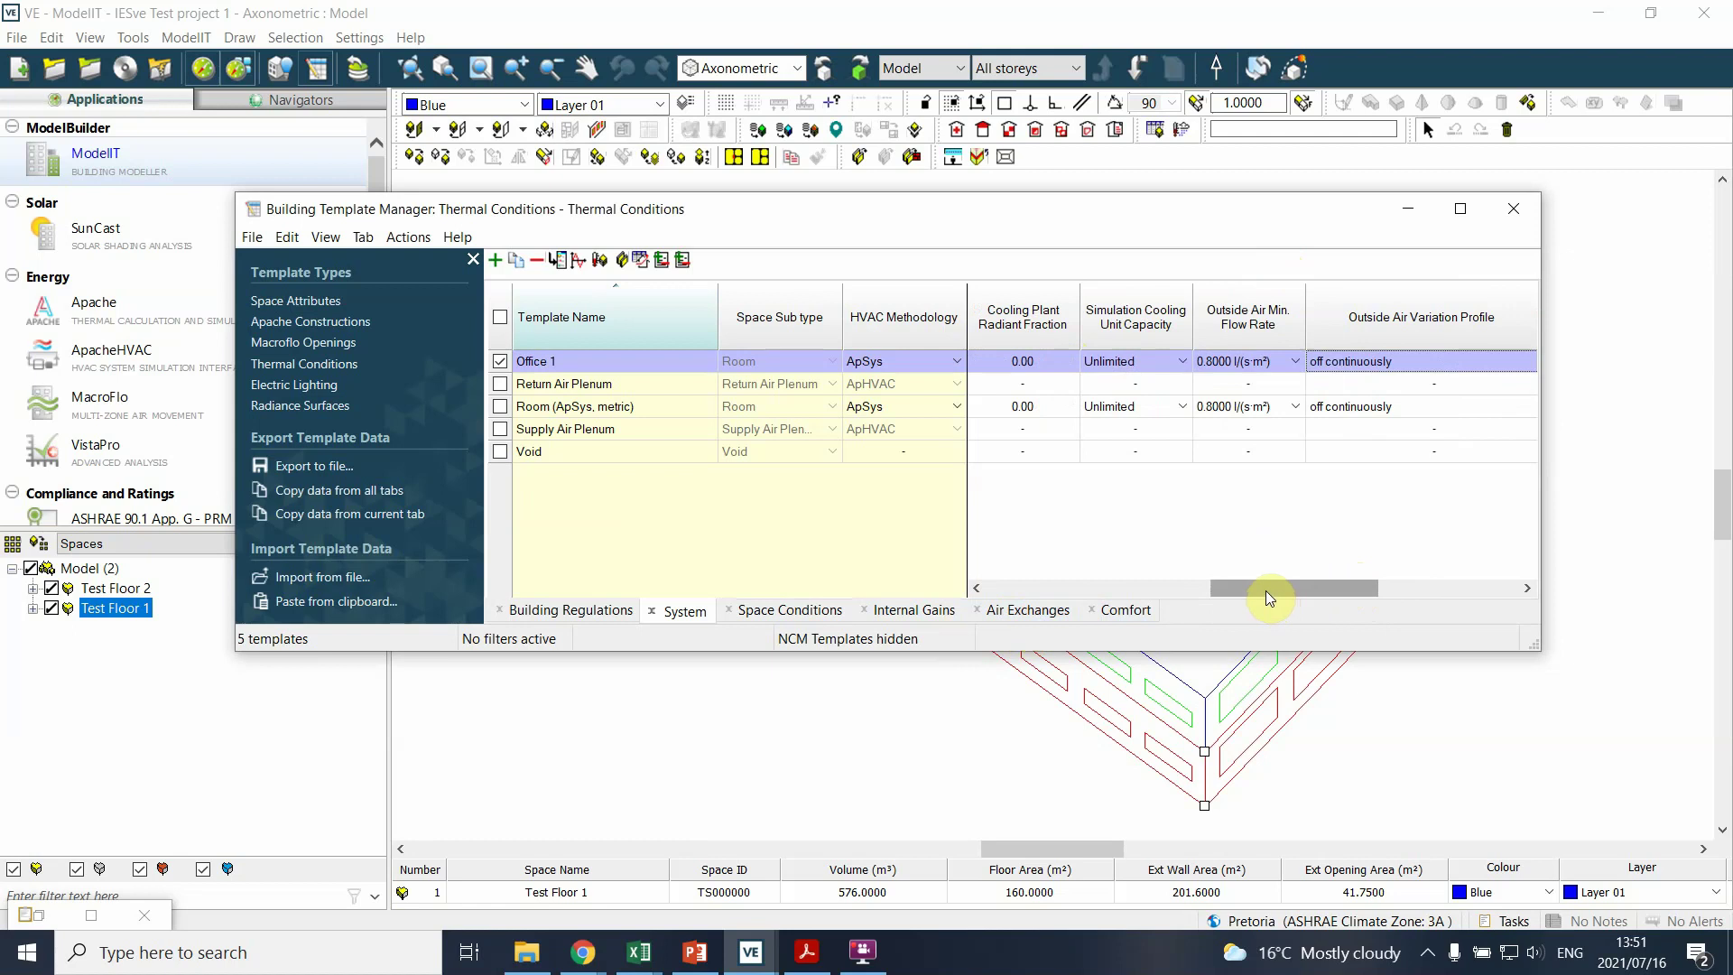
left_click_drag(1265, 590, 1038, 592)
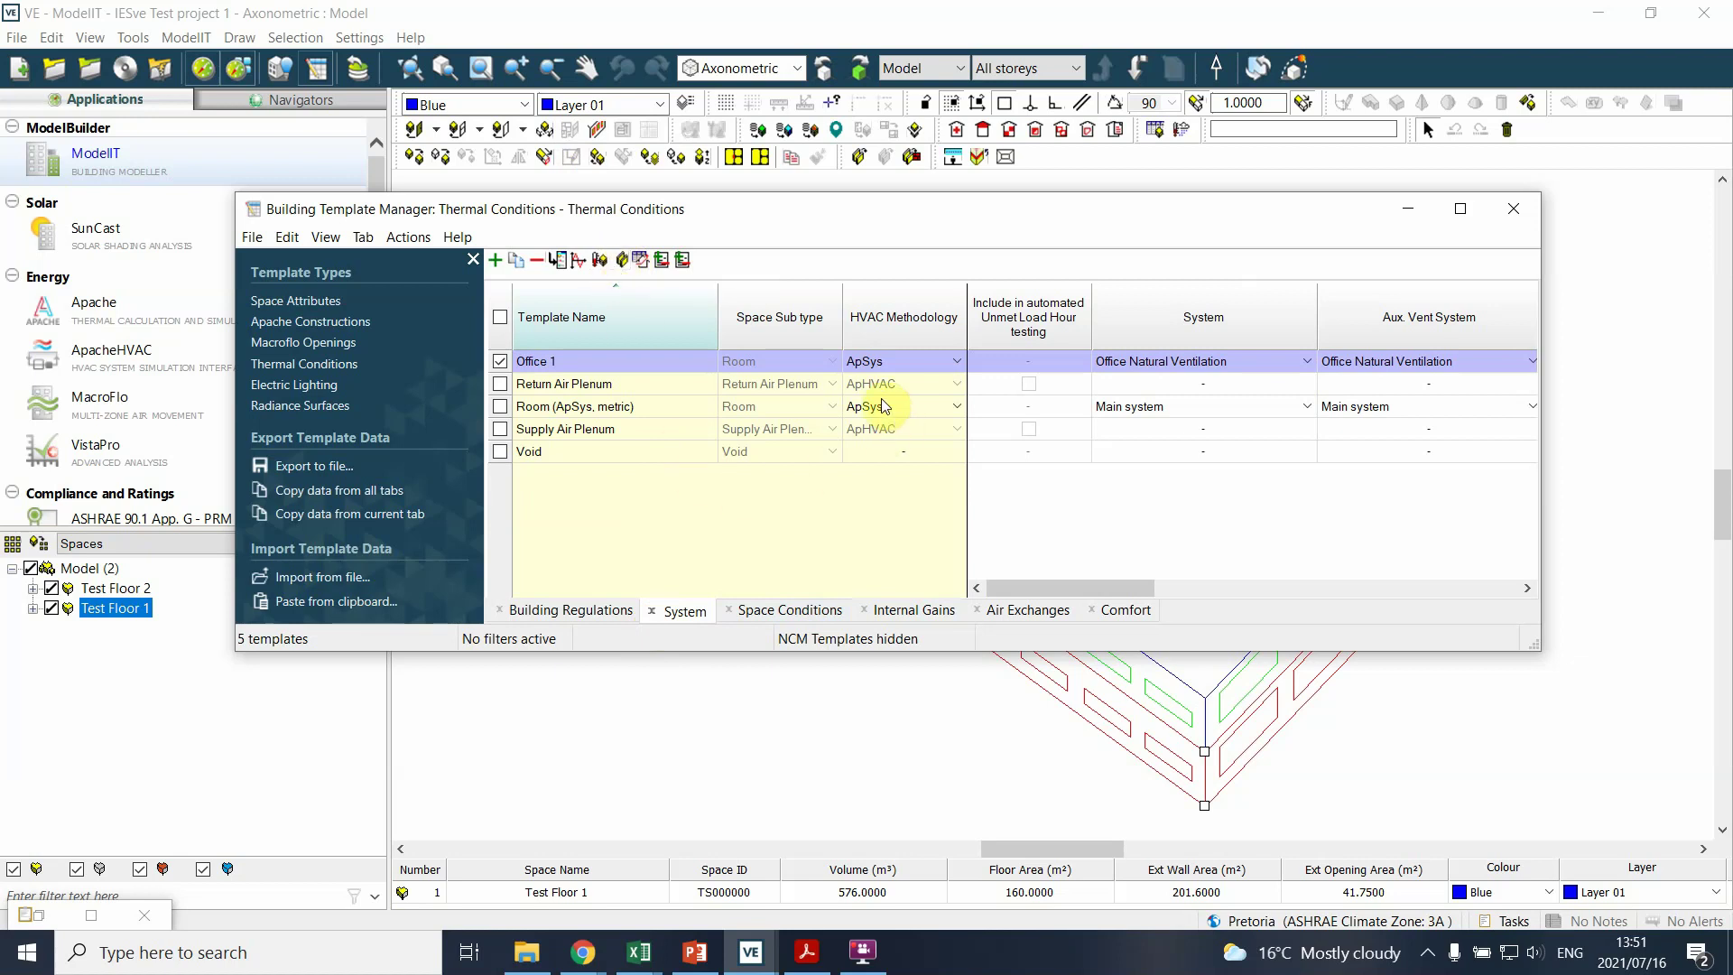
left_click_drag(1031, 587, 843, 587)
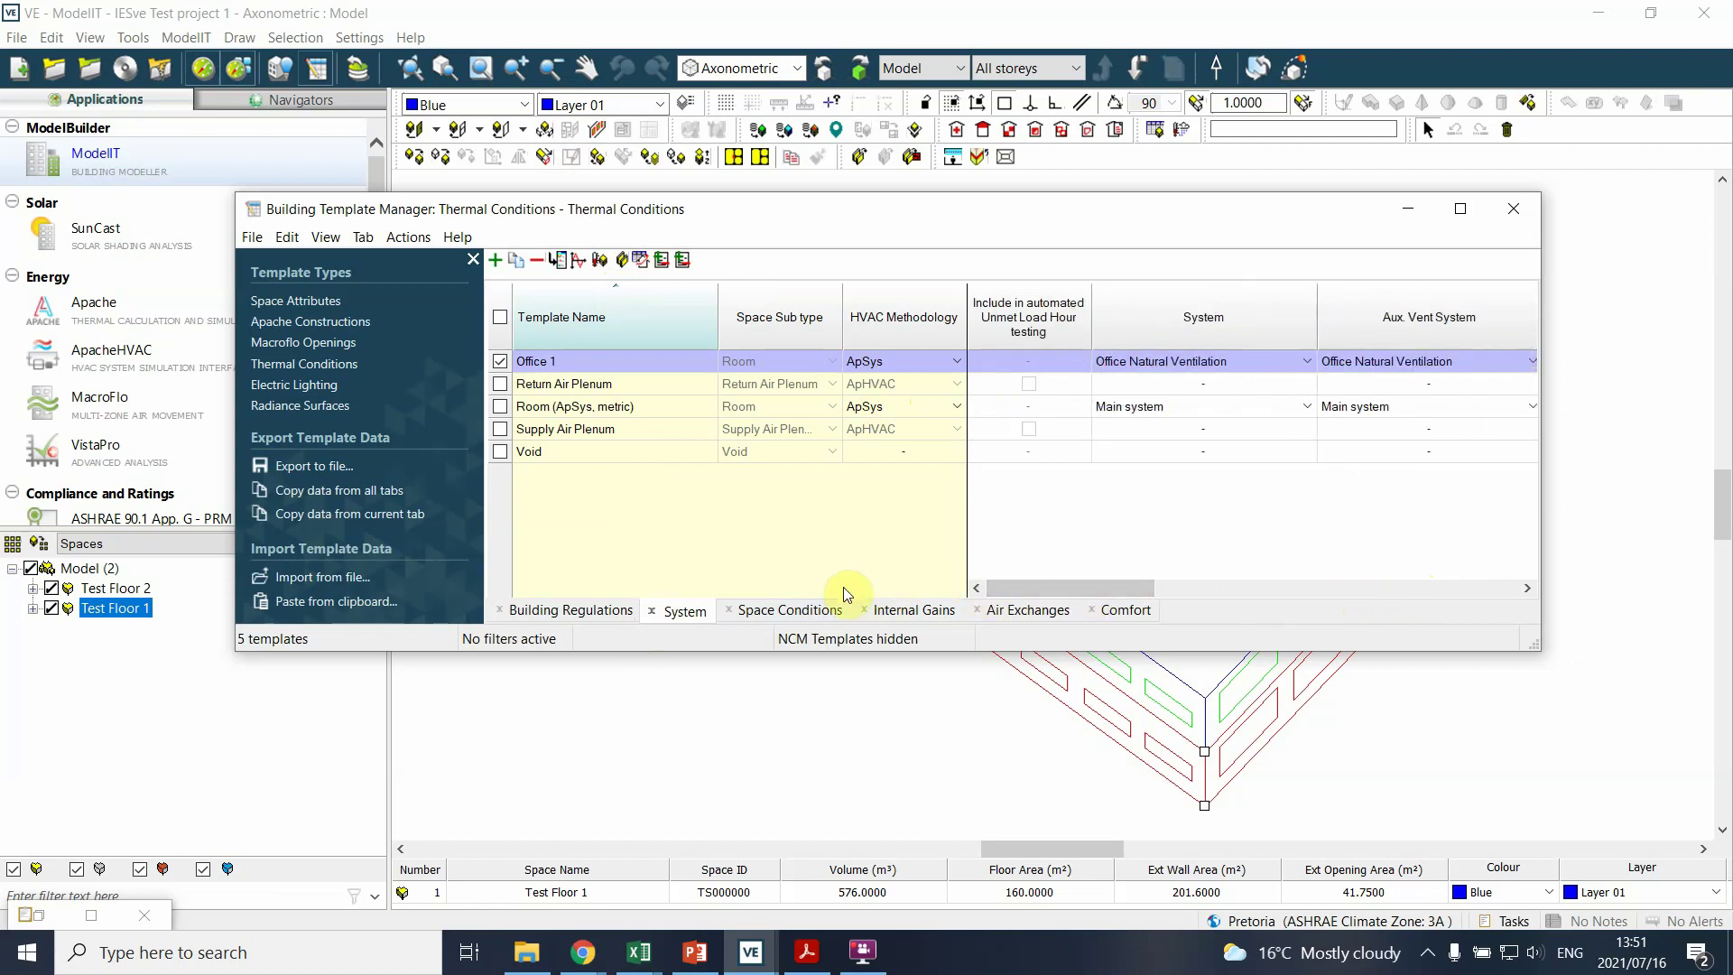